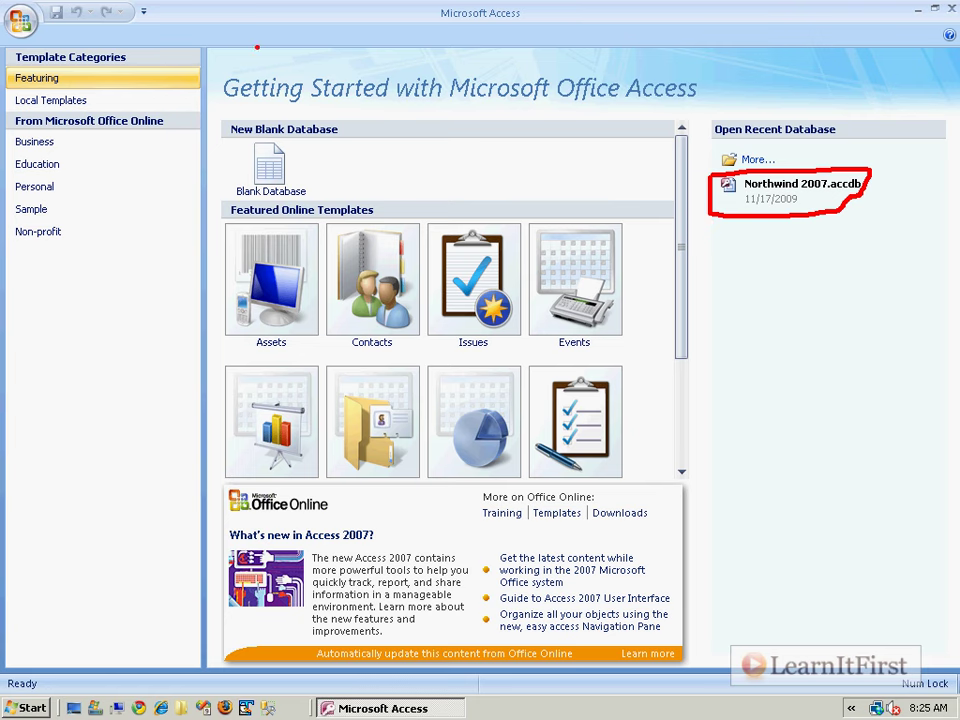
- Look at the Northwind 2007 template in the online Sample category and browse the Featuring, Local Templates and Business categories
left_click(33, 211)
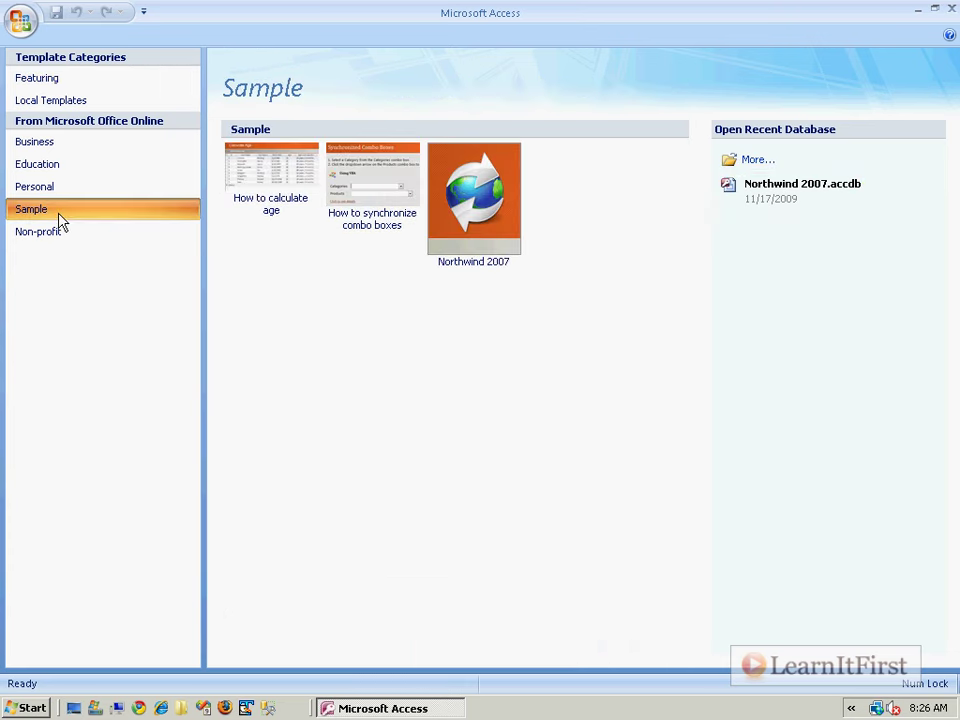
left_click(500, 262)
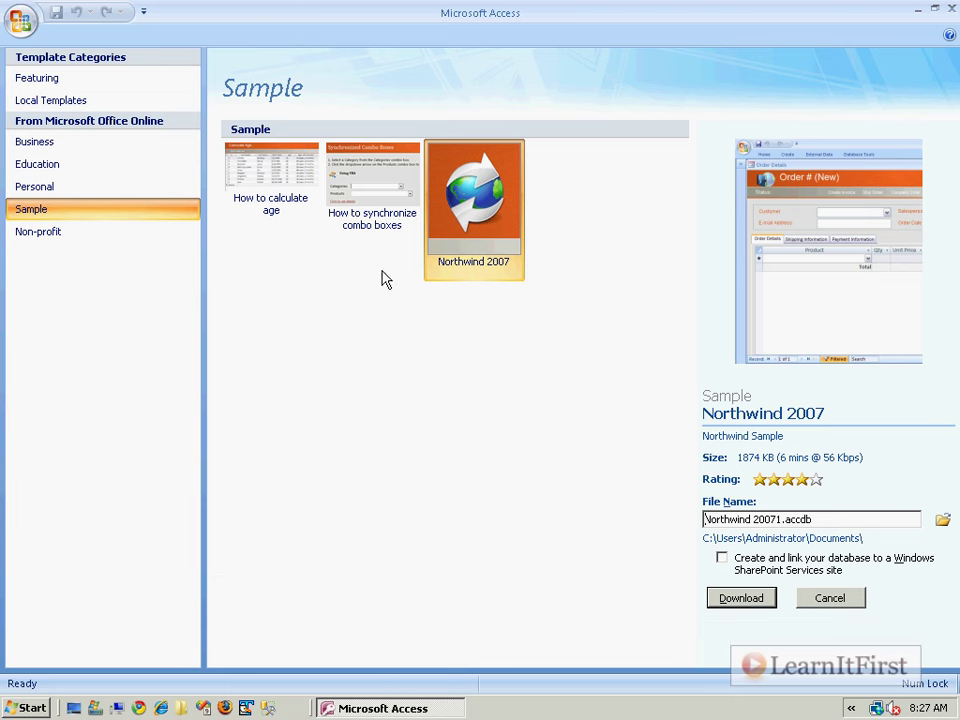
left_click(46, 80)
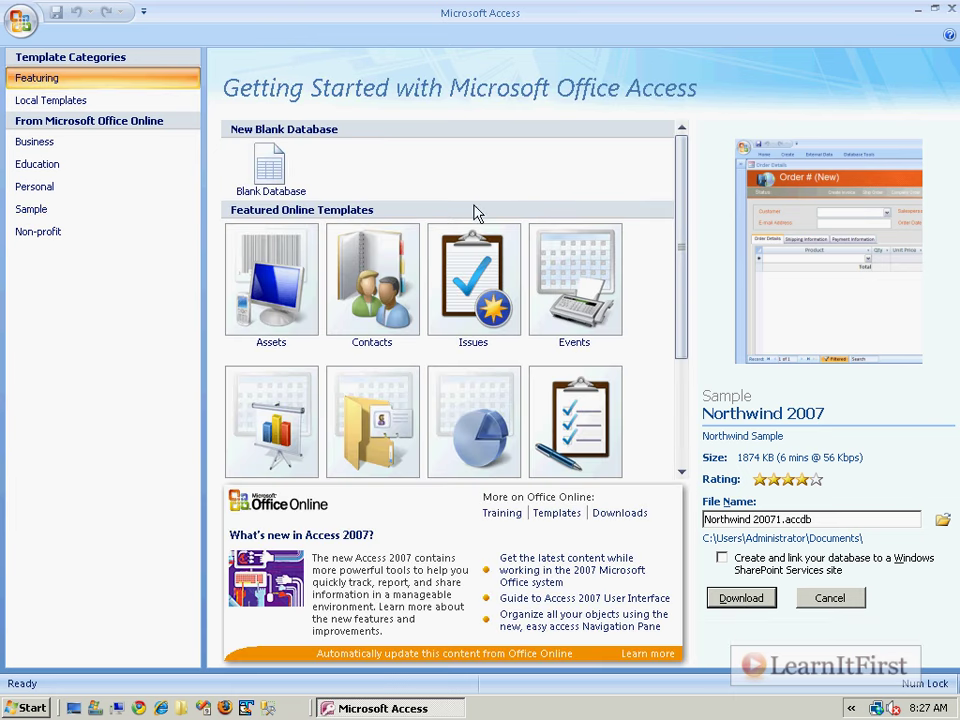
left_click(89, 107)
left_click(55, 76)
left_click(38, 145)
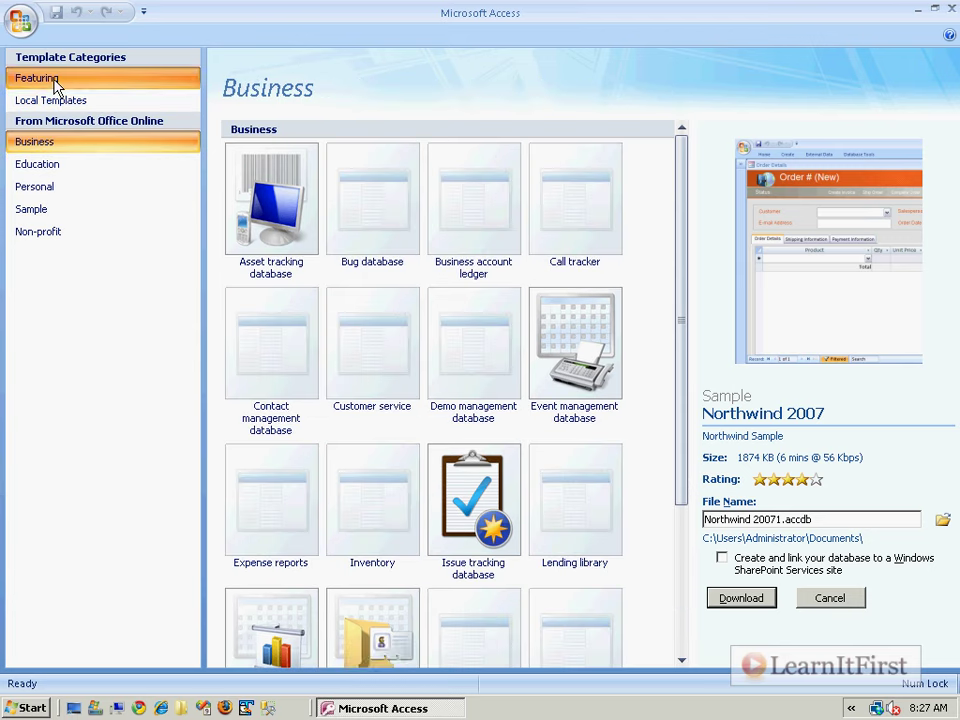
left_click(50, 80)
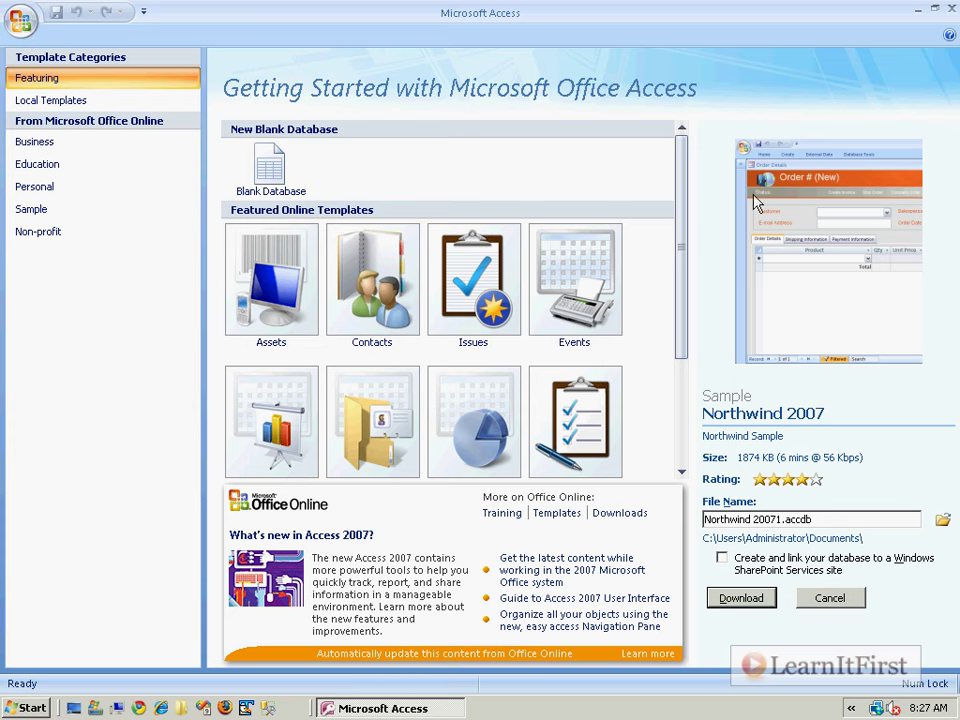
left_click(47, 100)
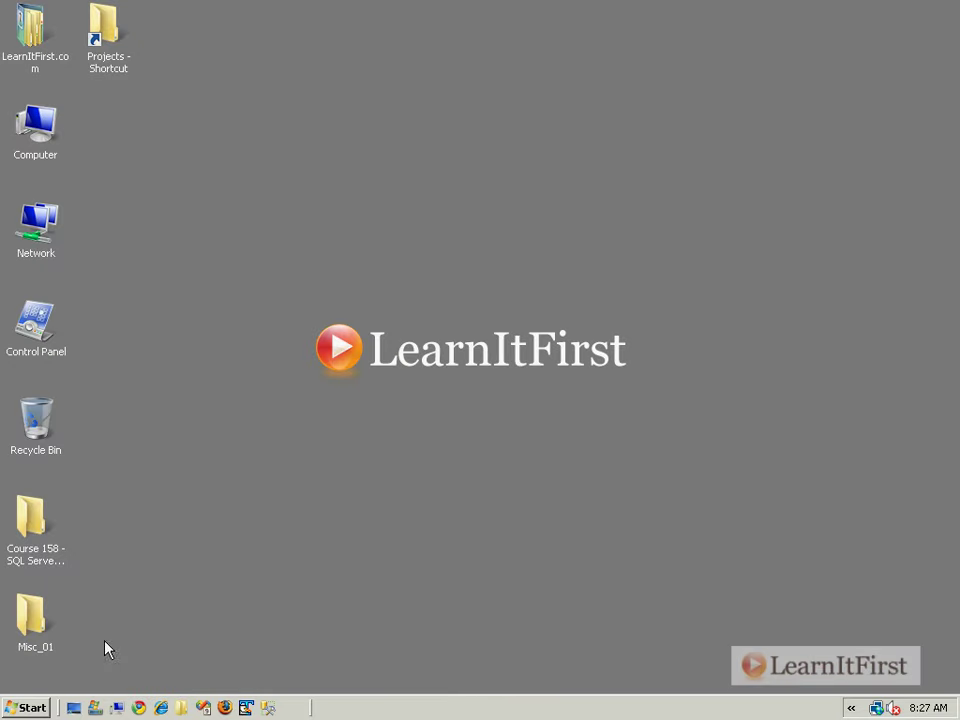
- Start Microsoft Office Access 2007 again and bring up the Northwind 2007 template from the online Sample category
left_click(25, 707)
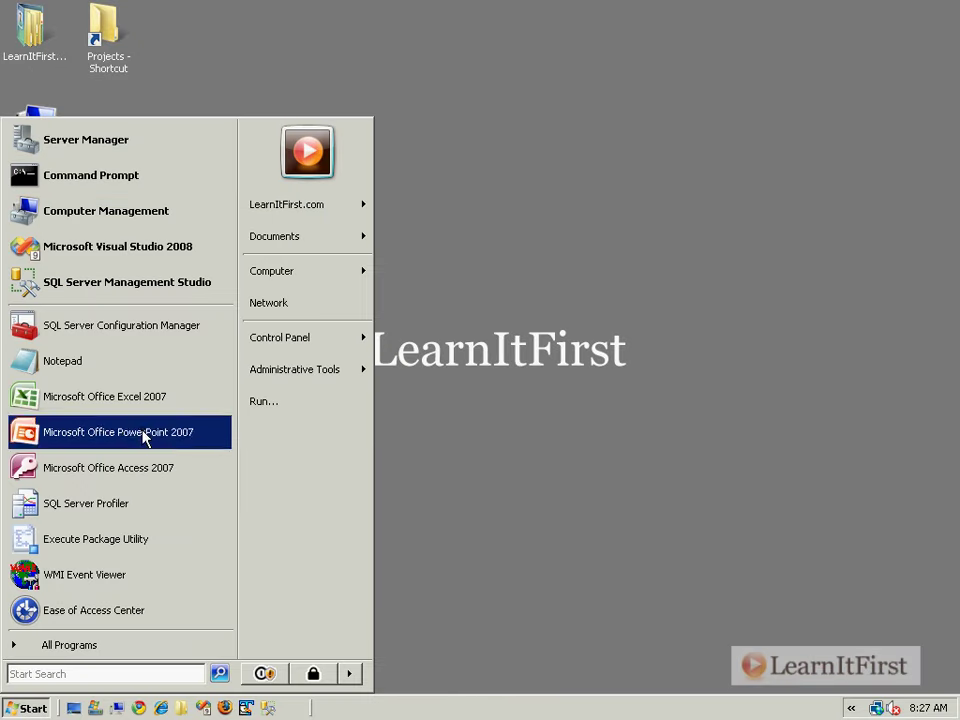
left_click(142, 478)
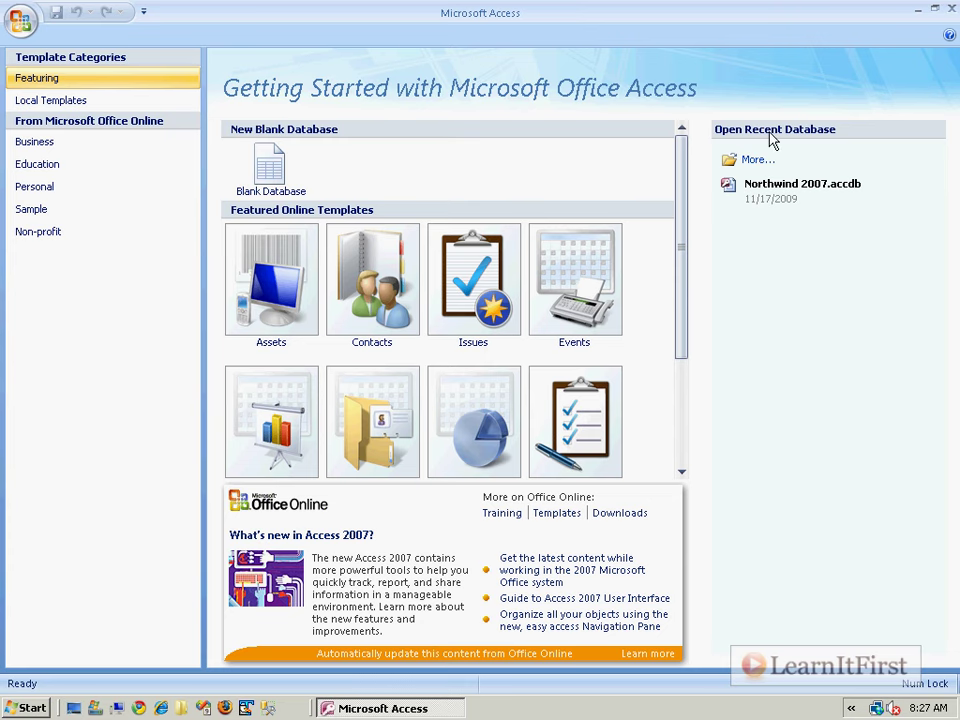
left_click(20, 102)
left_click(43, 210)
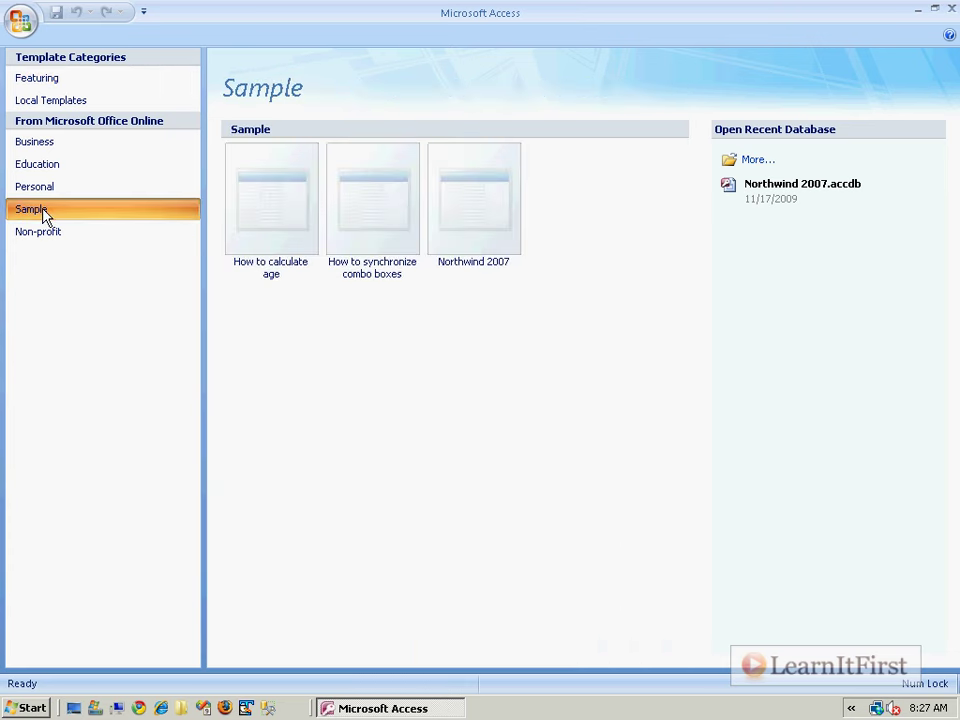
left_click(470, 195)
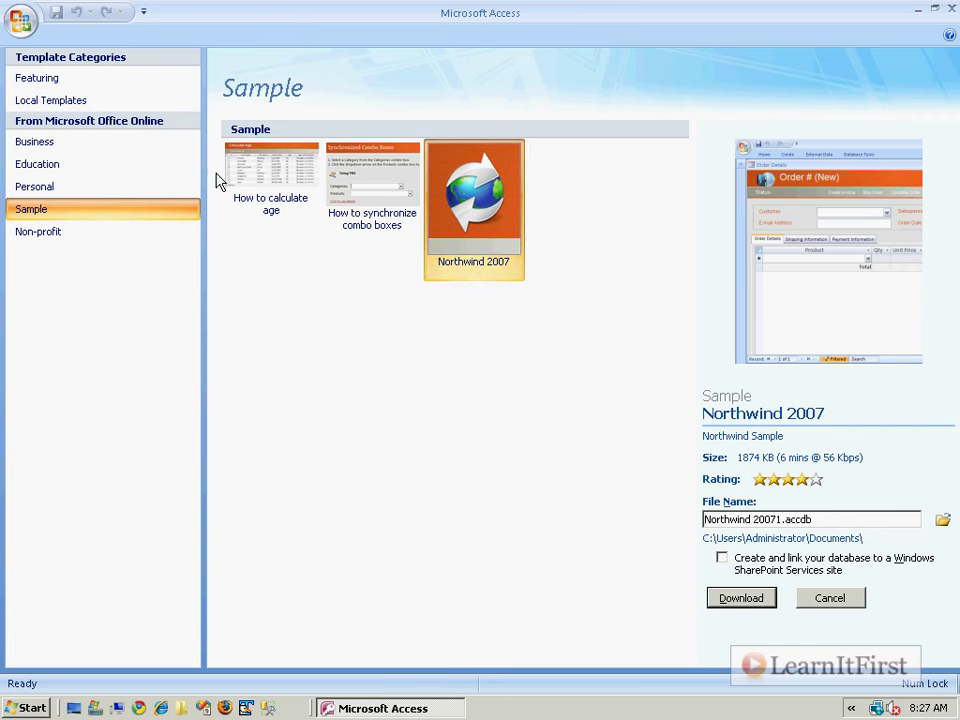
- Browse the other template categories and cancel the Northwind 2007 template download
left_click(88, 80)
left_click(51, 100)
left_click(43, 142)
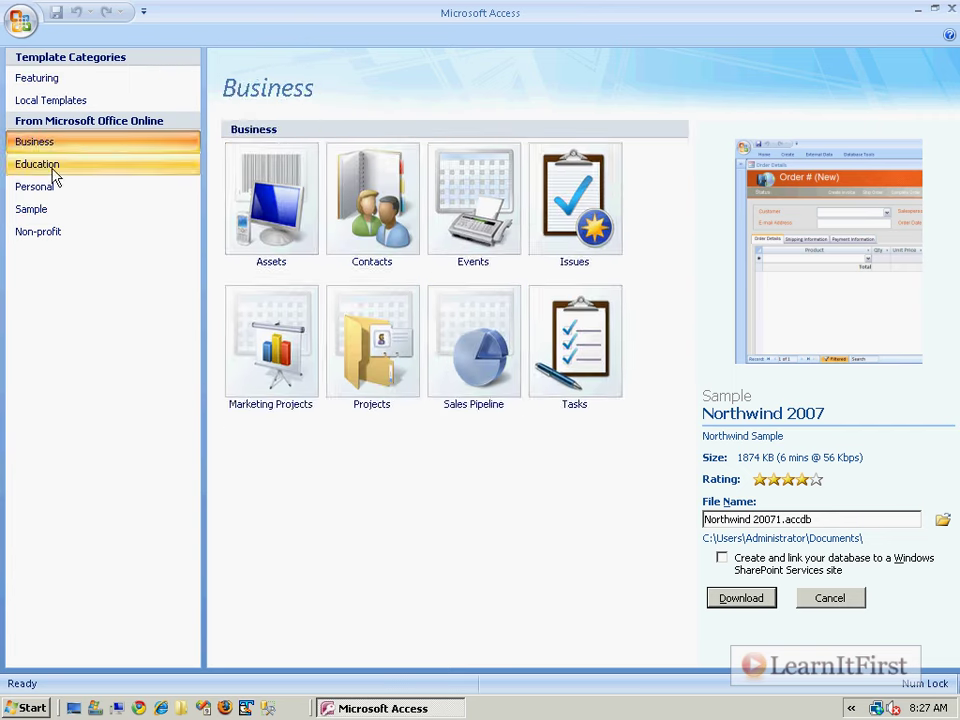
left_click(45, 187)
left_click(48, 212)
left_click(829, 598)
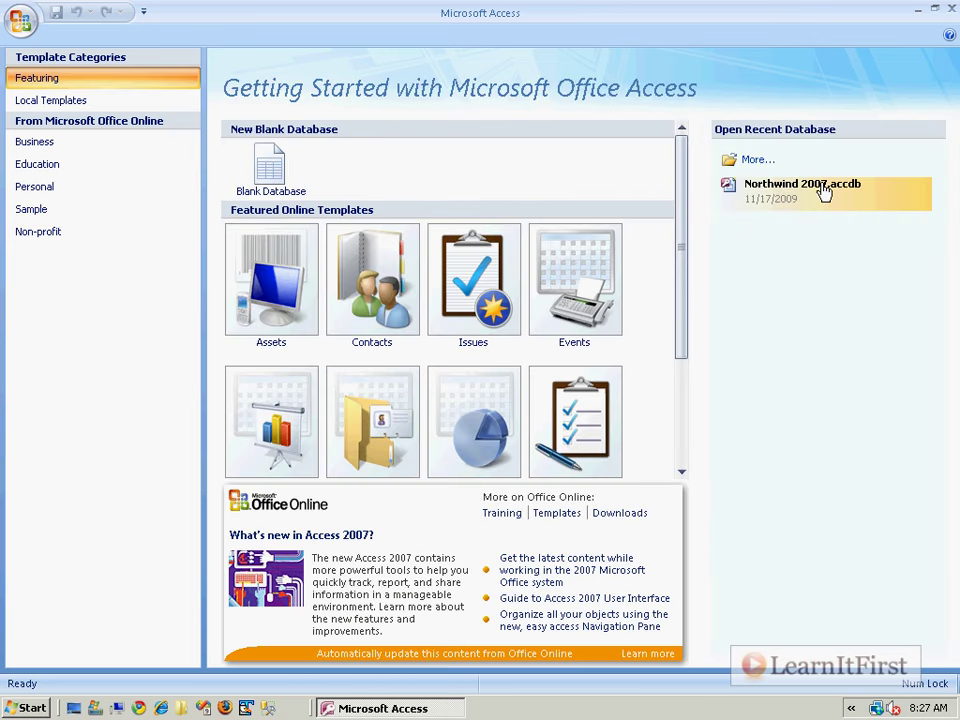
- Open the recent database Northwind 2007.accdb and enable its disabled content
left_click(765, 186)
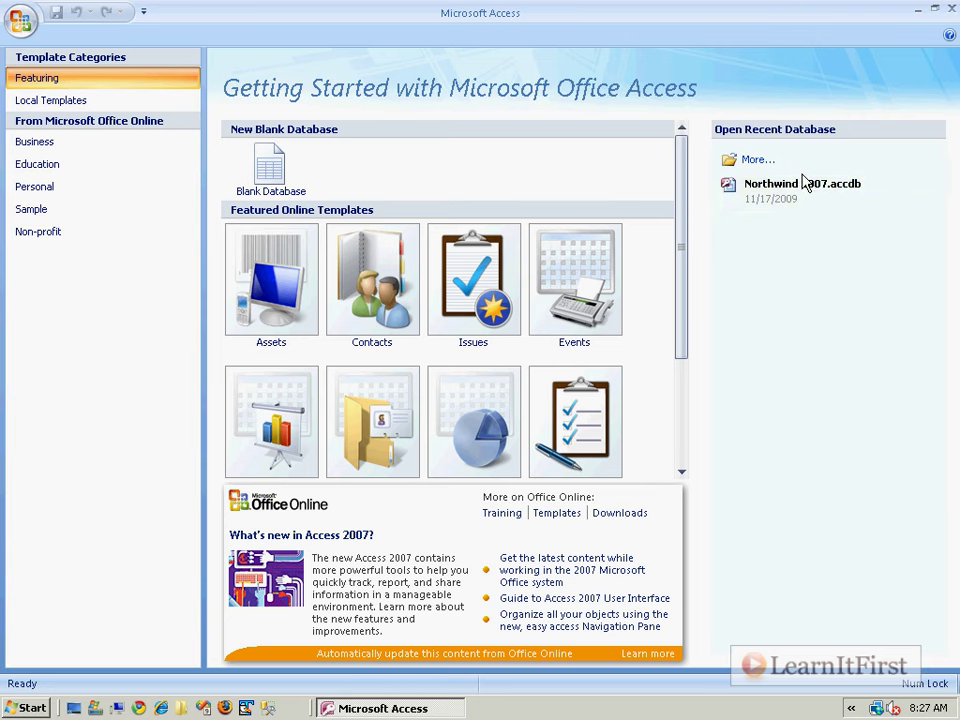
left_click(789, 193)
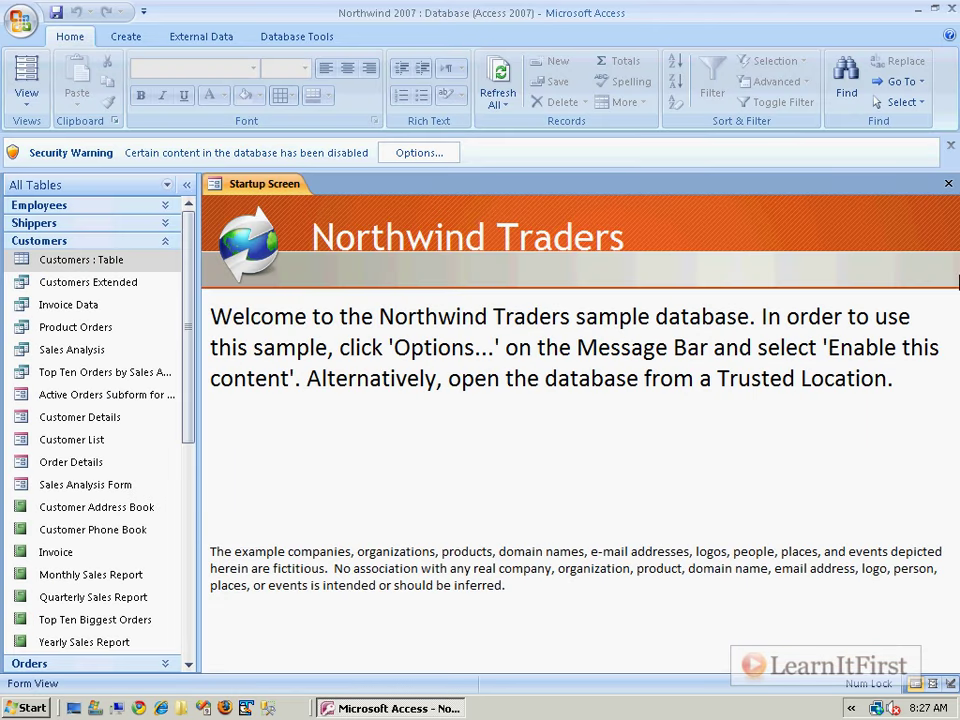
left_click(428, 155)
left_click(323, 407)
left_click(576, 523)
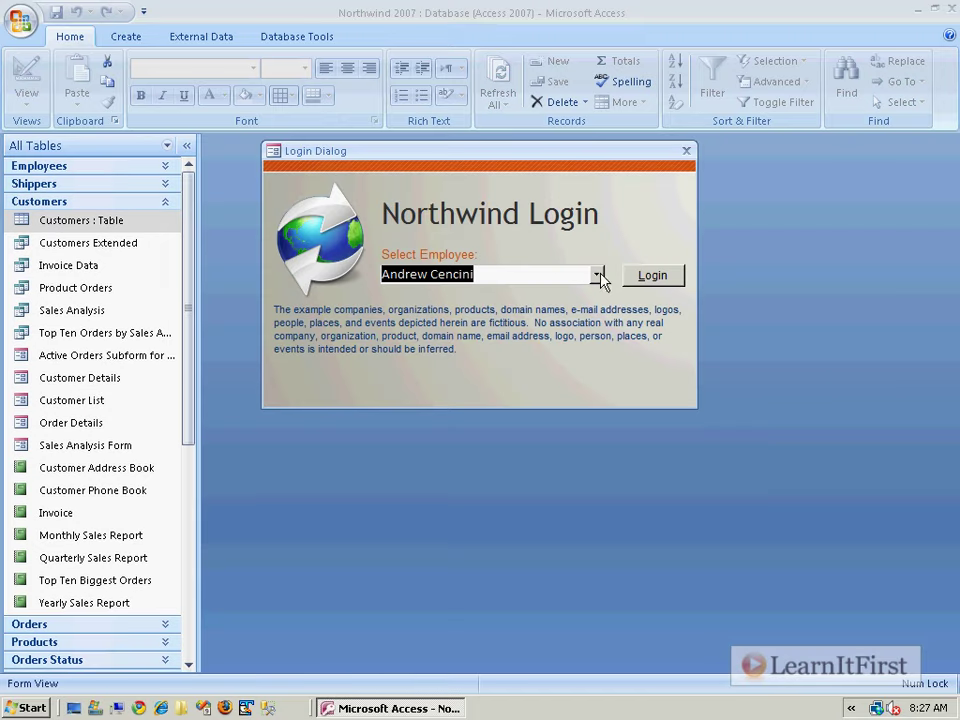
- Log in to Northwind as the preselected employee and open the Customers table in datasheet view
left_click(661, 279)
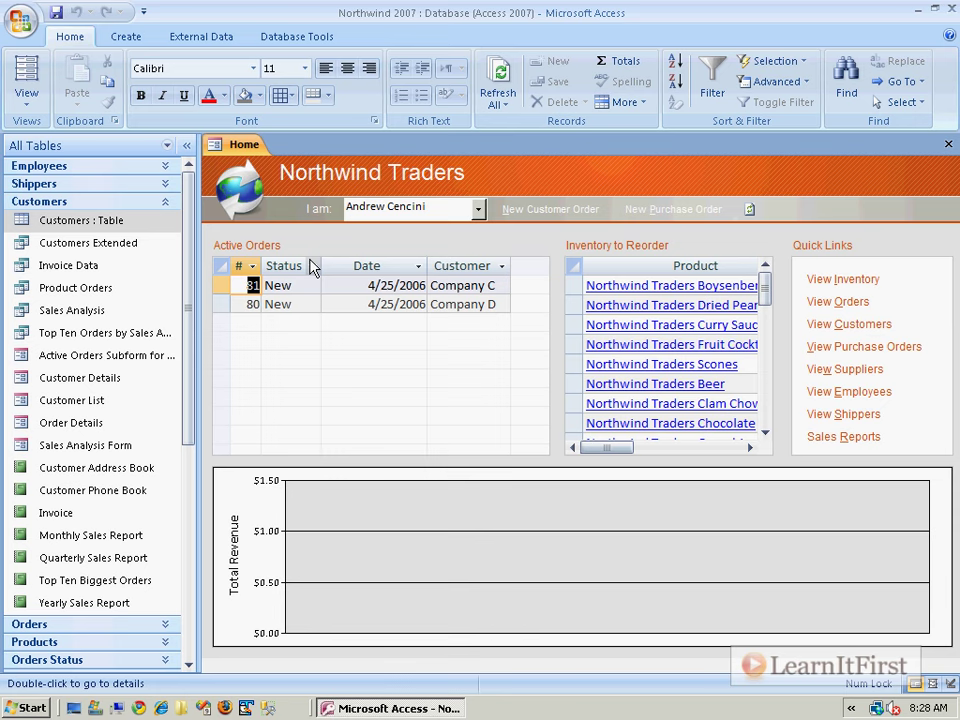
left_click(170, 202)
left_click(180, 397)
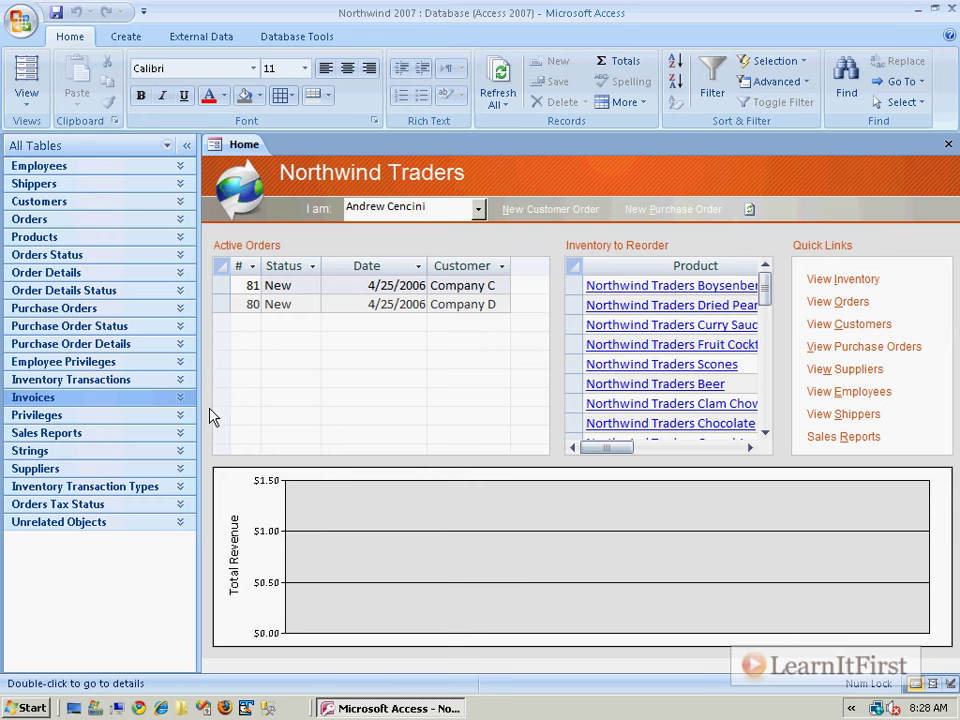
left_click(128, 203)
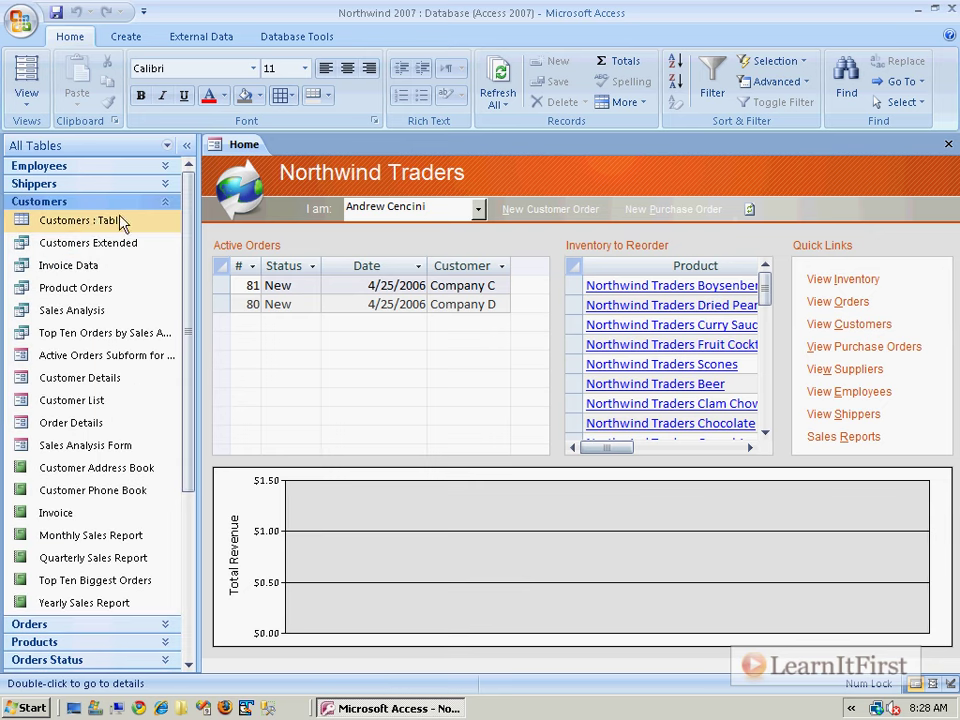
double_click(94, 222)
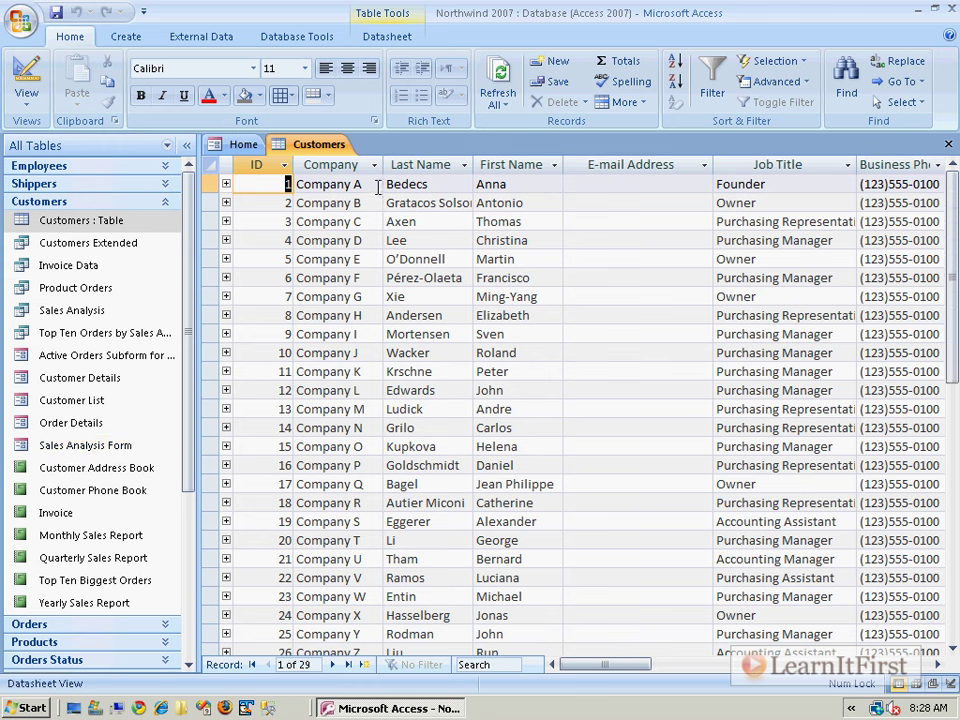
- Examine the Customers table's records and its columns, from company names across to the address fields
left_click(272, 184)
left_click(372, 204)
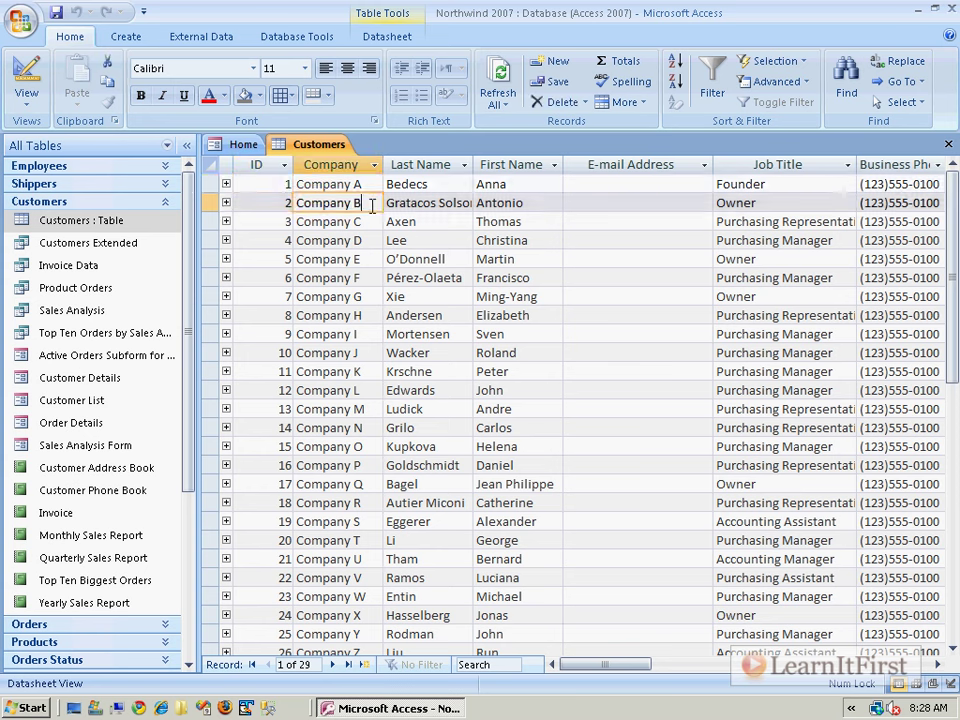
left_click(299, 221)
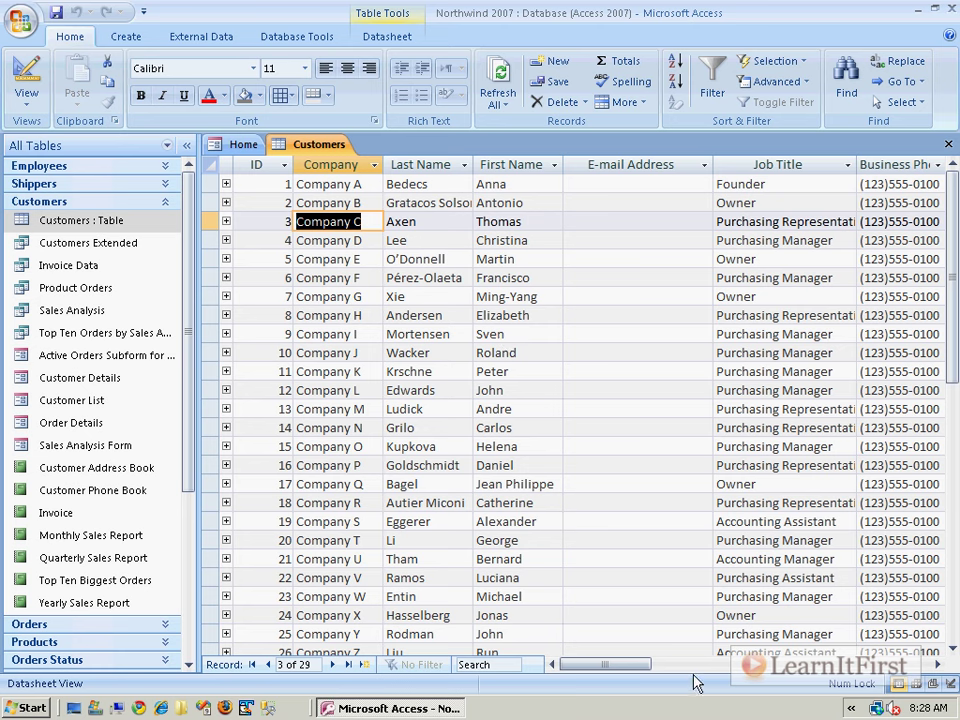
left_click(768, 665)
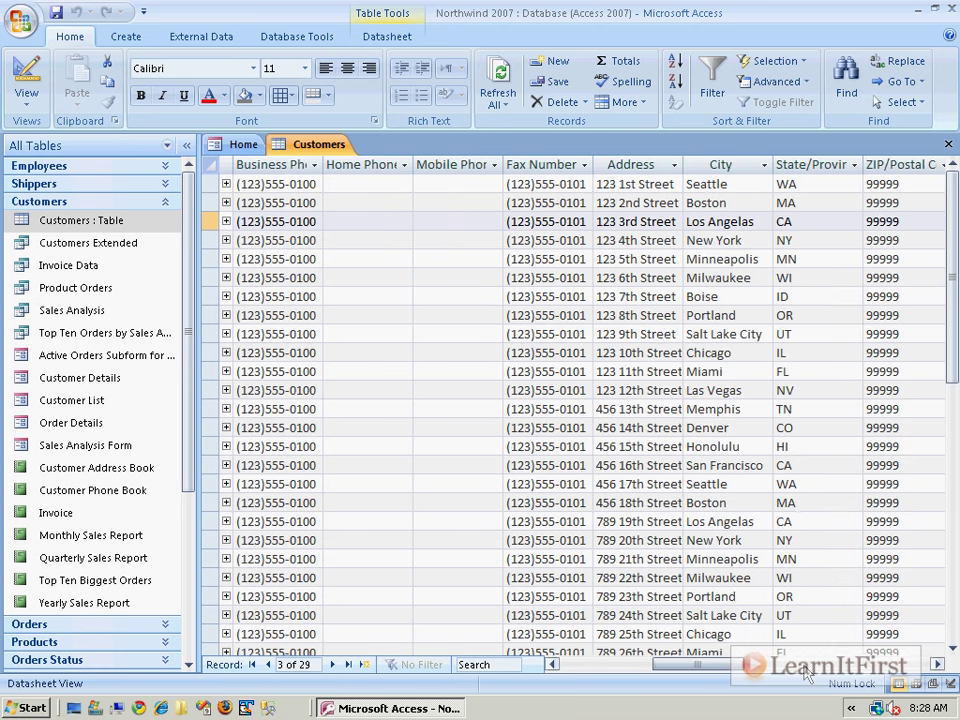
left_click(594, 673)
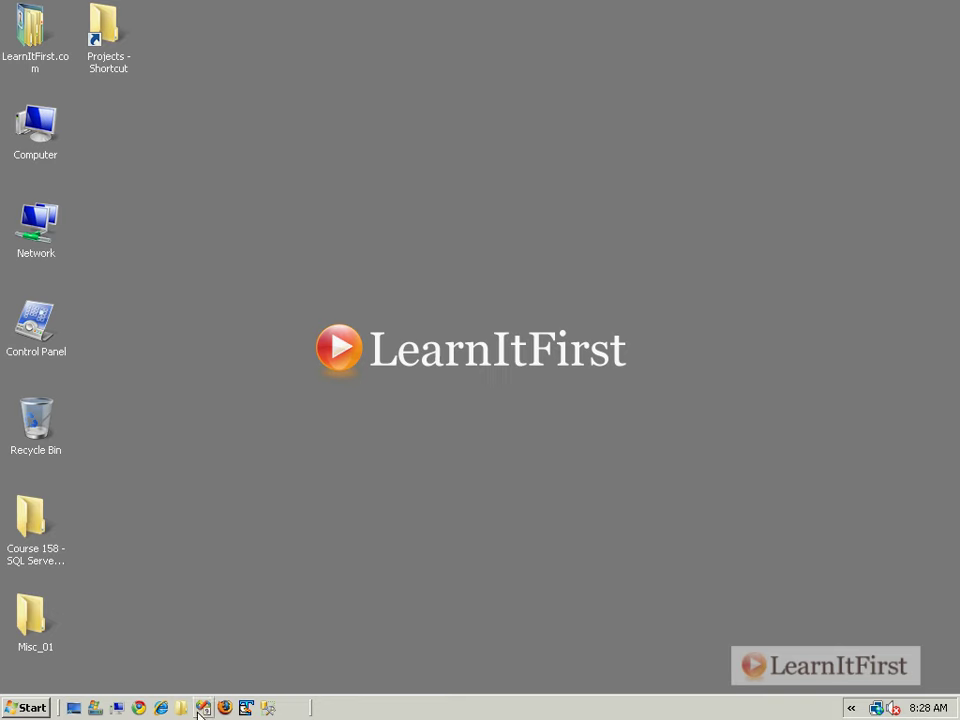
- Switch to Microsoft Visual Studio 2008 and create a new Integration Services Project named MiscTransforms_03
left_click(29, 711)
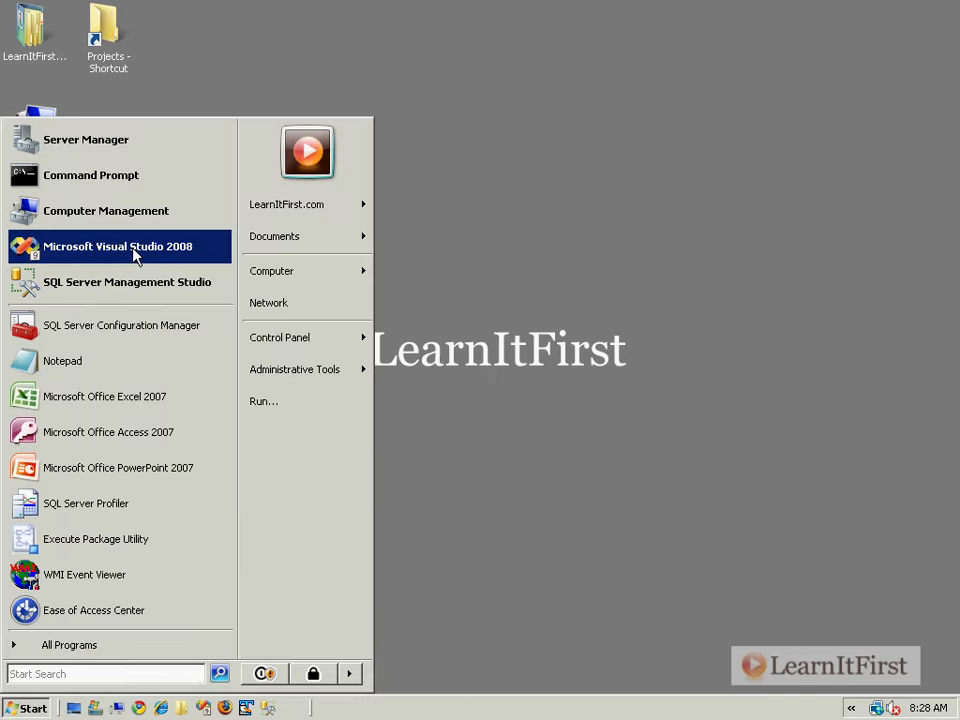
left_click(131, 250)
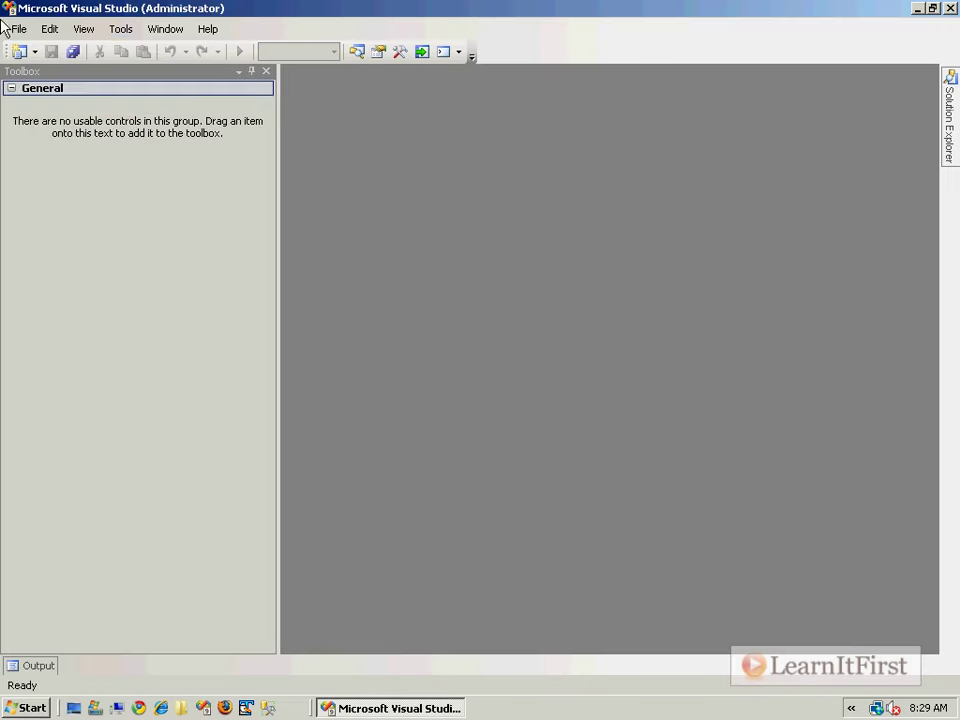
left_click(15, 28)
mouse_move(65, 50)
left_click(257, 60)
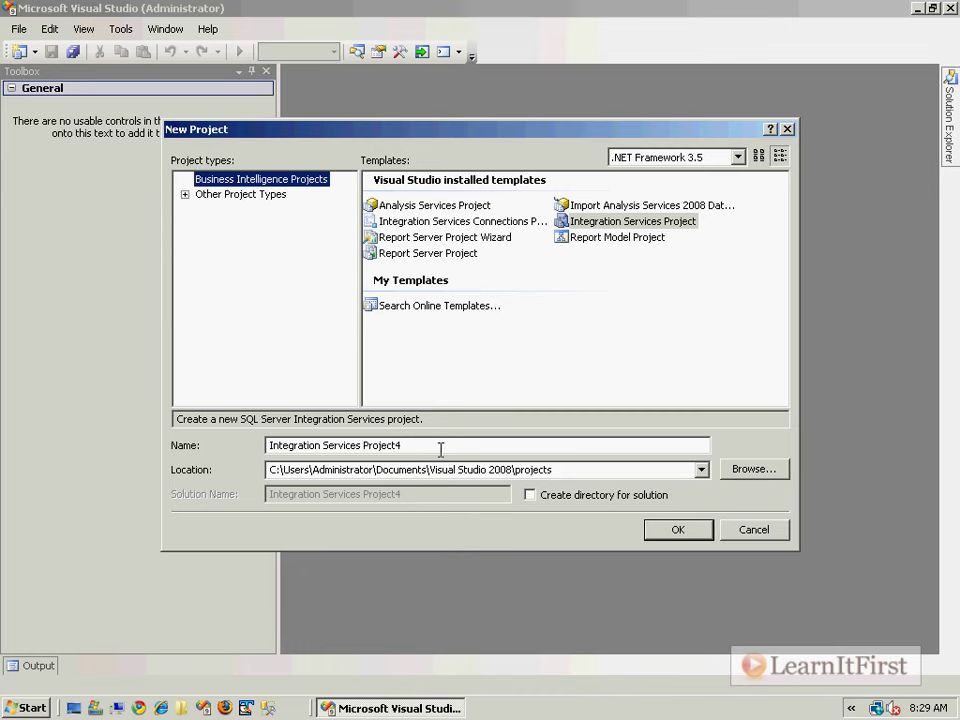
left_click_drag(441, 445, 4, 491)
type("MiscTransforms")
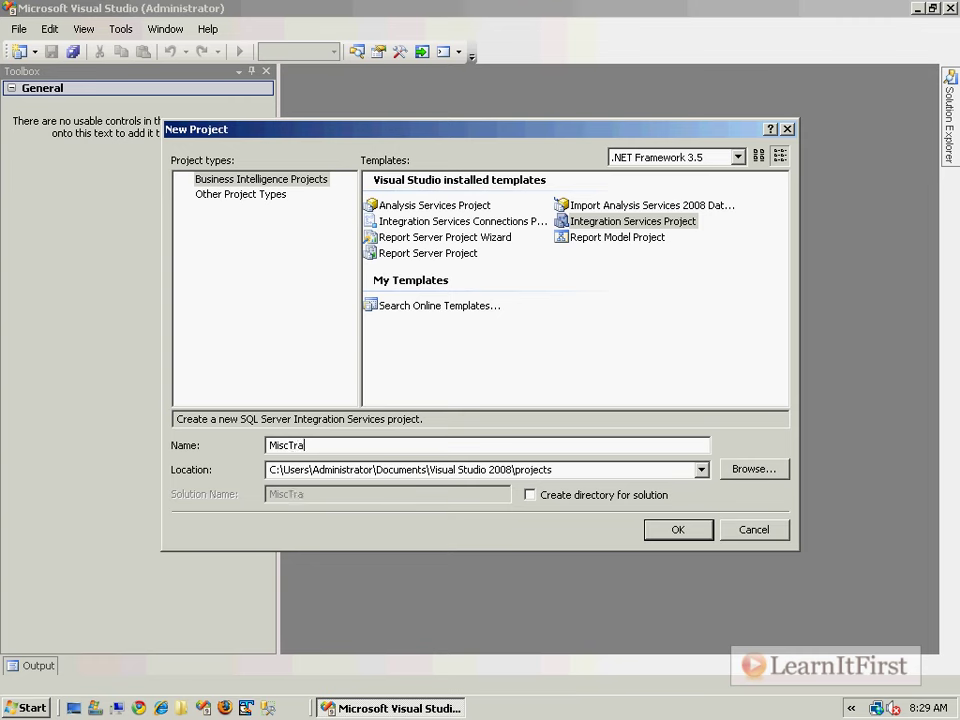
type("_03")
key("Return")
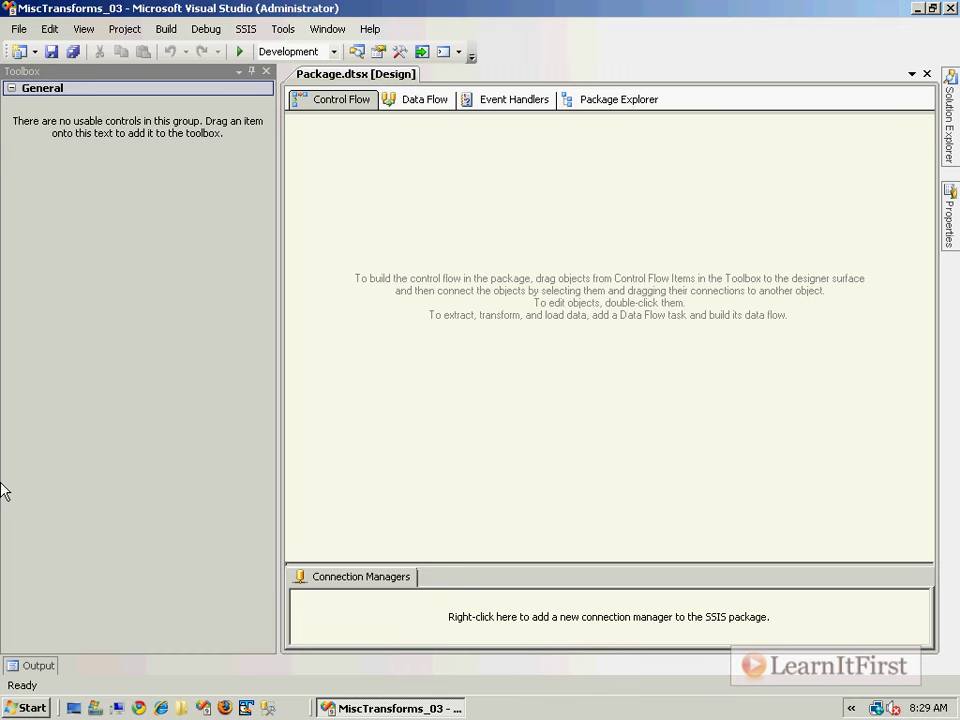
- Rename the project's SSIS package as MiscTransforms_03.dtsx, renaming the package object too, and save it
mouse_move(948, 118)
key("F2")
key("Home")
key("Delete")
key("Delete")
key("Delete")
key("Delete")
key("Delete")
key("Delete")
key("Delete")
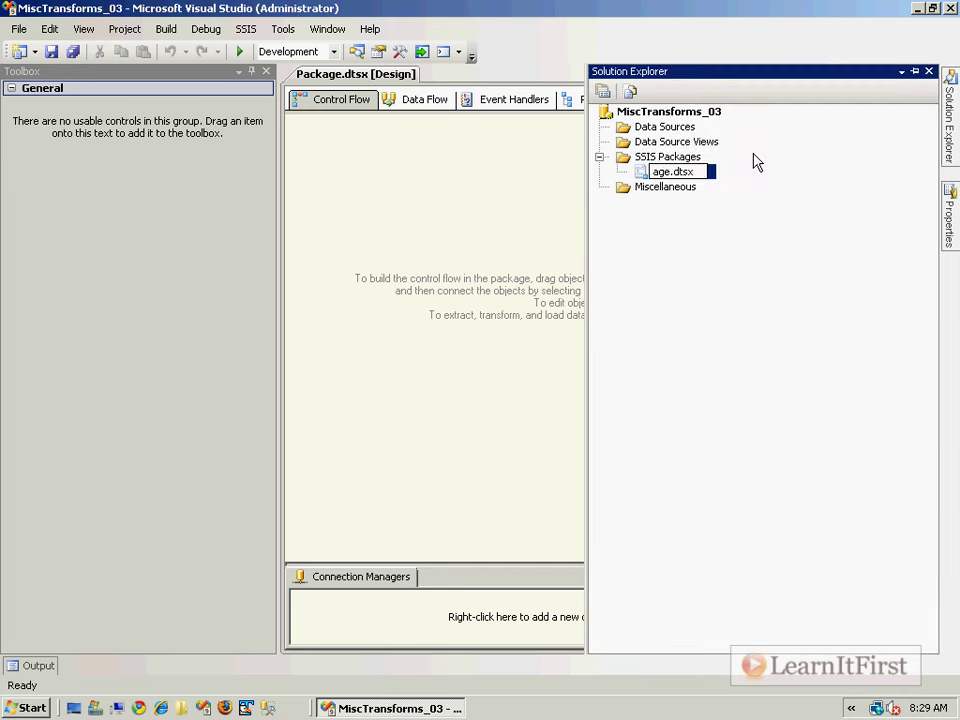
type("MiscTransforms_03")
key("Return")
key("Return")
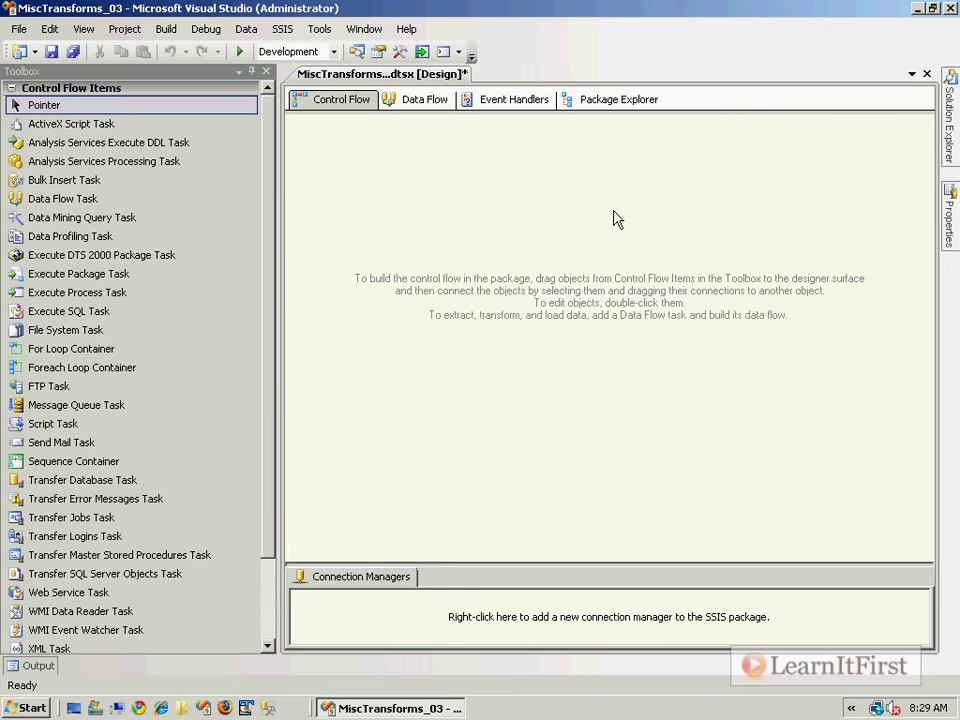
left_click(63, 50)
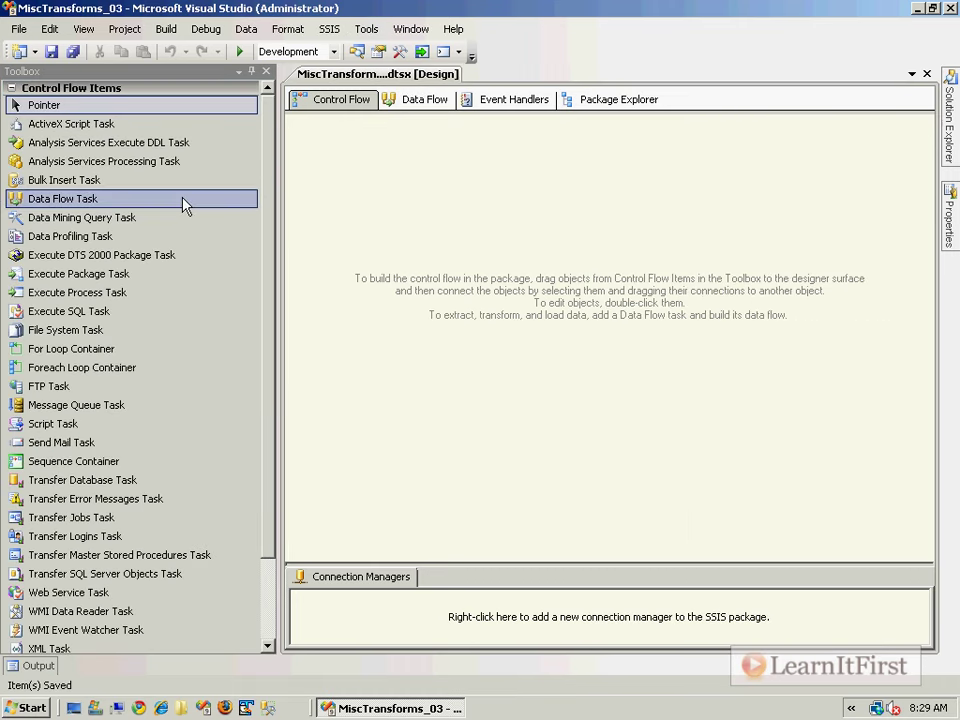
- Add a Data Flow Task to the package's control flow and open its data flow design surface
left_click_drag(161, 205, 480, 246)
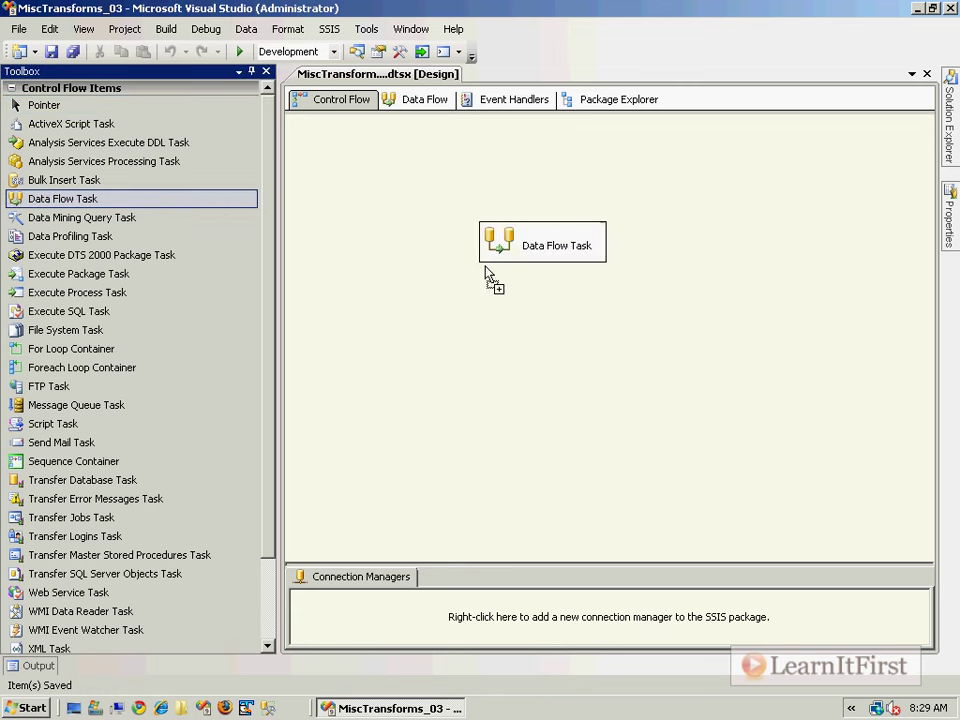
double_click(502, 256)
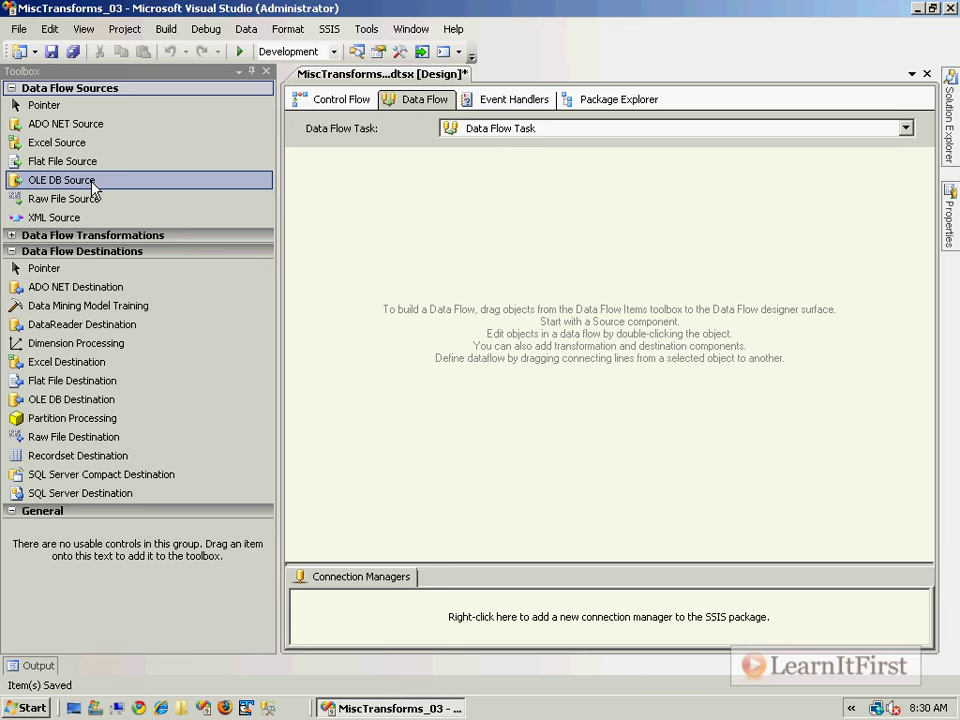
- Add an OLE DB Source to the data flow and delete the saved localhost.LearnItFirst.com entry from its data connections
left_click_drag(92, 188, 412, 251)
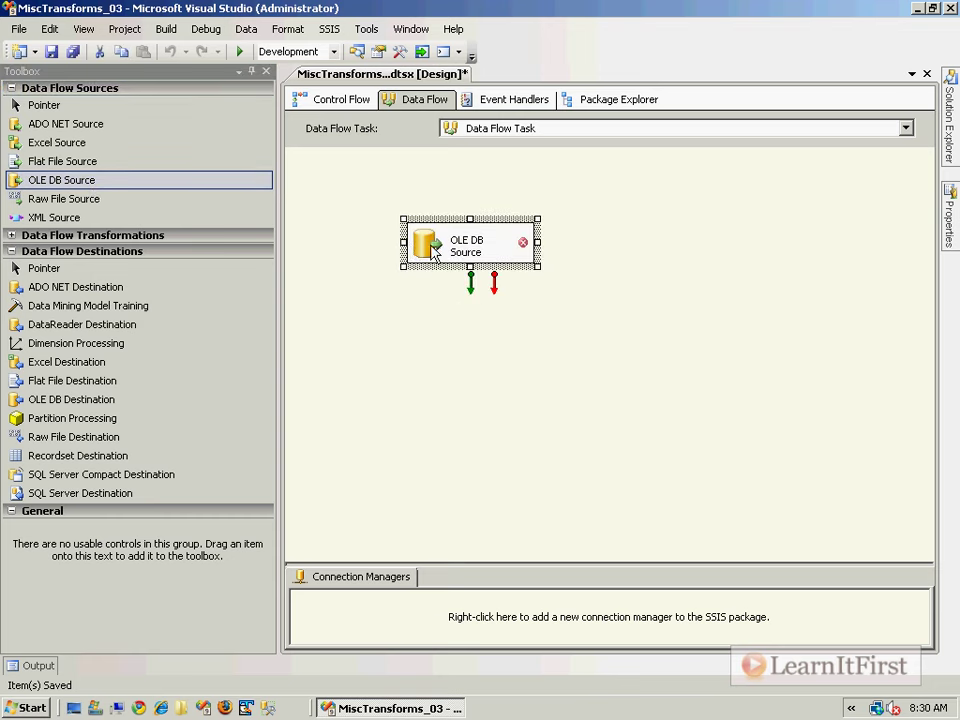
double_click(430, 254)
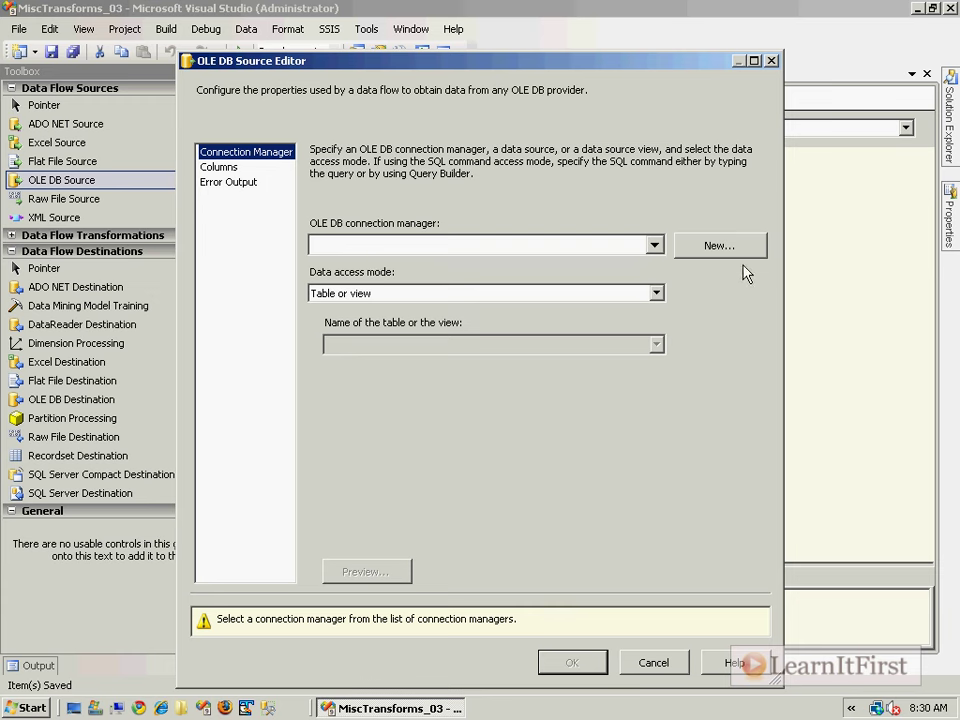
left_click(699, 249)
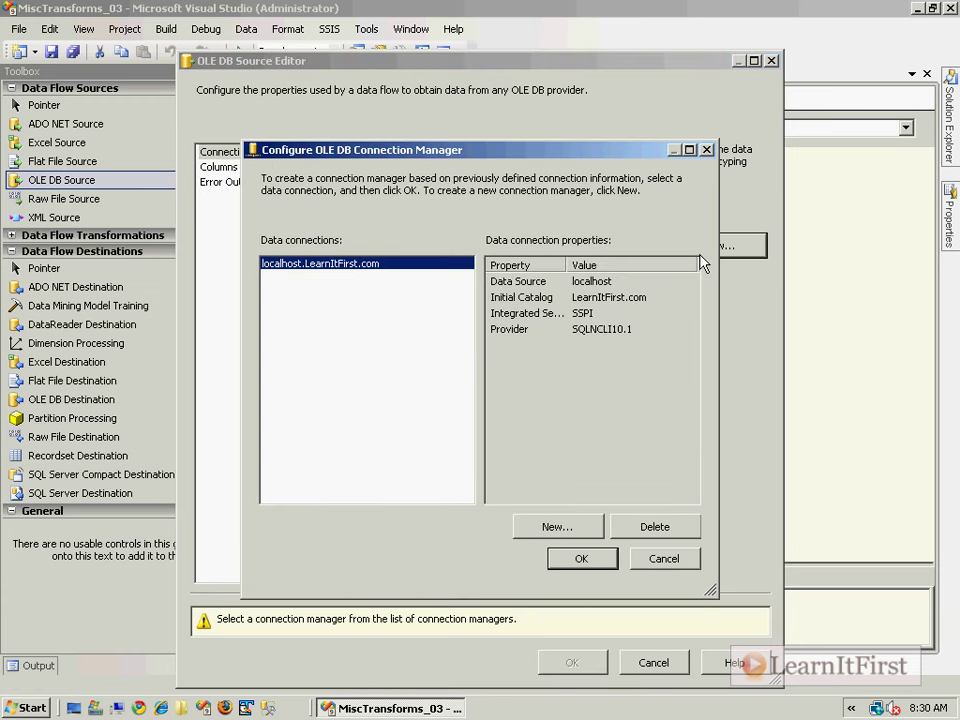
left_click(656, 530)
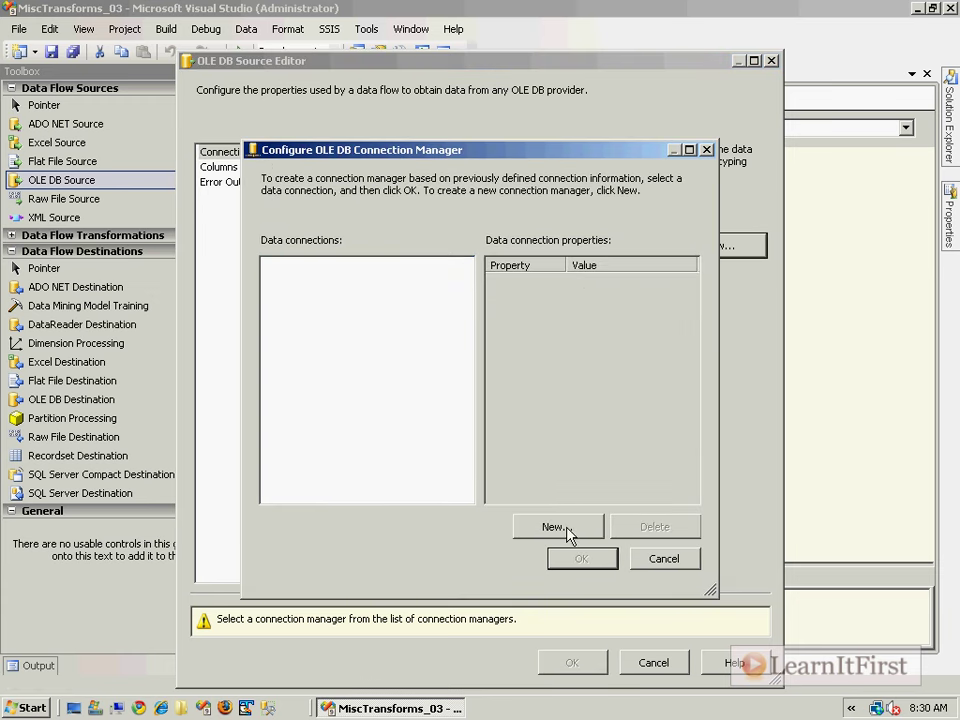
- Start a new data connection for the source and show the available OLE DB providers
left_click(567, 530)
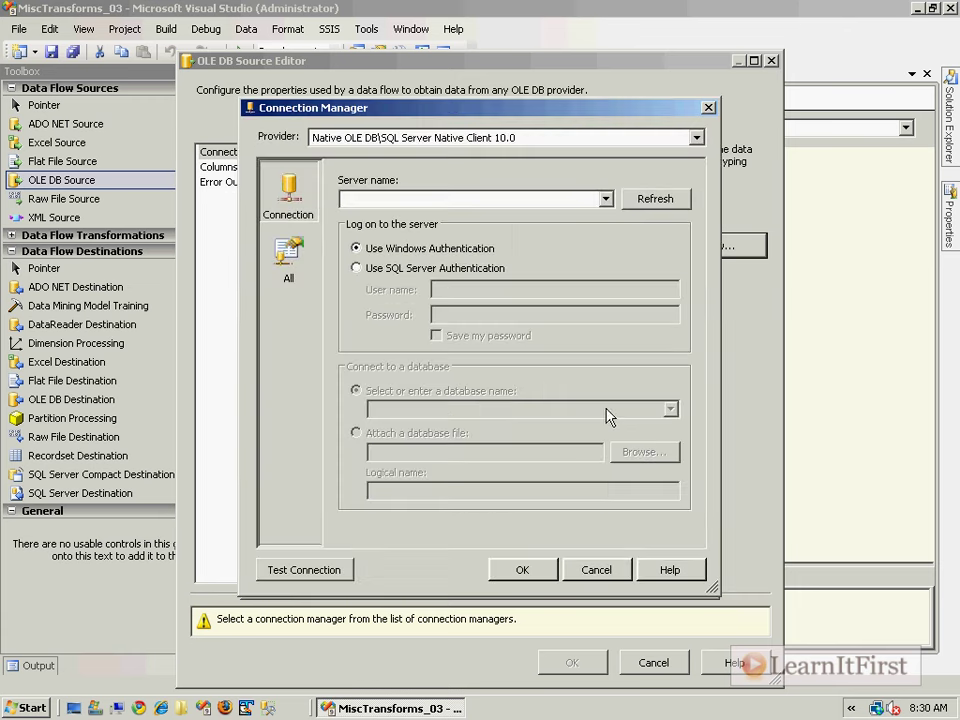
left_click(578, 142)
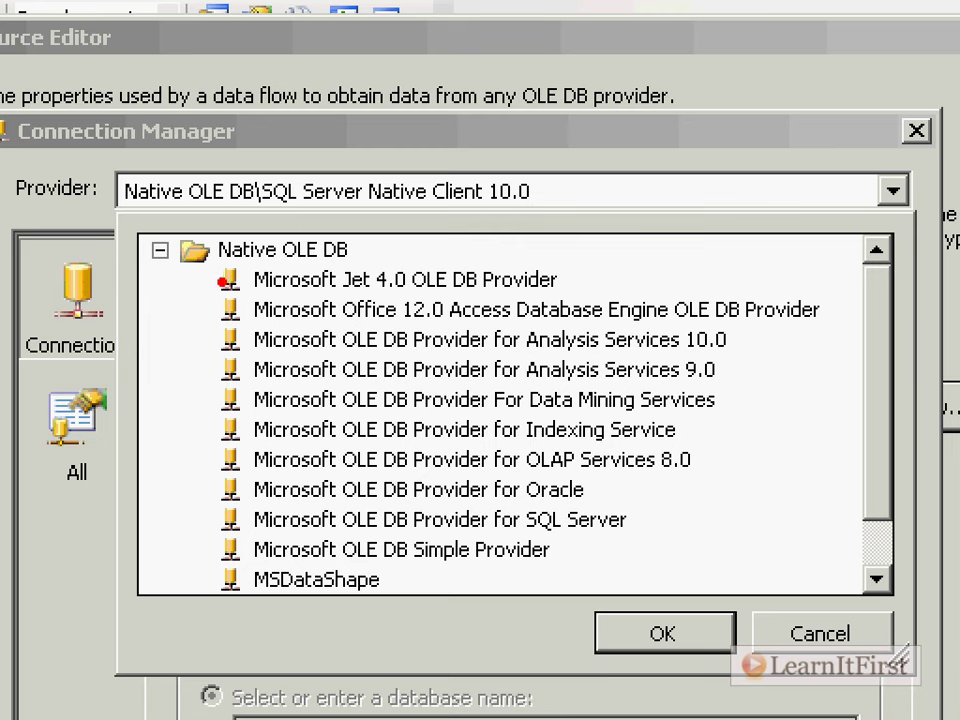
left_click_drag(225, 281, 181, 284)
left_click_drag(219, 317, 178, 321)
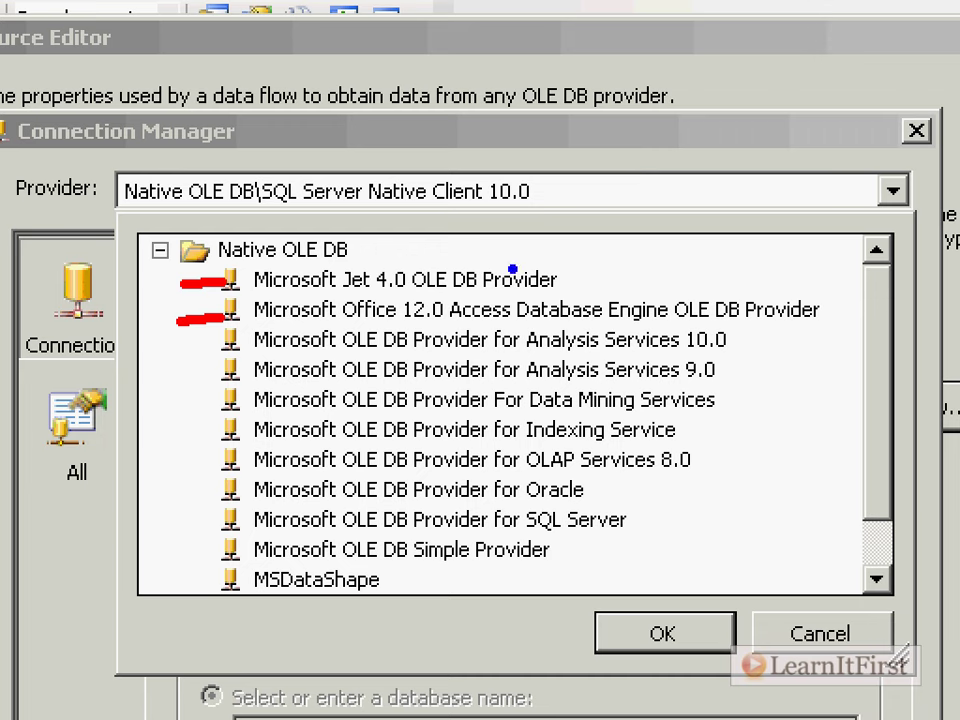
mouse_move(568, 268)
left_mouse_down()
mouse_move(650, 290)
mouse_move(705, 290)
mouse_move(762, 234)
mouse_move(800, 296)
mouse_move(876, 296)
mouse_move(862, 318)
left_mouse_up()
left_click_drag(372, 298, 406, 299)
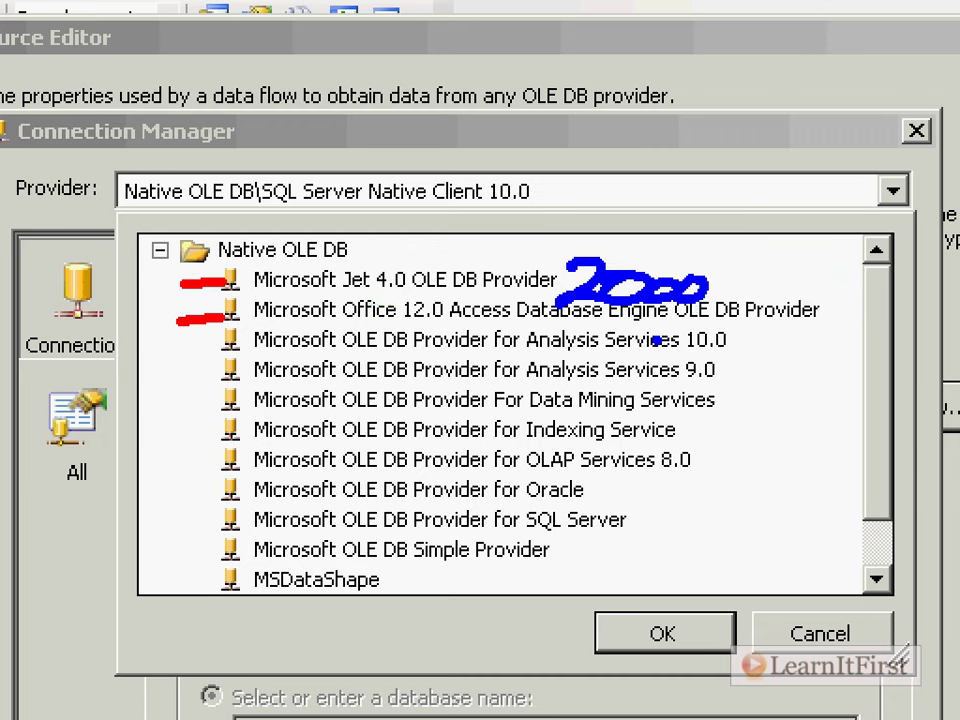
key("g")
mouse_move(747, 323)
left_mouse_down()
mouse_move(797, 369)
mouse_move(868, 369)
mouse_move(881, 418)
mouse_move(912, 407)
left_mouse_up()
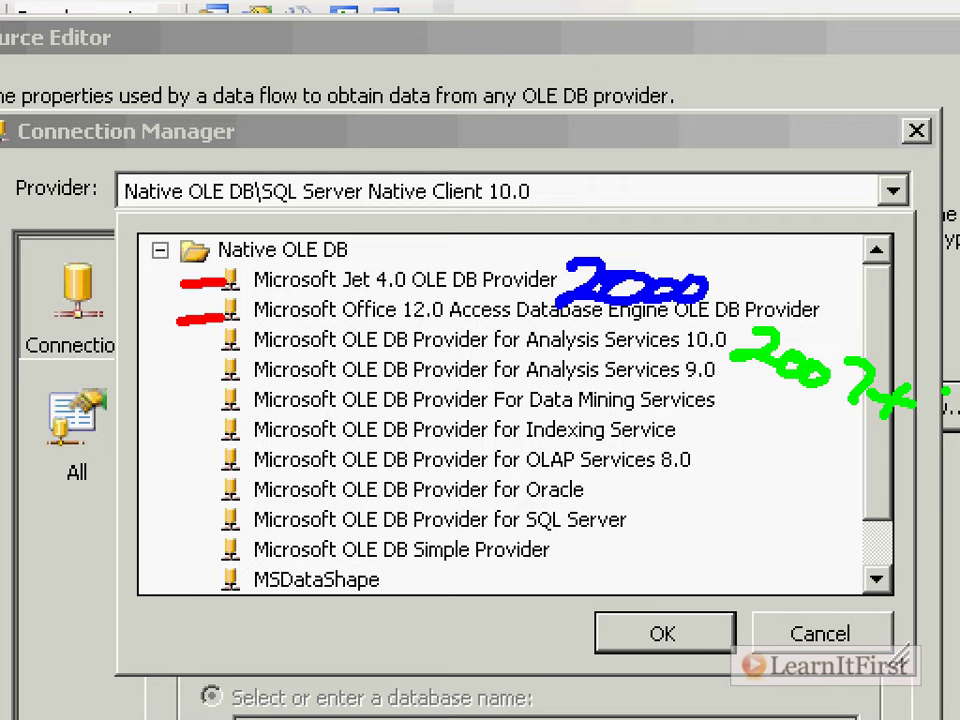
key("Escape")
- Set the connection's provider to Microsoft Office 12.0 Access Database Engine OLE DB Provider
left_click(525, 309)
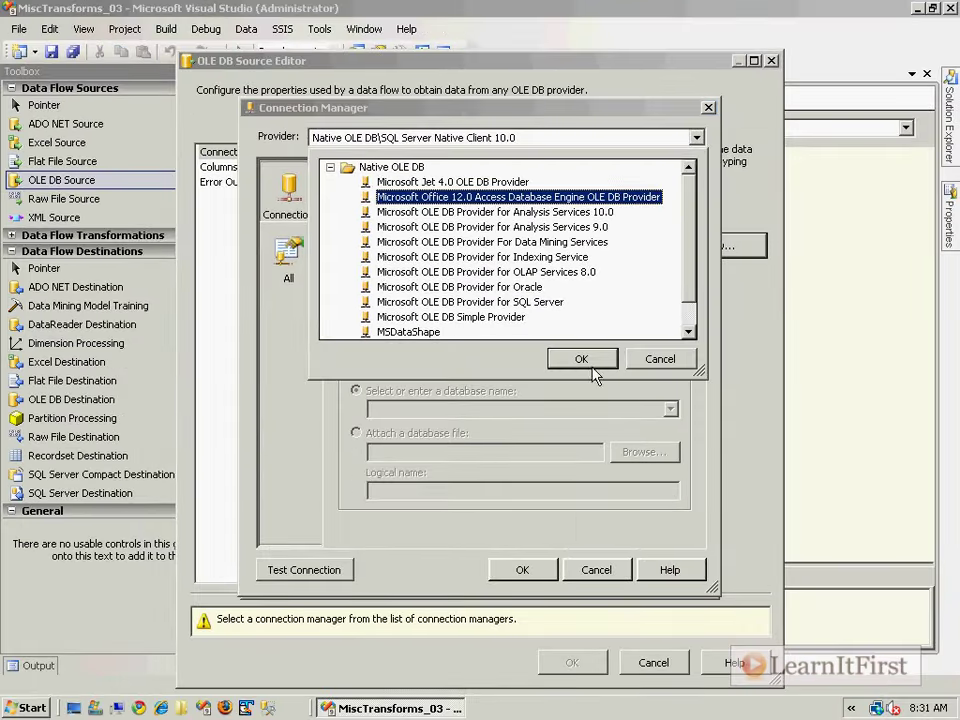
left_click(581, 359)
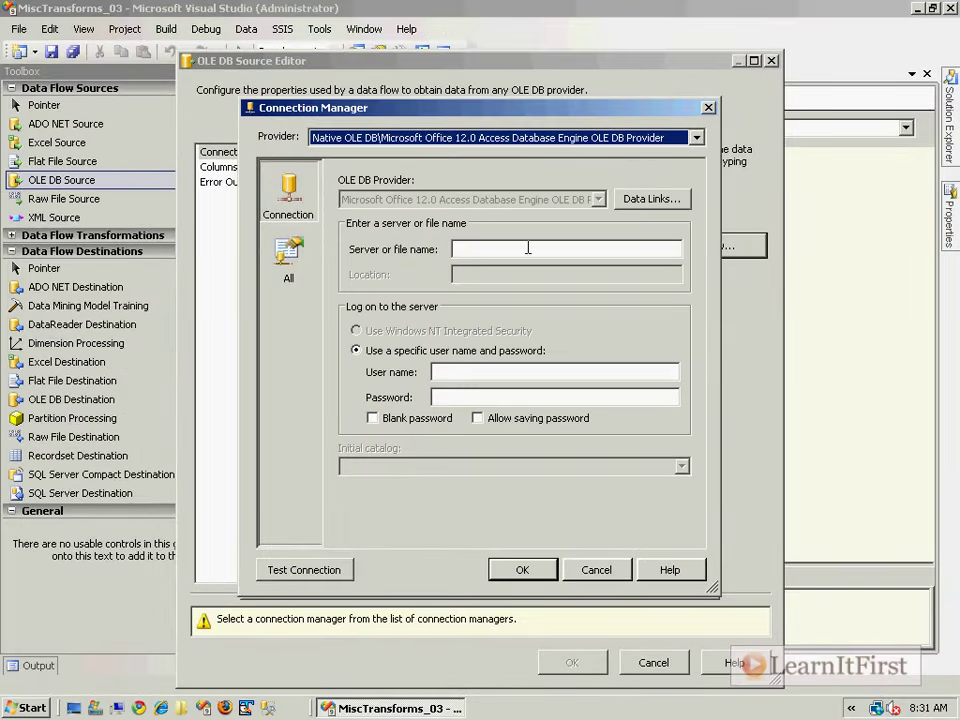
- Locate Northwind 2007.accdb in the Documents folder with Windows Explorer and copy the folder's path for the connection's file name
left_click(528, 248)
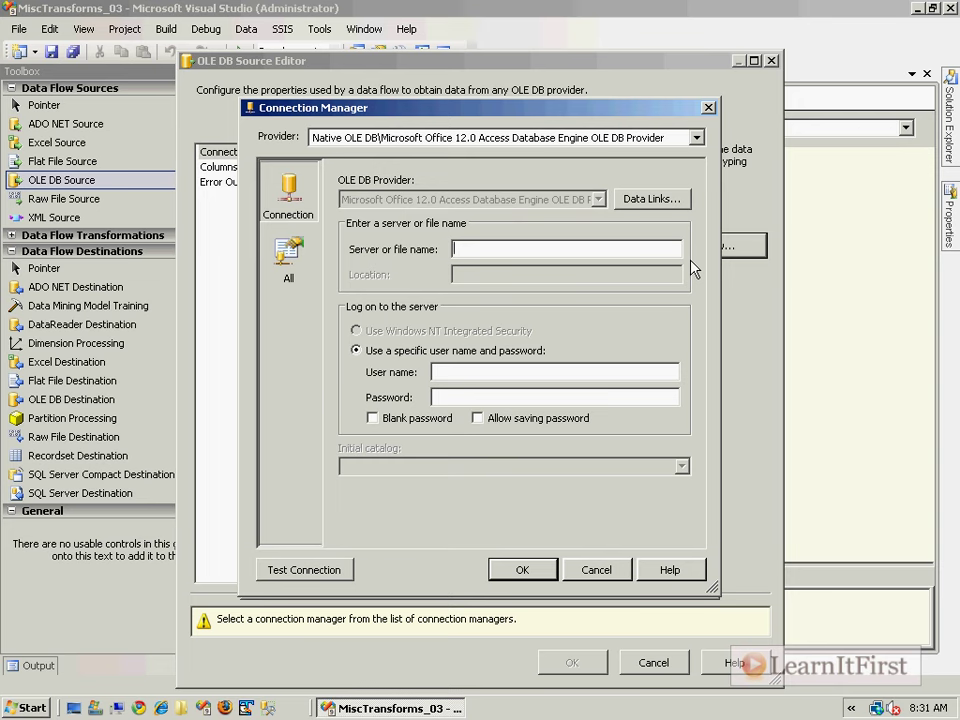
left_click(120, 709)
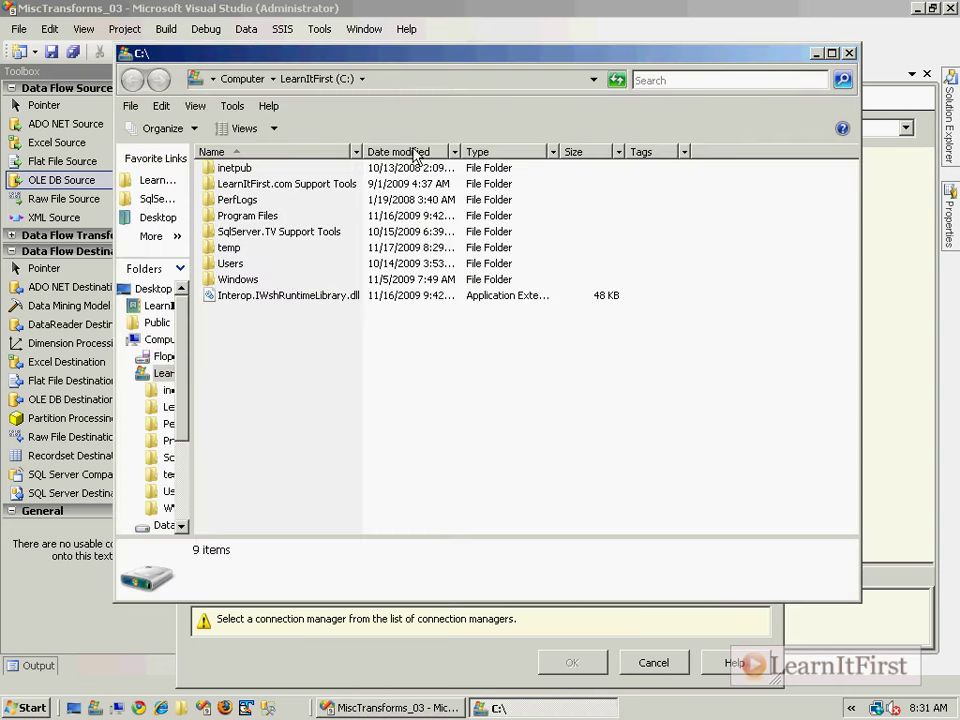
left_click(152, 217)
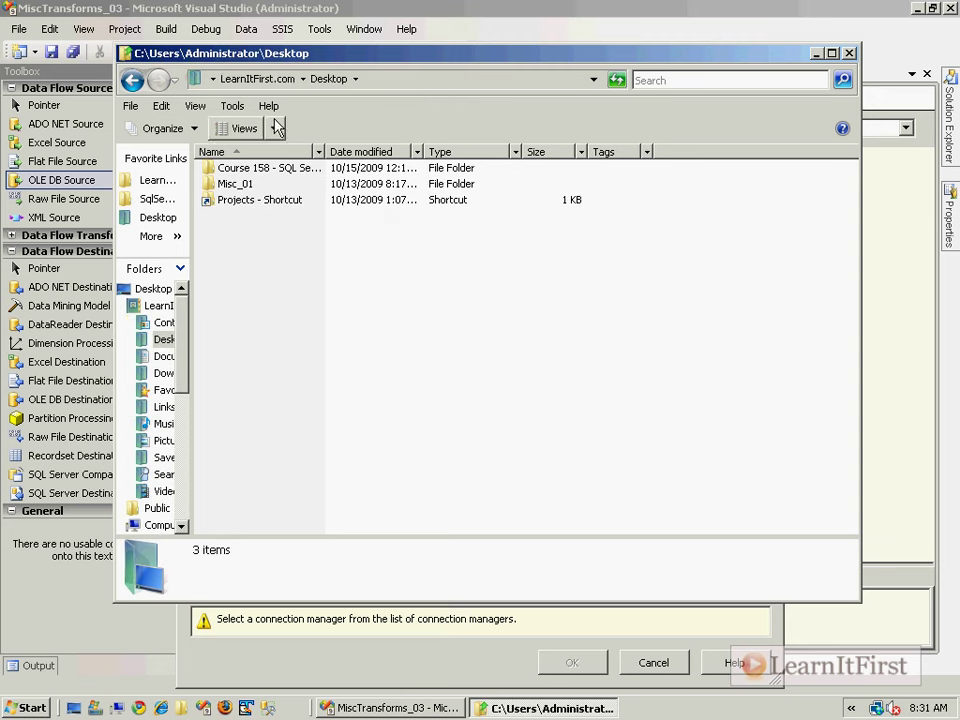
left_click(278, 87)
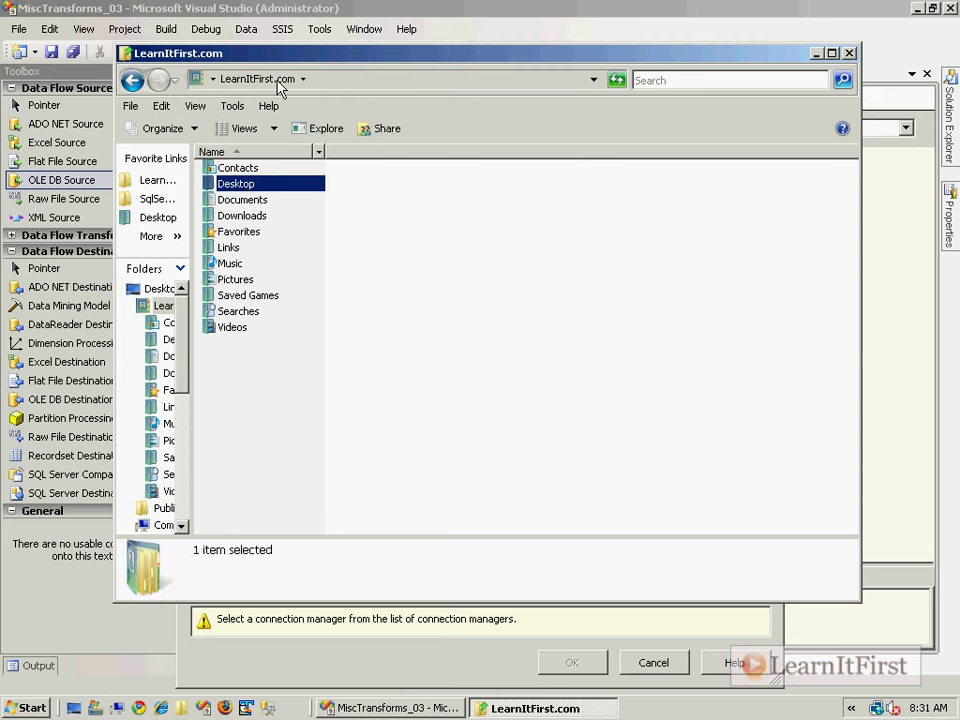
double_click(242, 200)
left_click(306, 279)
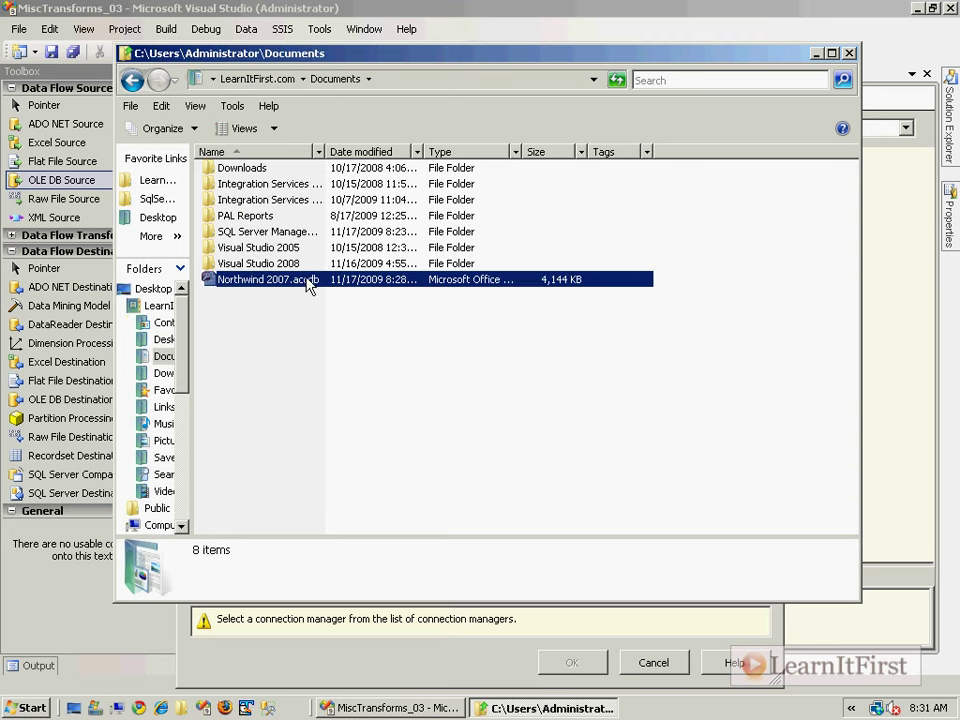
left_click(437, 79)
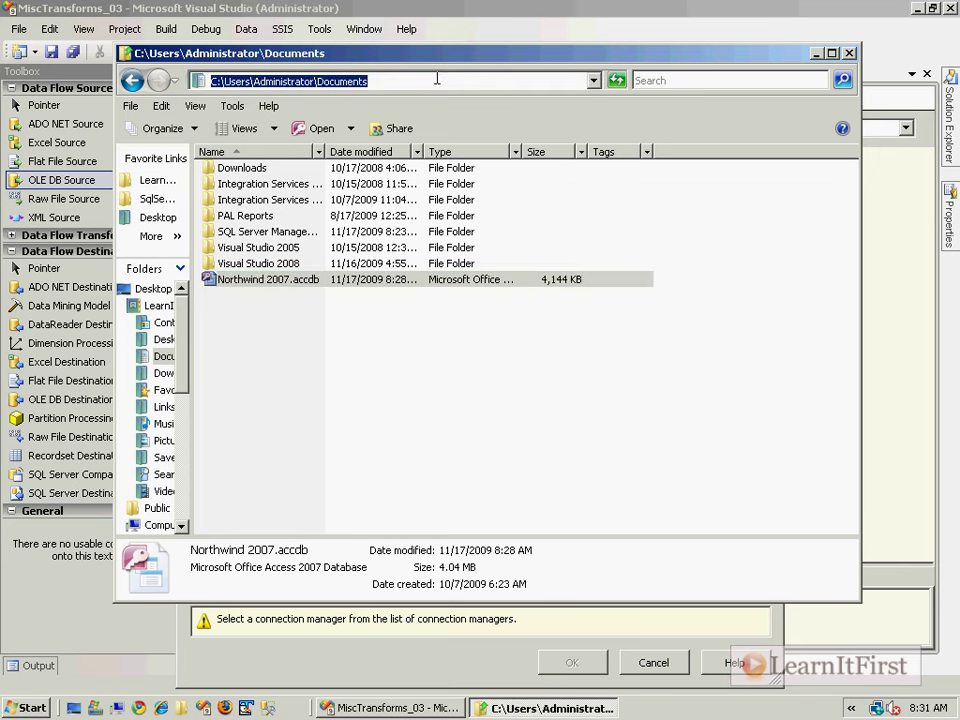
key("ctrl+c")
- Create the connection with C:\Users\Administrator\Documents\ as its file name and dismiss the source editor without saving the source settings
left_click(368, 319)
key("alt+Tab")
key("ctrl+v")
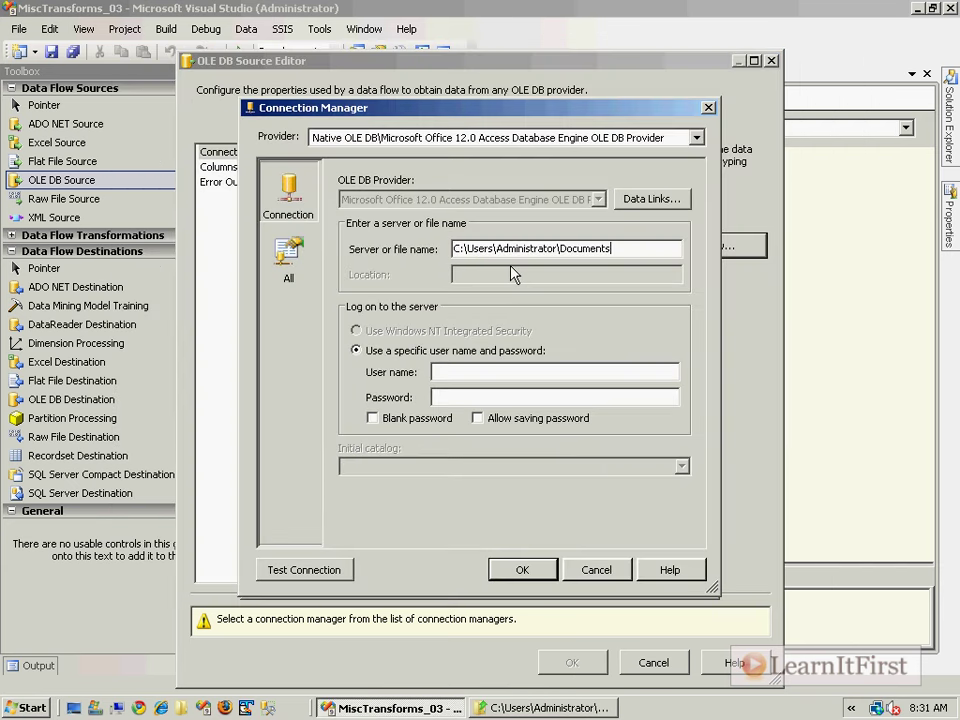
key("Return")
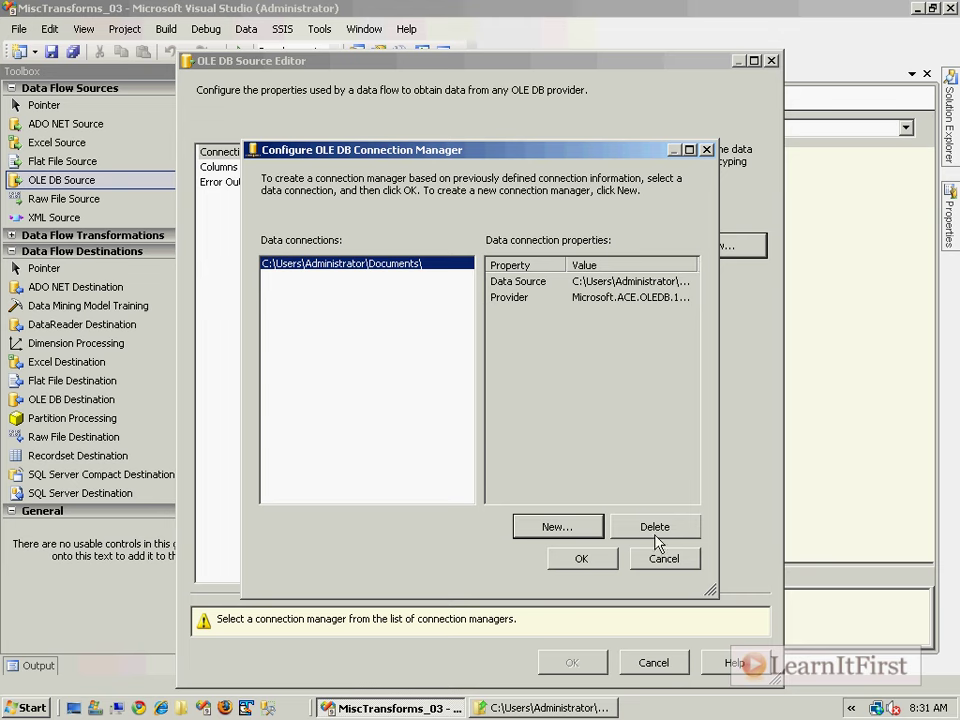
double_click(399, 264)
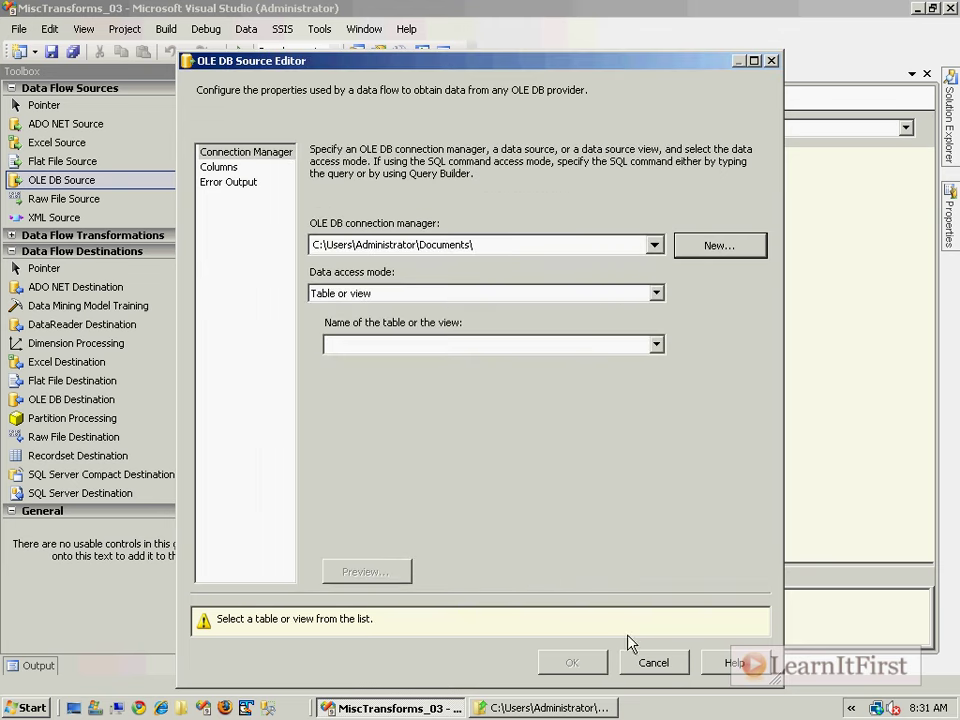
left_click(640, 660)
- Edit the package's connection manager and complete its file name as C:\Users\Administrator\Documents\Northwind 2007.accdb, copying the database name from Explorer
right_click(396, 600)
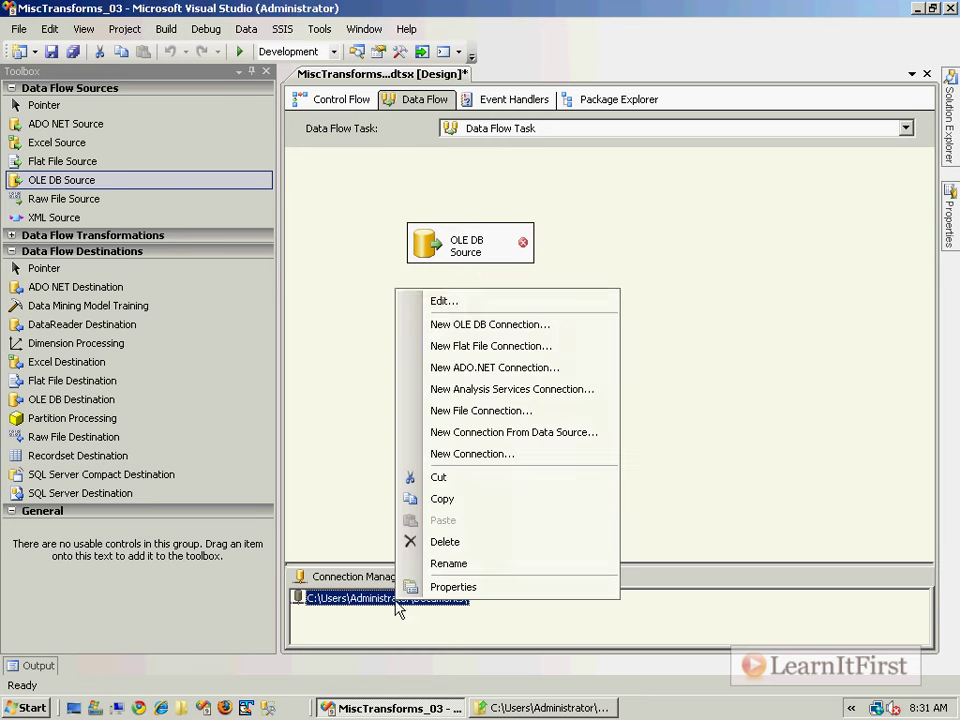
left_click(462, 308)
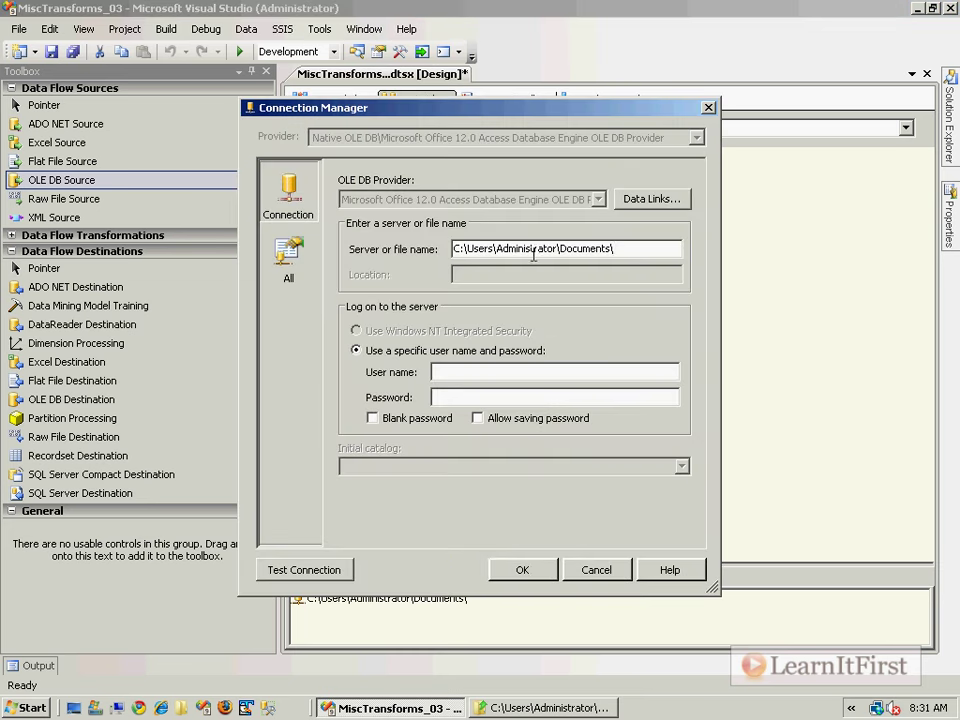
left_click(521, 708)
left_click(291, 280)
key("F2")
key("Escape")
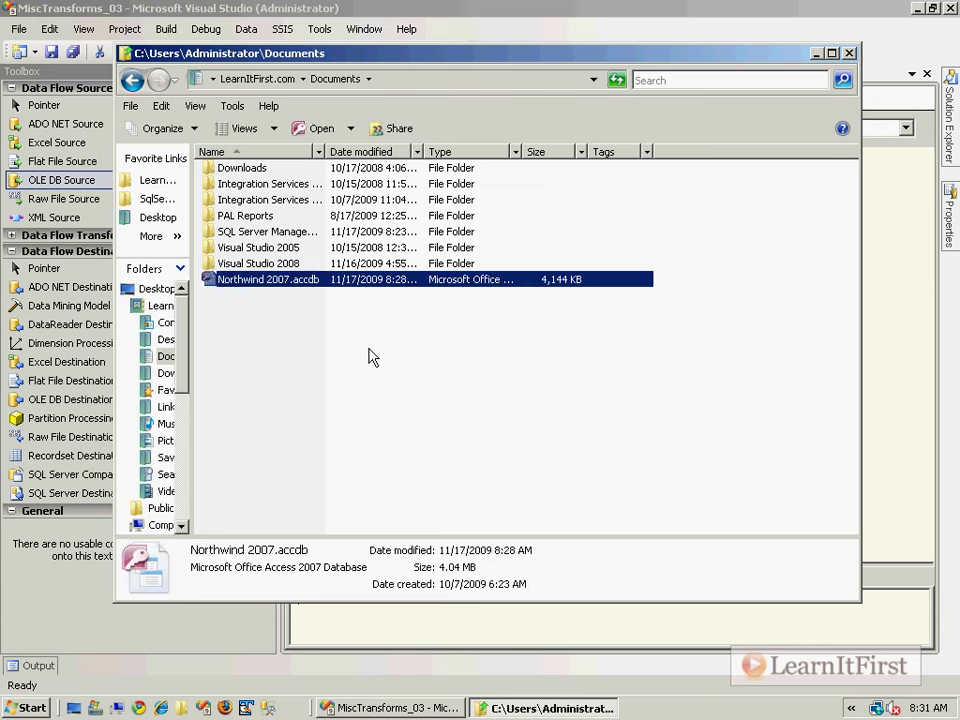
key("alt+Tab")
key("ctrl+v")
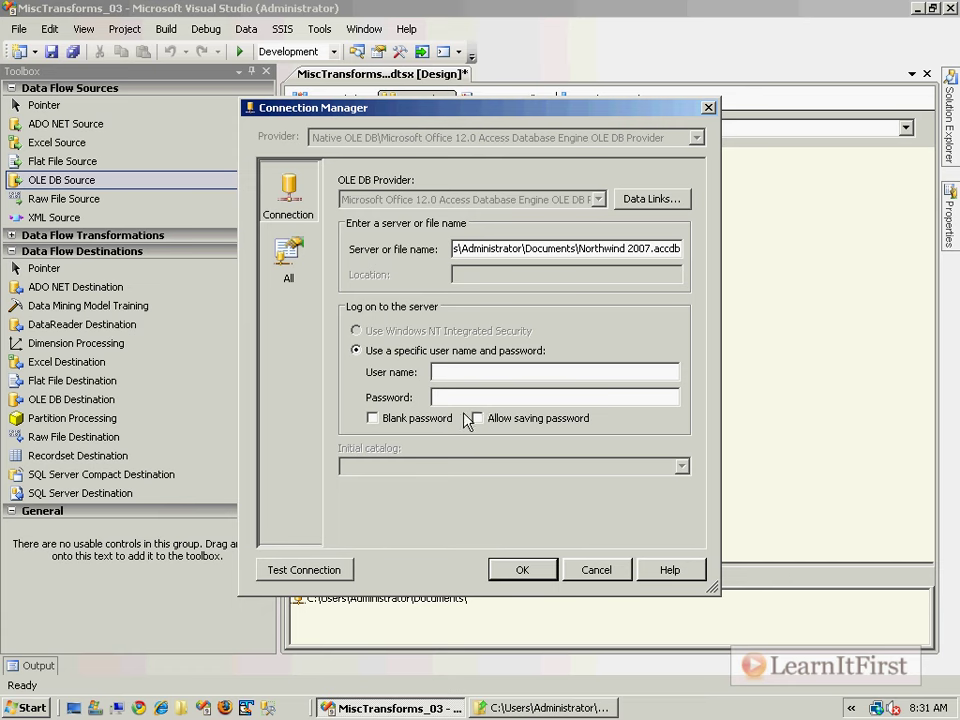
- Test the connection to the Access database and save the connection manager's settings
left_click(304, 570)
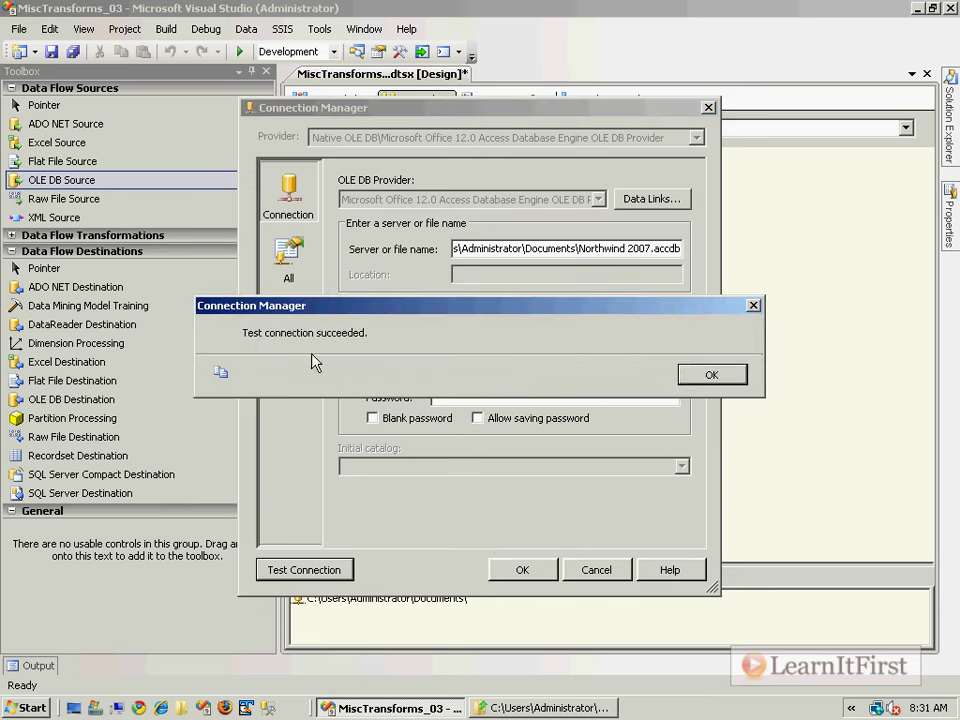
left_click(706, 377)
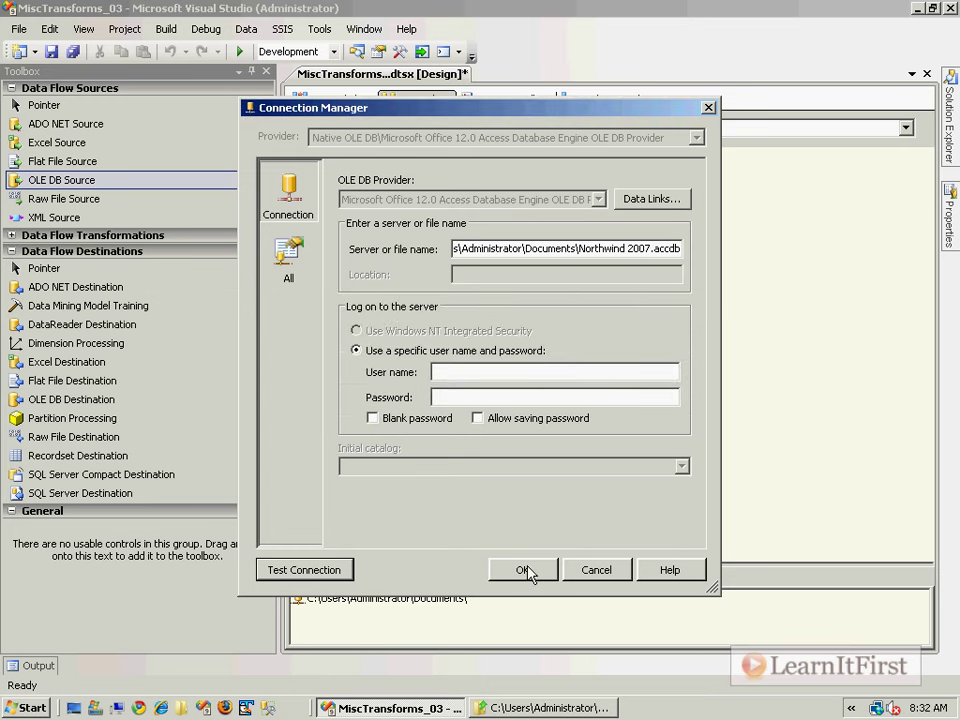
left_click(522, 571)
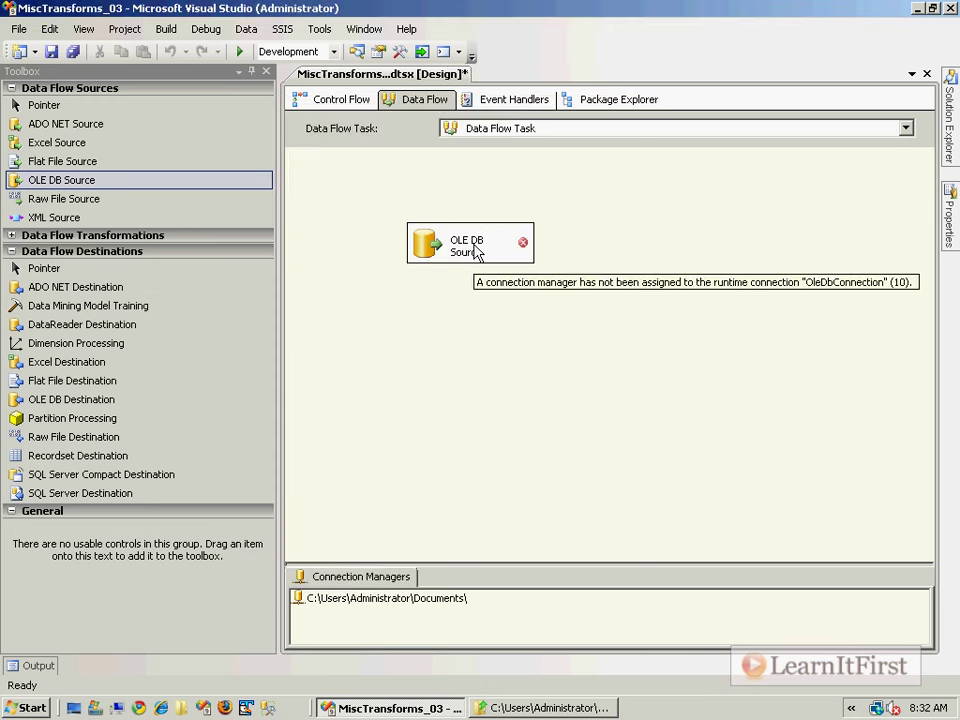
- Reopen the OLE DB Source for editing with the Documents connection manager and list its tables and views
double_click(444, 255)
left_click(654, 244)
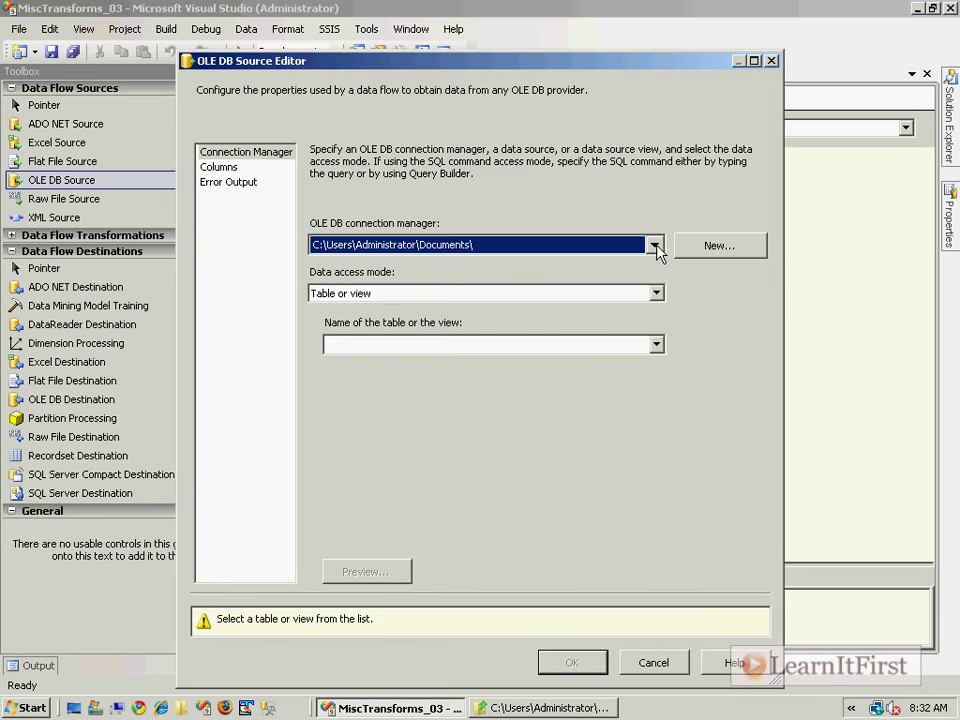
left_click(659, 346)
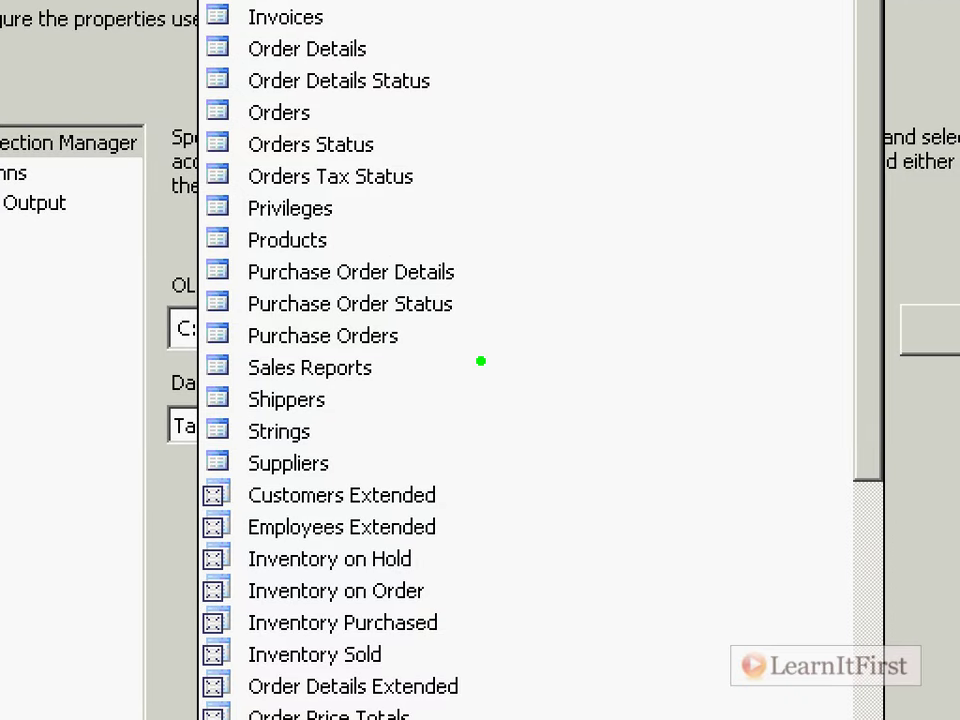
mouse_move(182, 440)
left_mouse_down()
mouse_move(188, 460)
mouse_move(326, 468)
mouse_move(280, 450)
mouse_move(191, 450)
mouse_move(193, 476)
mouse_move(283, 508)
mouse_move(240, 465)
left_mouse_up()
key("e")
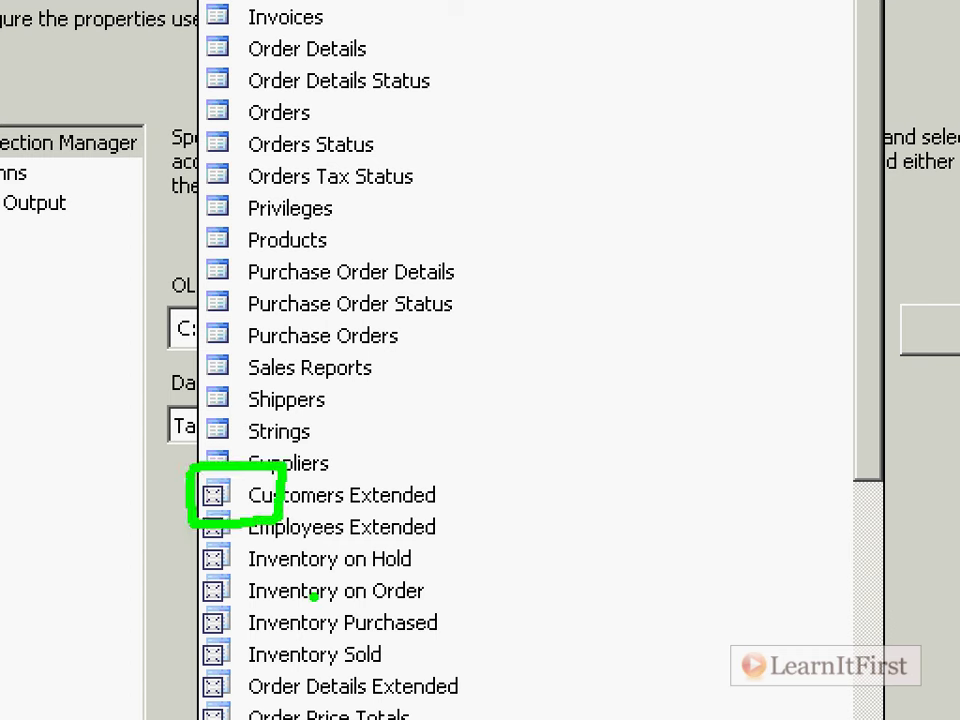
key("Escape")
- Choose Customers as the table the OLE DB Source reads
left_click(403, 341)
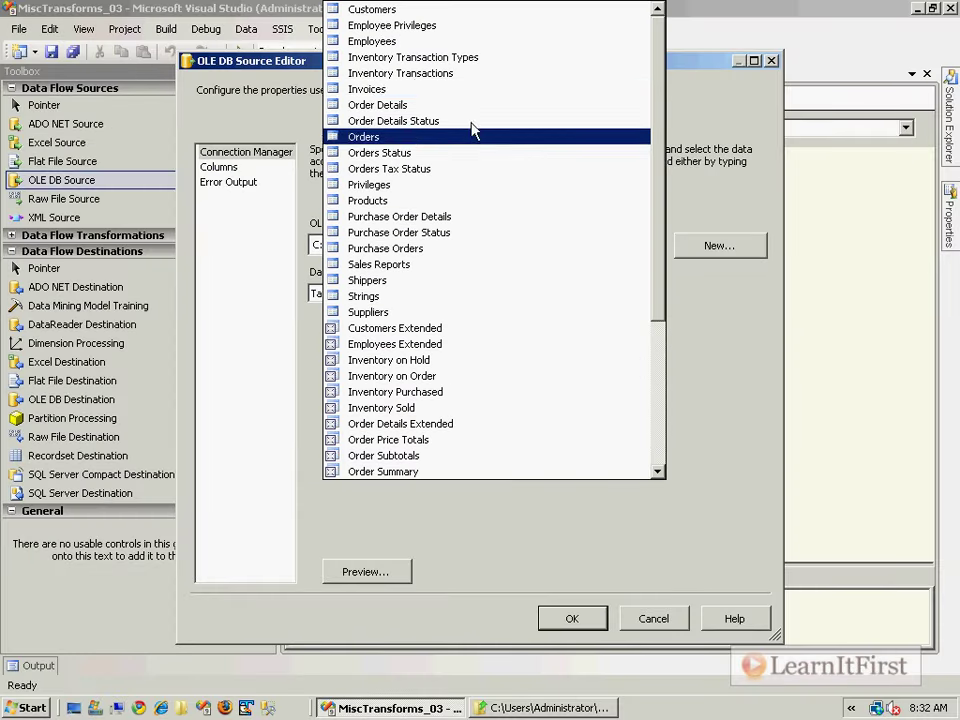
left_click(388, 11)
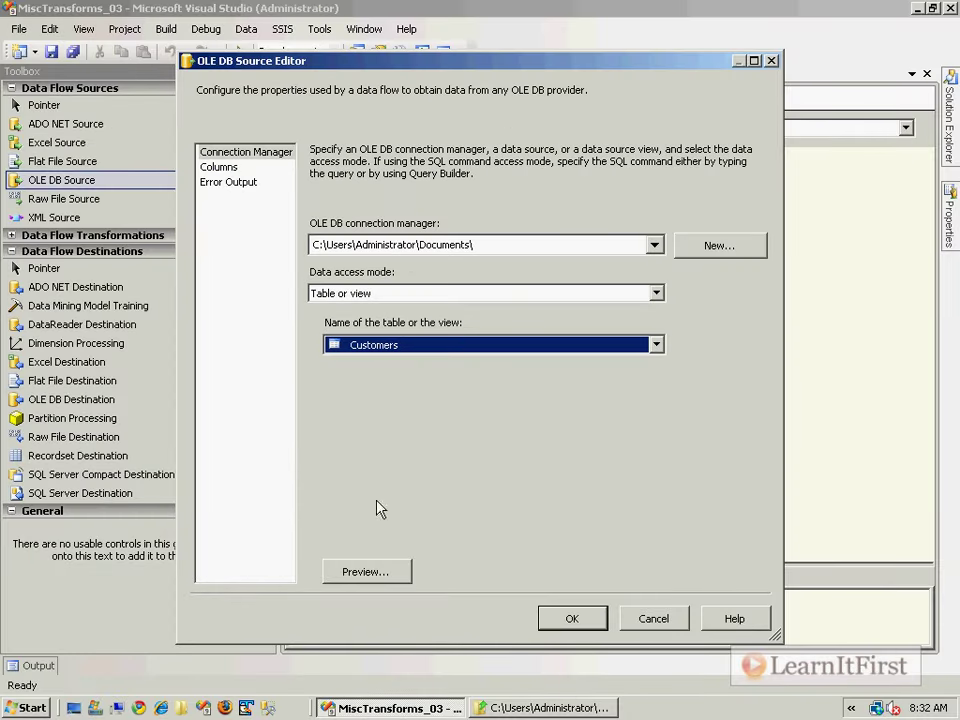
- Preview the Customers rows and review the source's external and output columns through Attachments
left_click(375, 571)
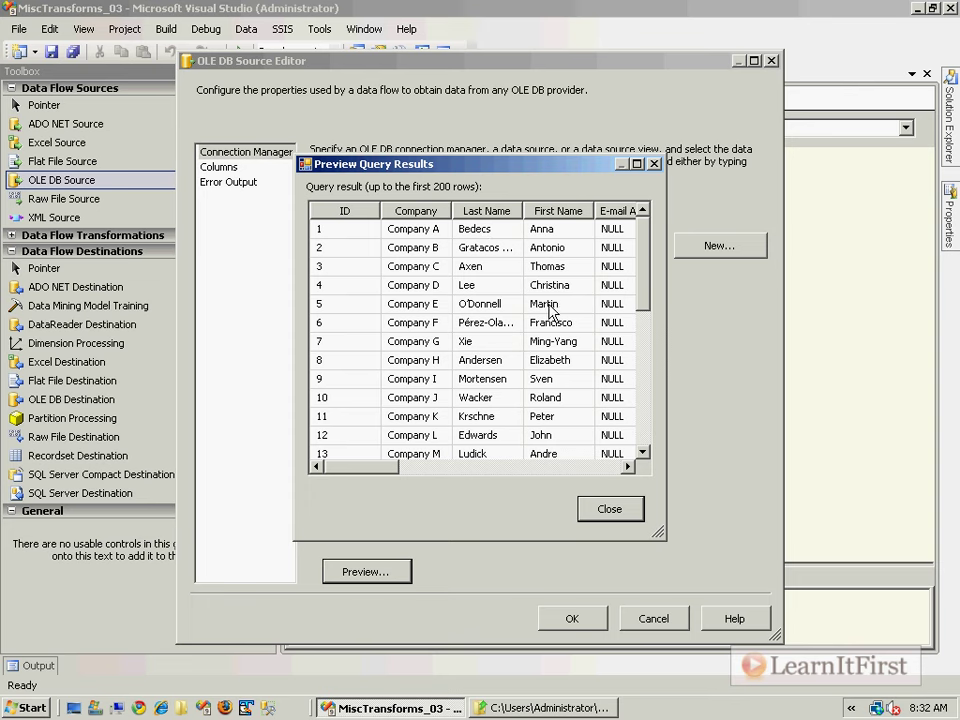
left_click(610, 509)
left_click(218, 167)
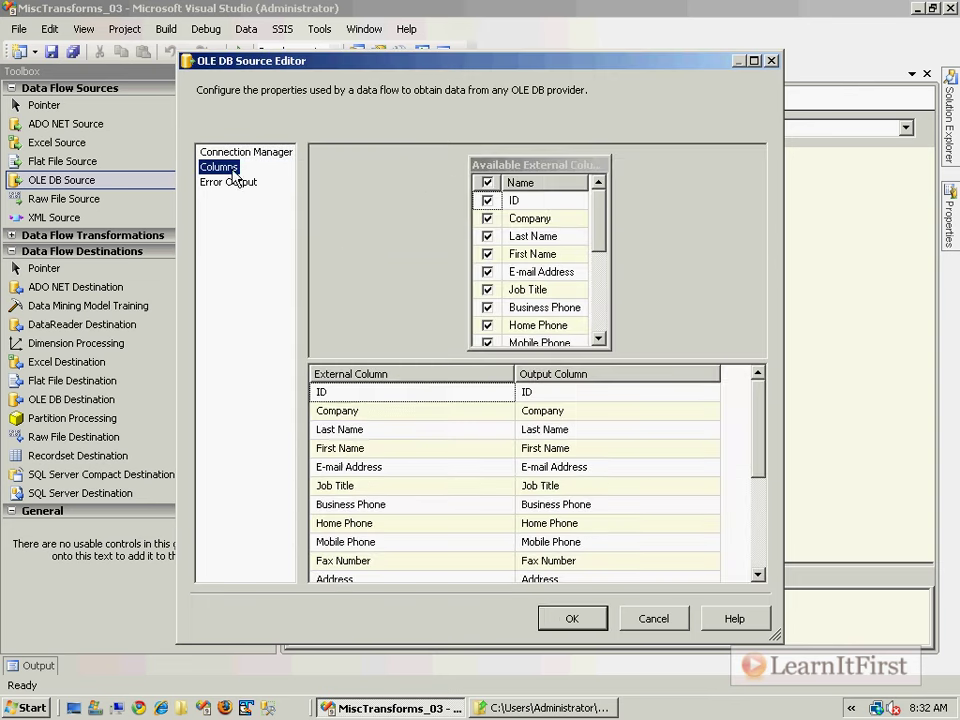
left_click_drag(758, 440, 758, 533)
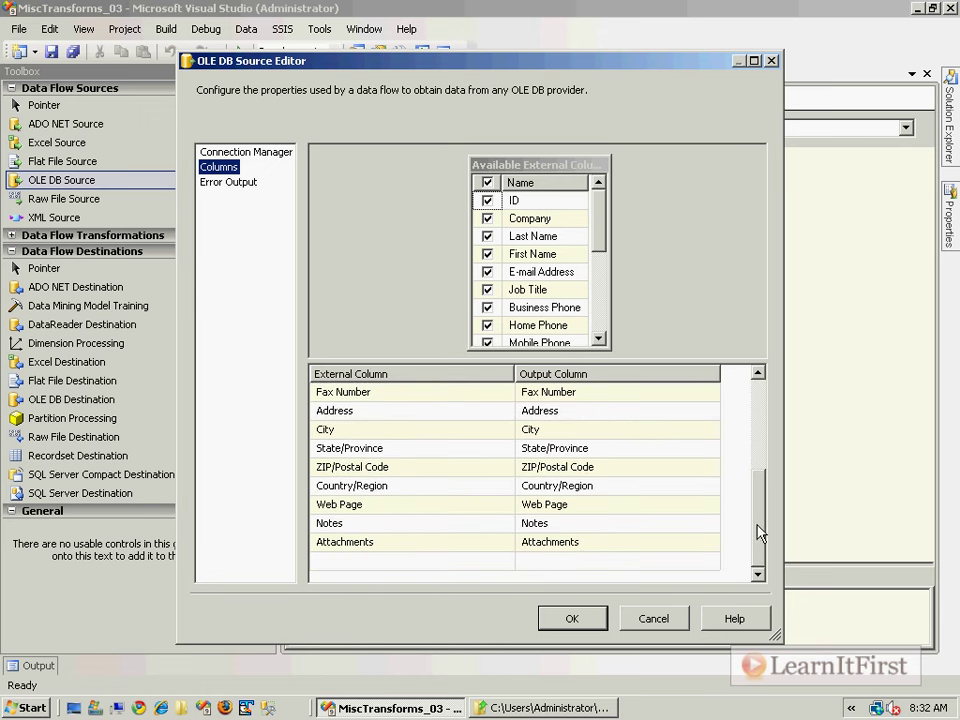
- Save the package with the configured OLE DB Source and rename the source to MS Access
left_click(578, 615)
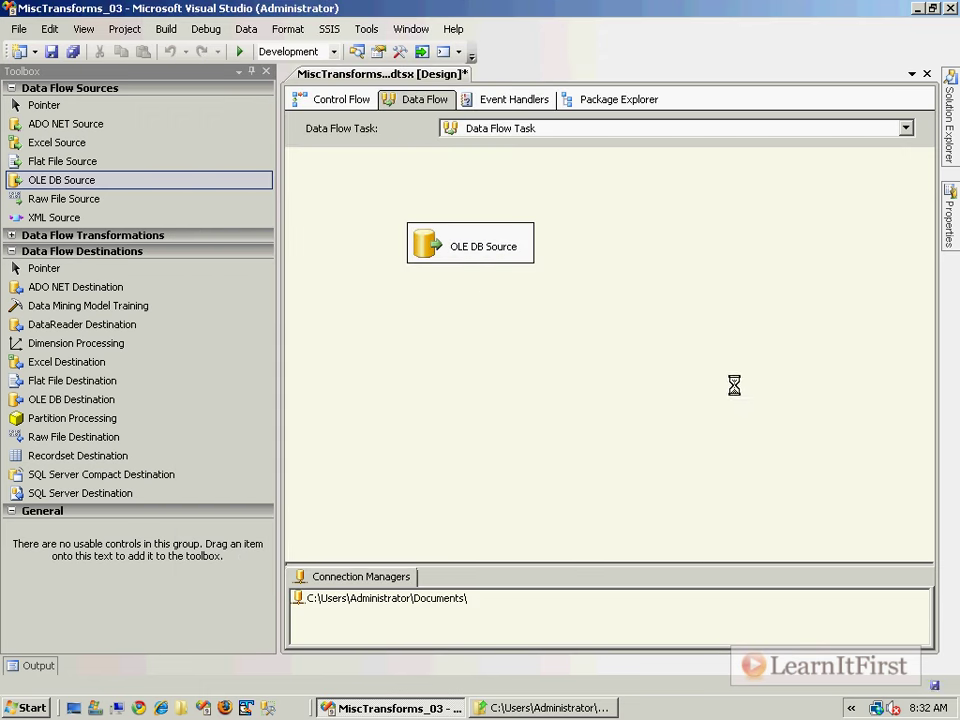
key("ctrl+s")
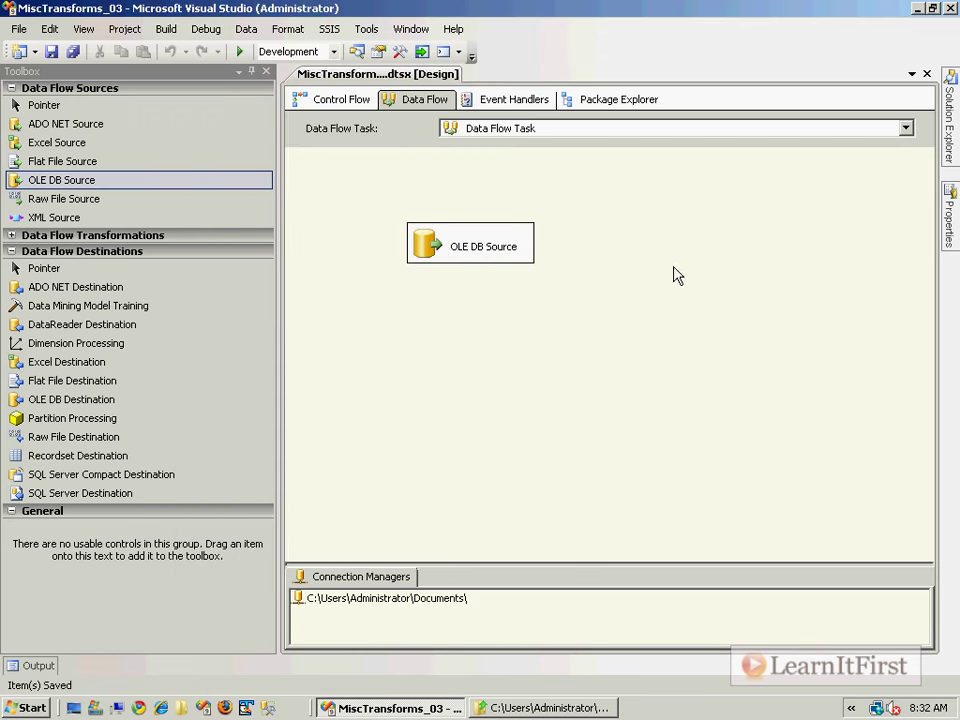
right_click(434, 258)
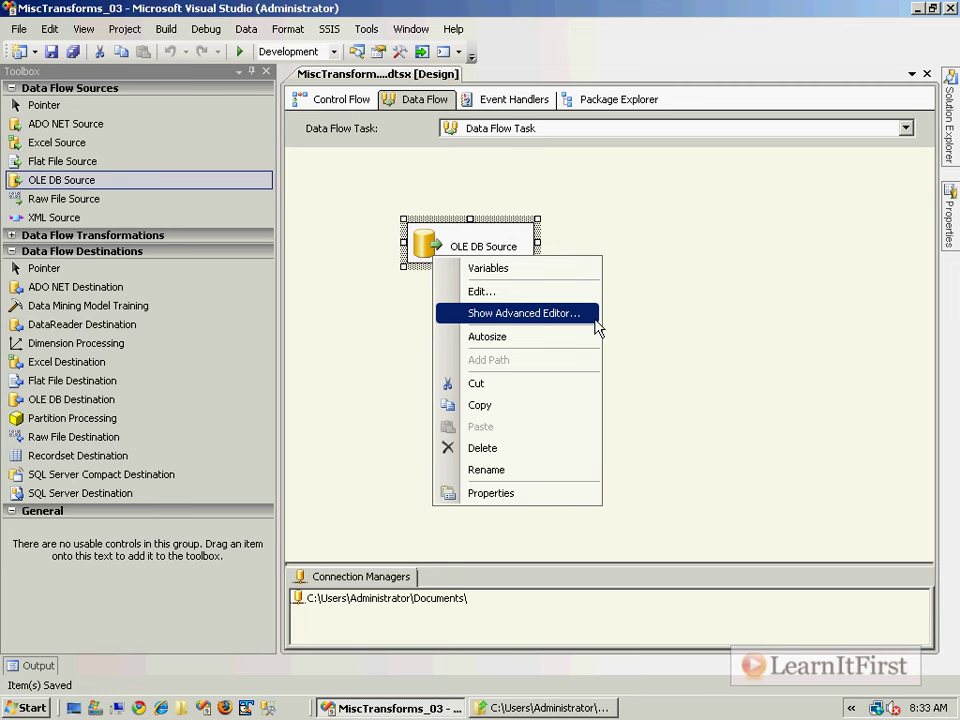
left_click(489, 257)
right_click(490, 258)
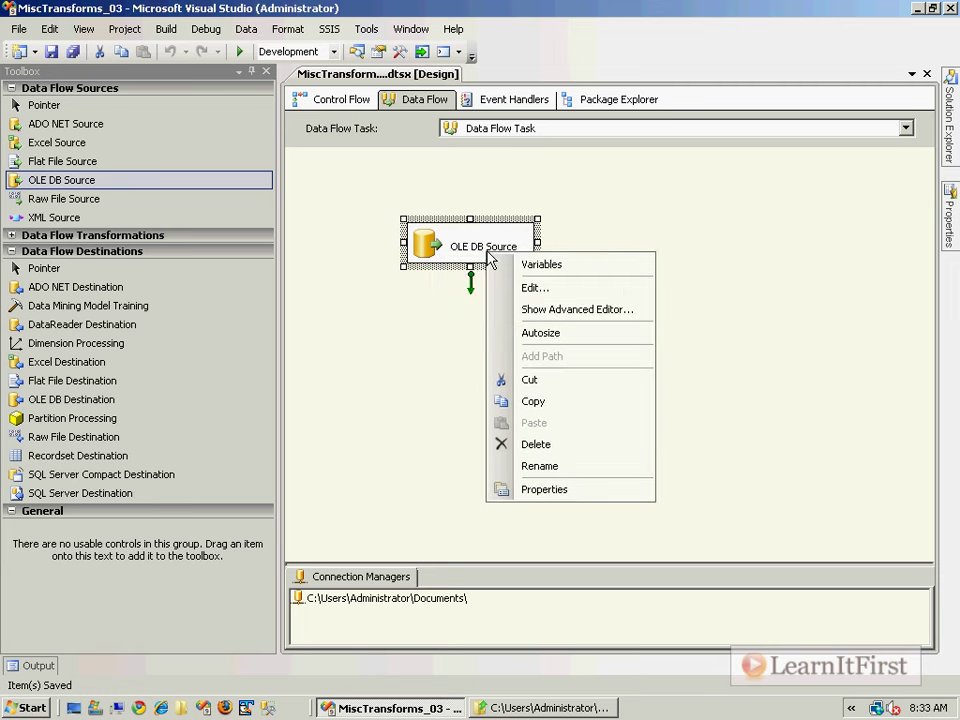
type("m")
type("MS Acce")
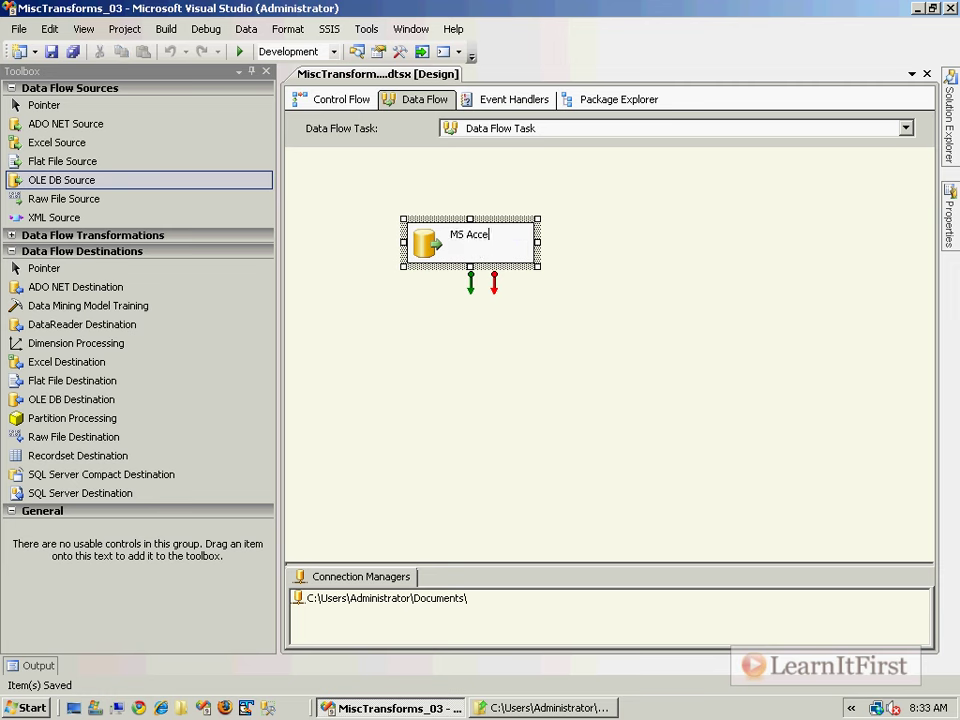
type("ss")
key("Return")
- Examine the data type of the ID output column in the Advanced Editor for the MS Access source
right_click(505, 250)
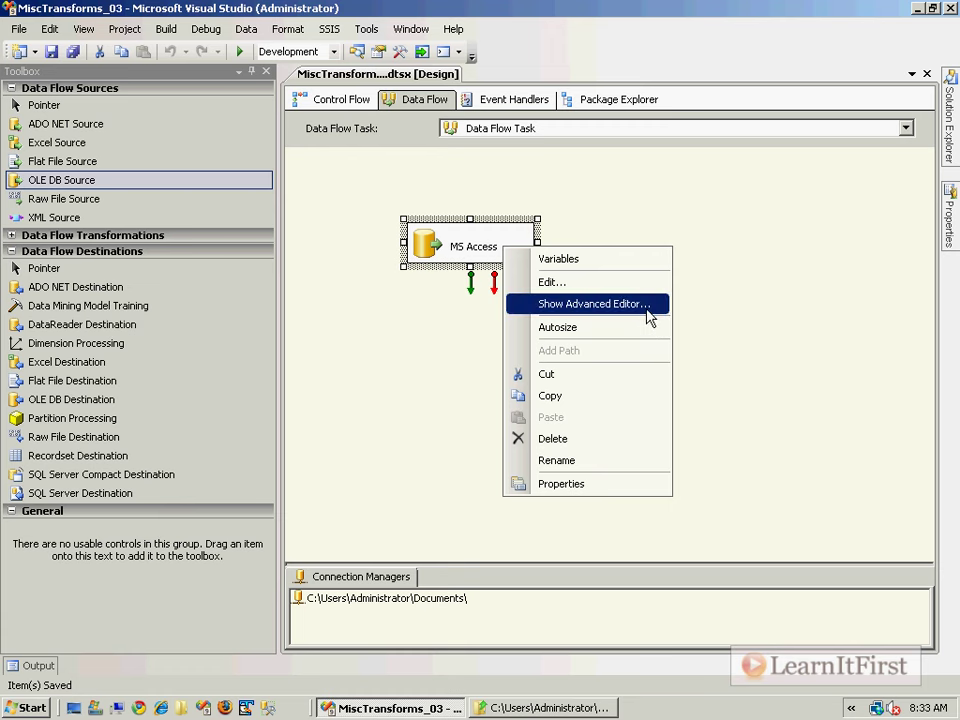
left_click(648, 305)
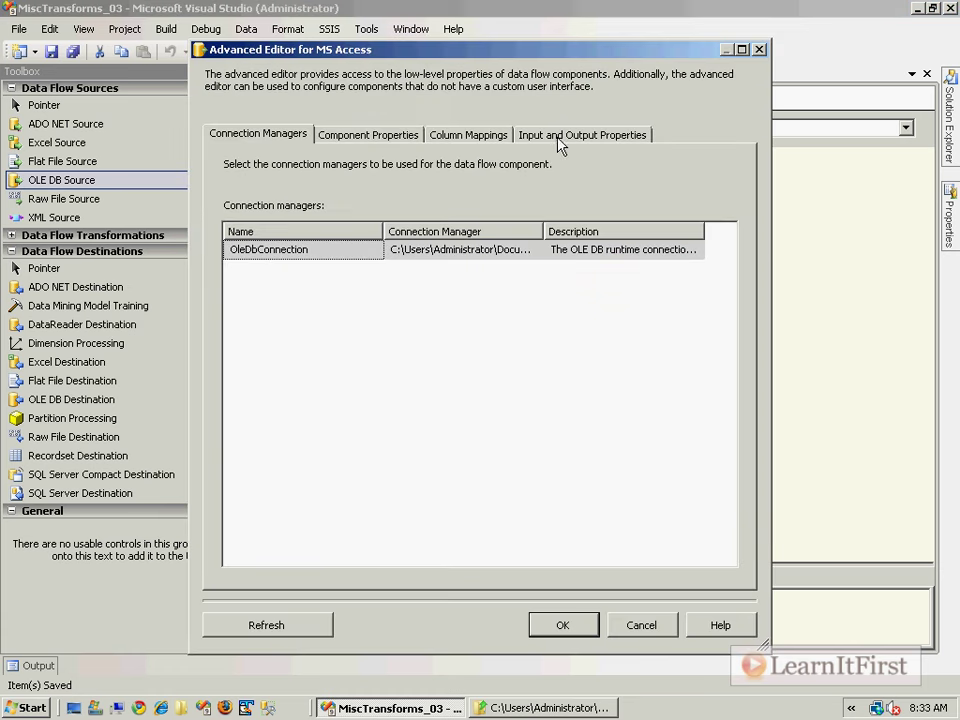
left_click(559, 138)
left_click(234, 226)
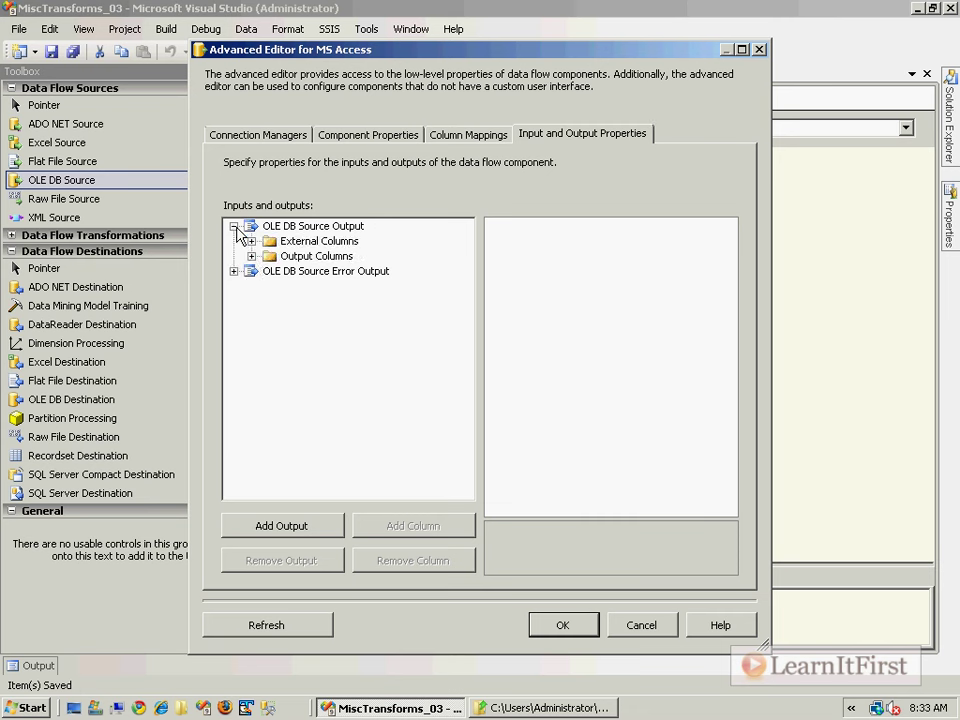
left_click(252, 256)
left_click(304, 242)
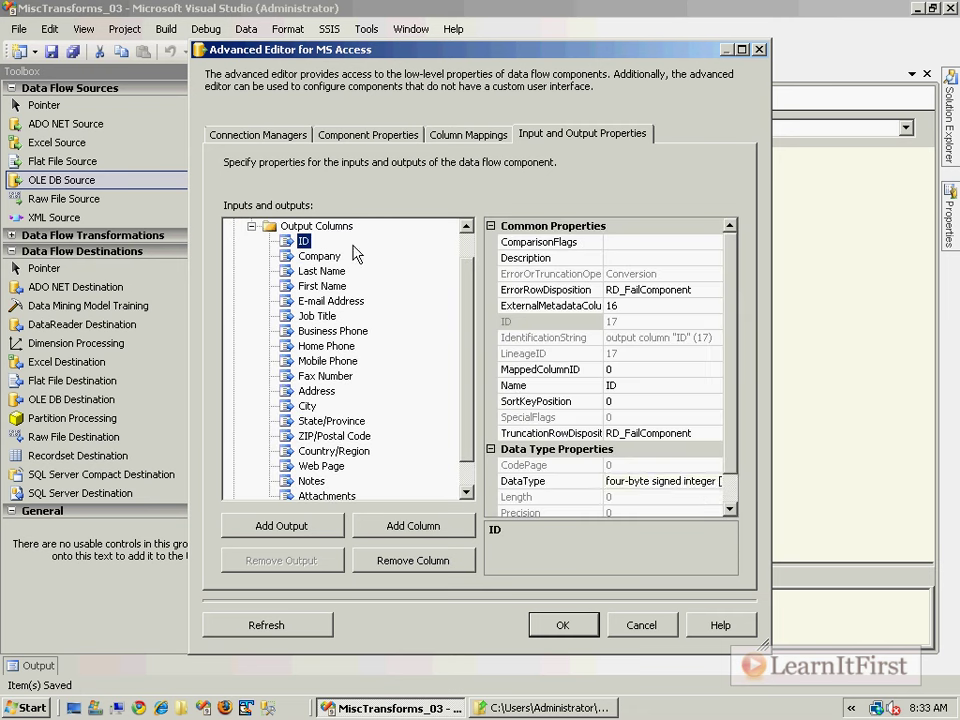
left_click_drag(766, 649, 919, 641)
left_click_drag(420, 45, 309, 32)
left_click(754, 470)
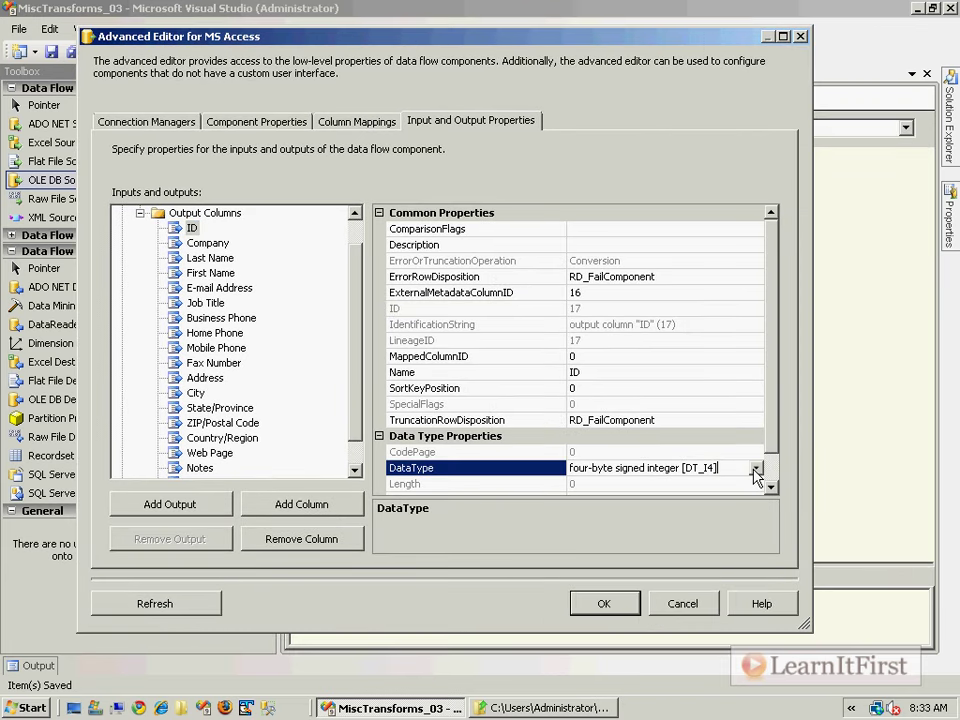
left_click(740, 468)
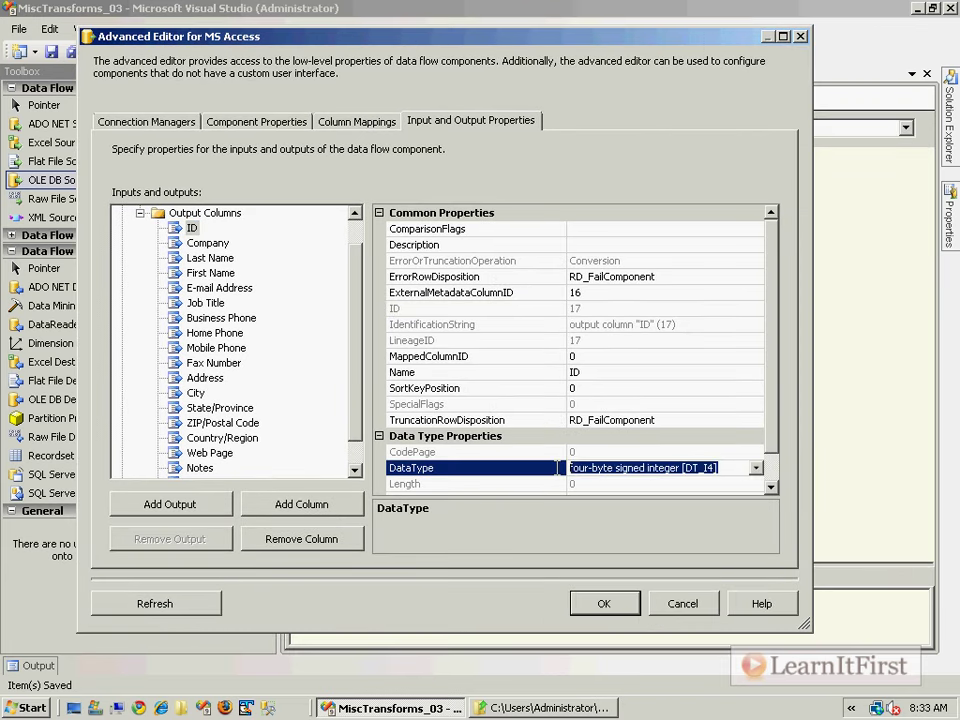
- Examine the Company output column's data type options and length, accept the advanced settings and save the package
left_click(198, 243)
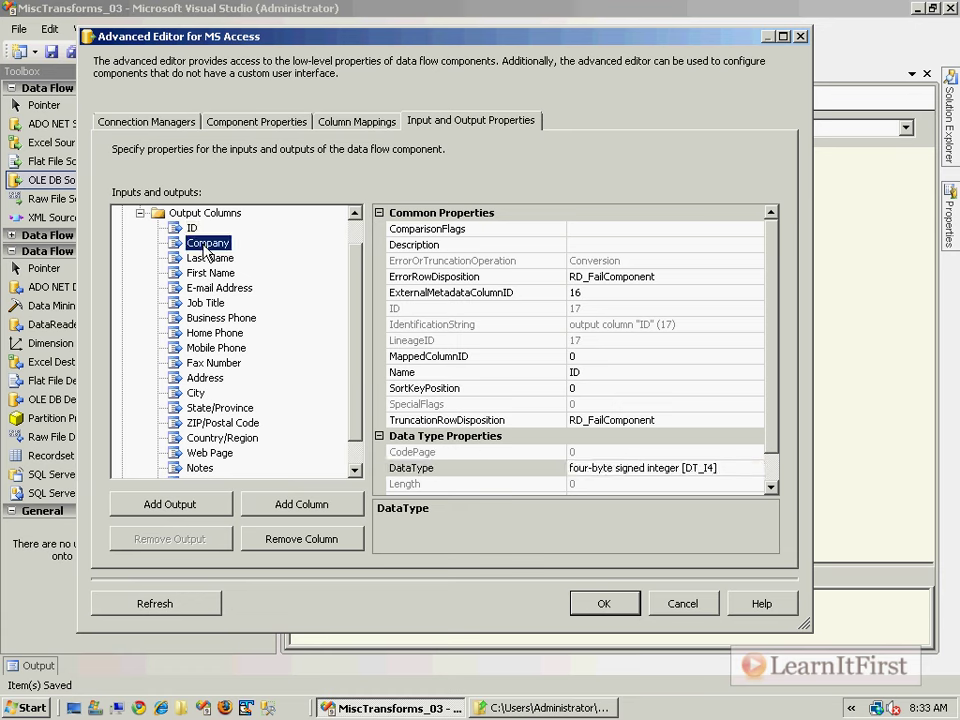
left_click(712, 468)
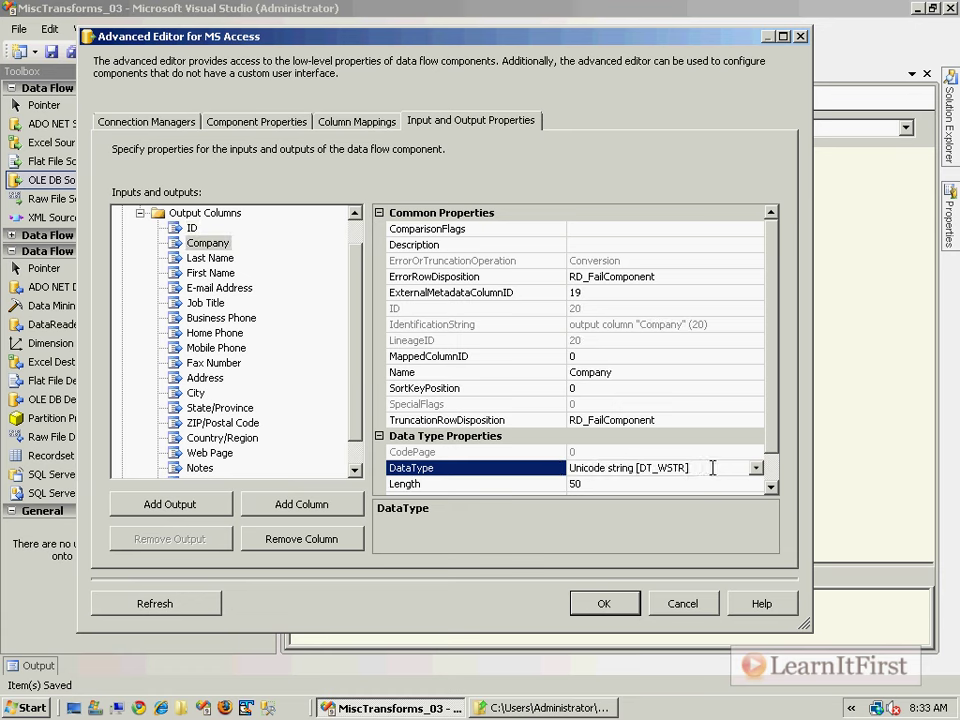
left_click(755, 468)
scroll(724, 655, "up", 1)
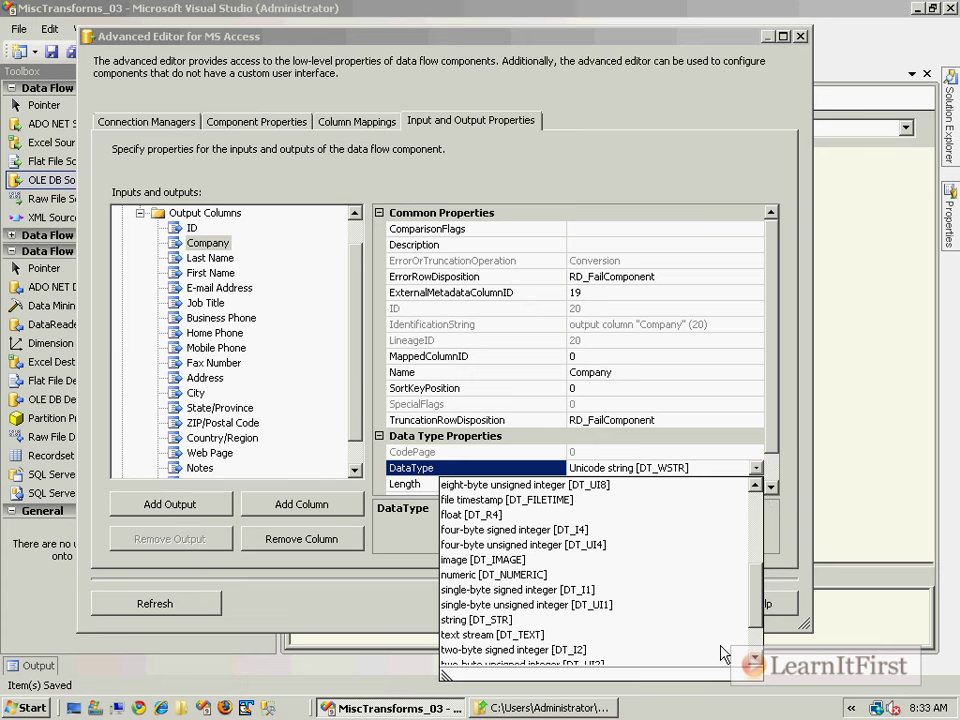
scroll(724, 655, "down", 2)
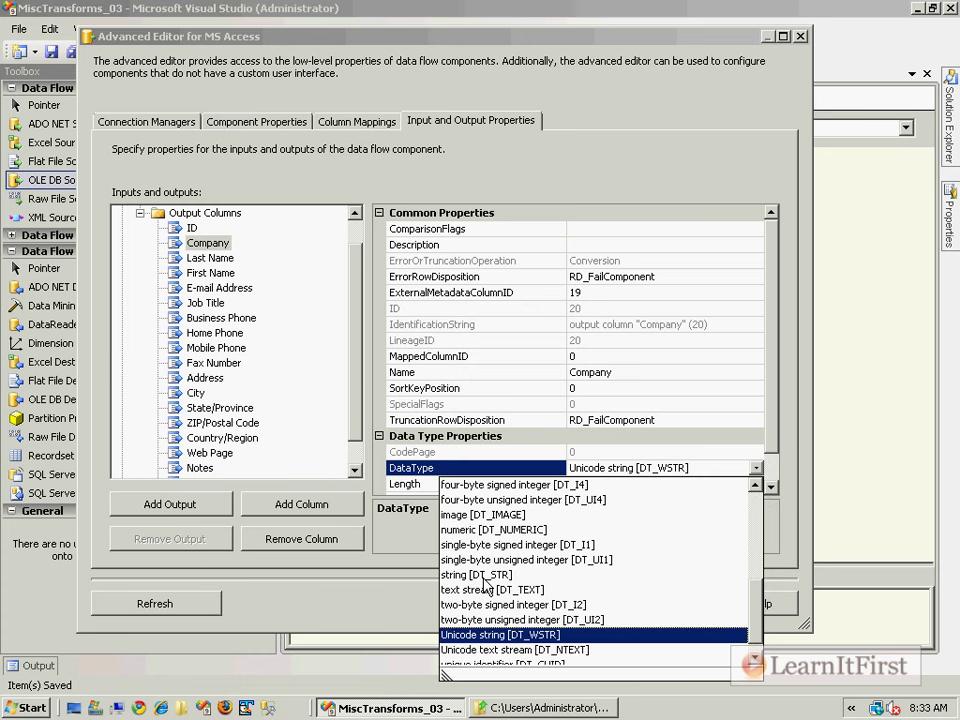
left_click(772, 380)
scroll(776, 381, "down", 1)
left_click(447, 452)
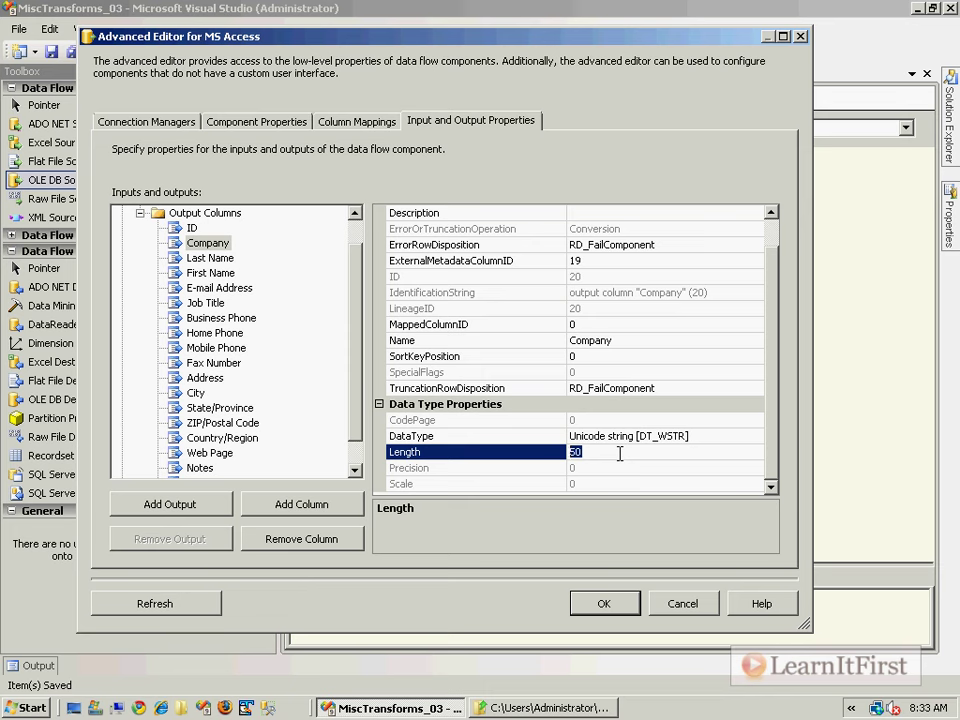
left_click(608, 606)
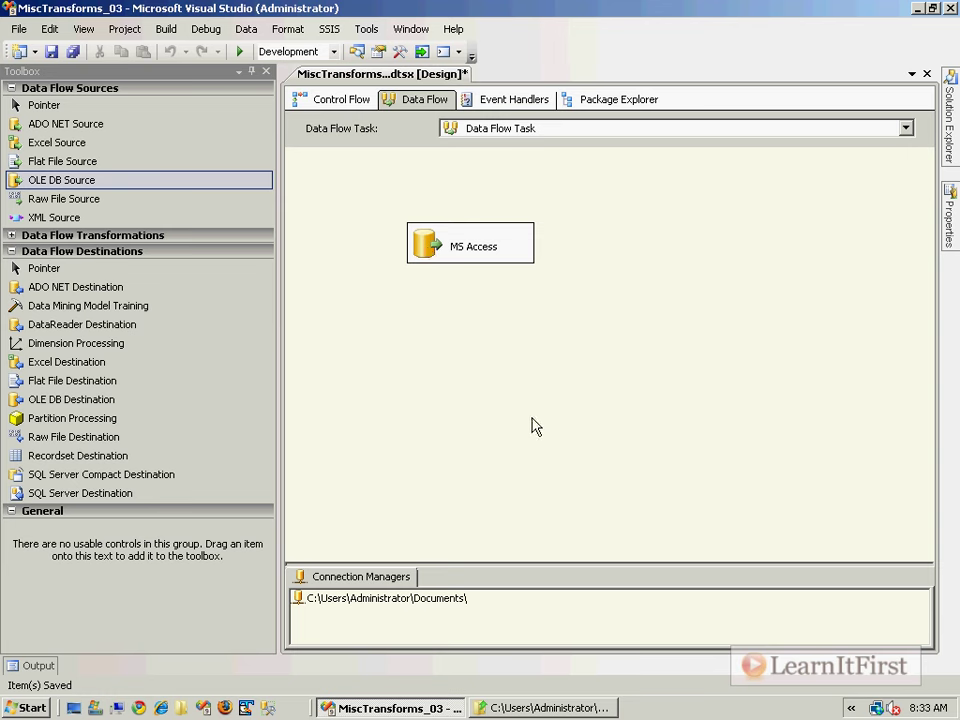
key("ctrl+s")
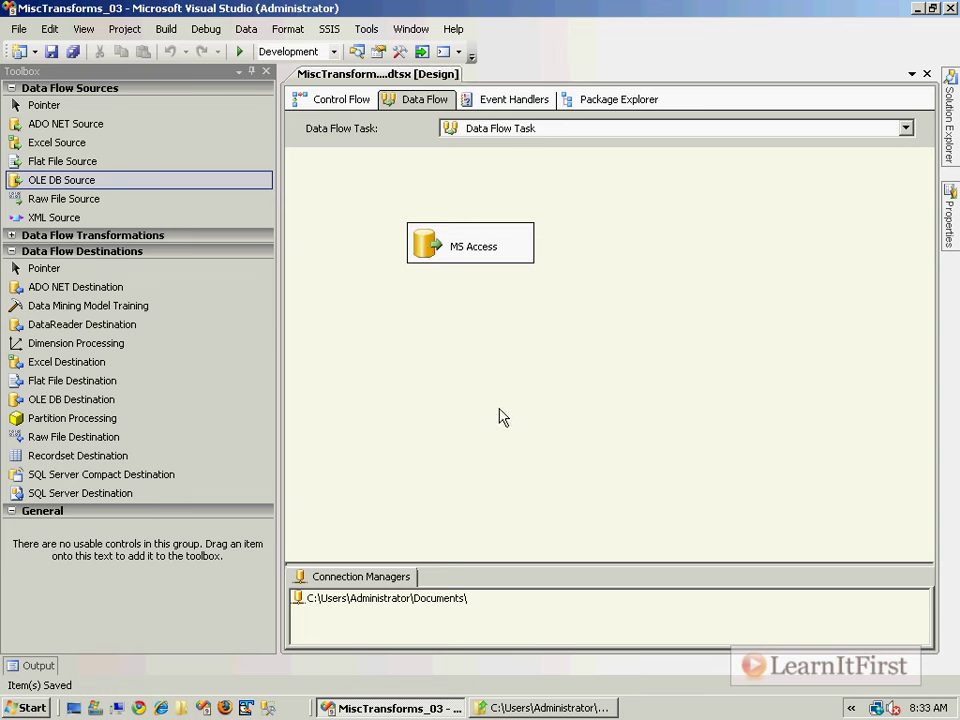
- Add a Character Map transformation below the MS Access source and connect the source's output to it
left_click(75, 90)
left_click(75, 90)
left_click(72, 118)
left_click(72, 103)
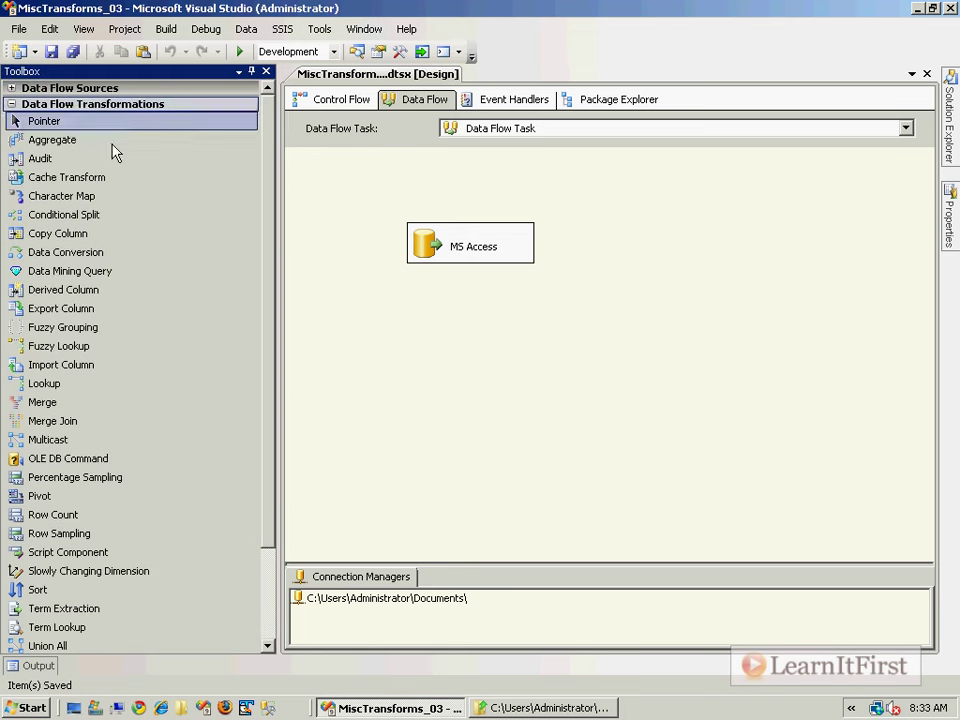
left_click_drag(86, 196, 430, 326)
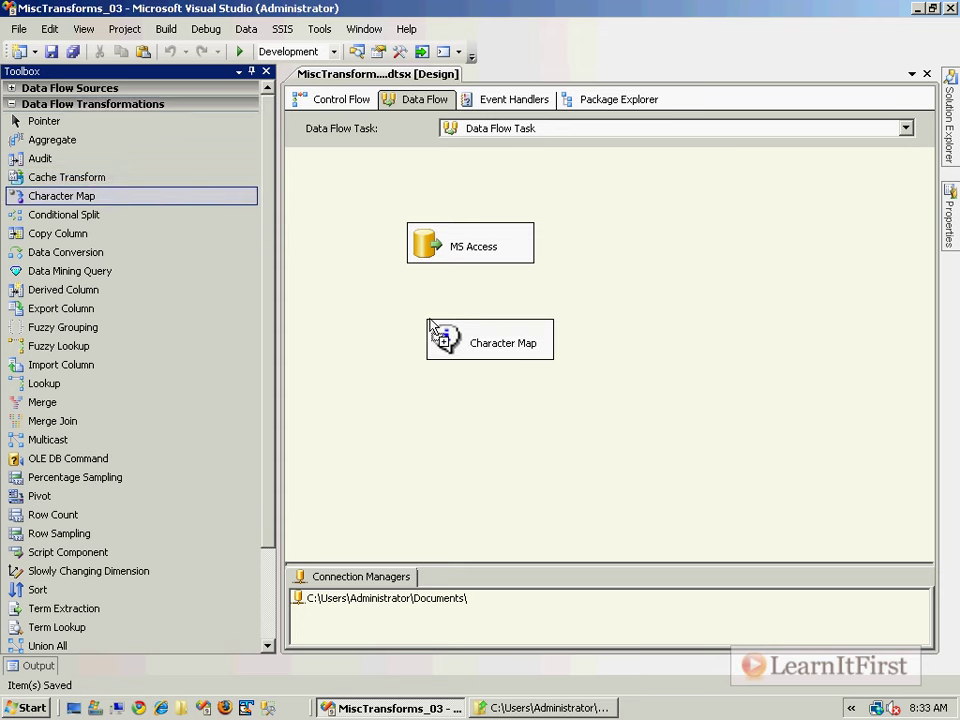
left_click(521, 268)
left_click_drag(474, 285, 466, 343)
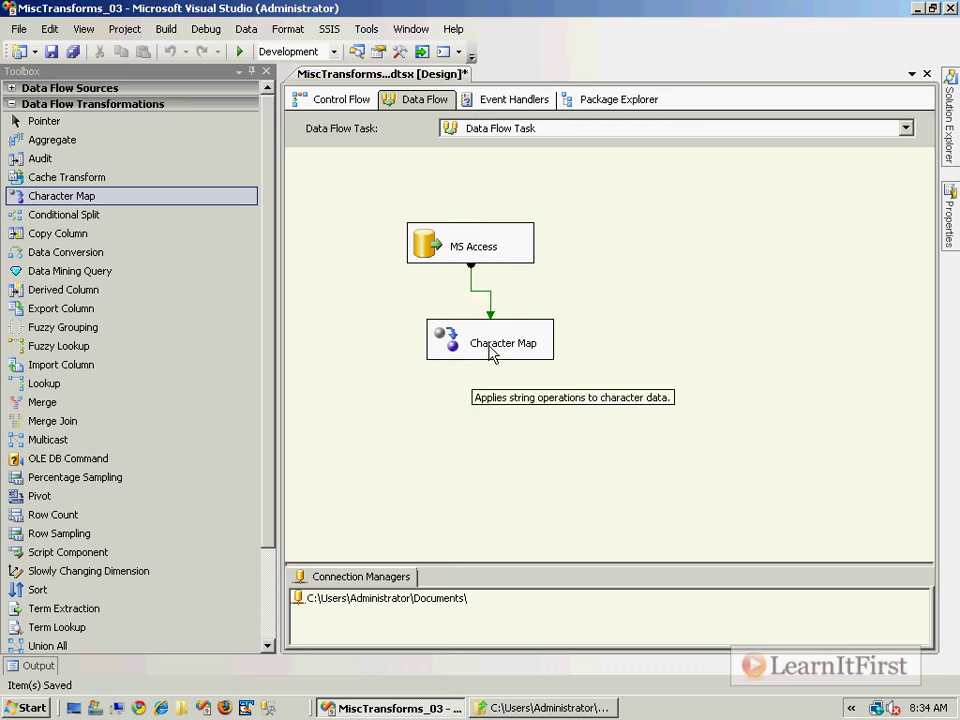
- Map the Company input column to a new column in the Character Map transformation and list the available operations
double_click(446, 356)
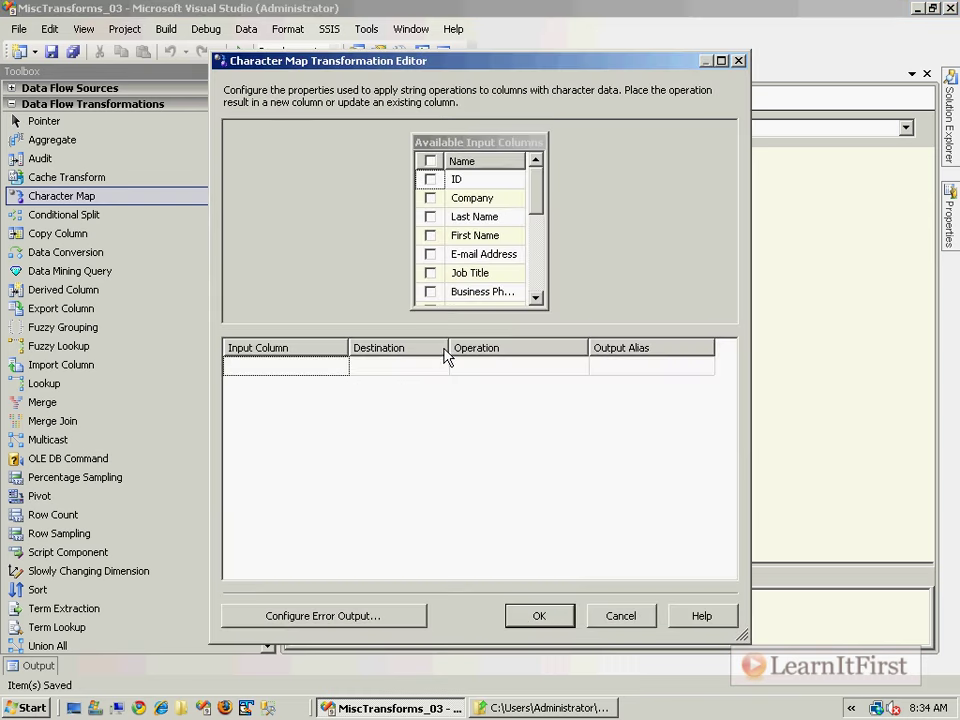
left_click(481, 206)
left_click(430, 199)
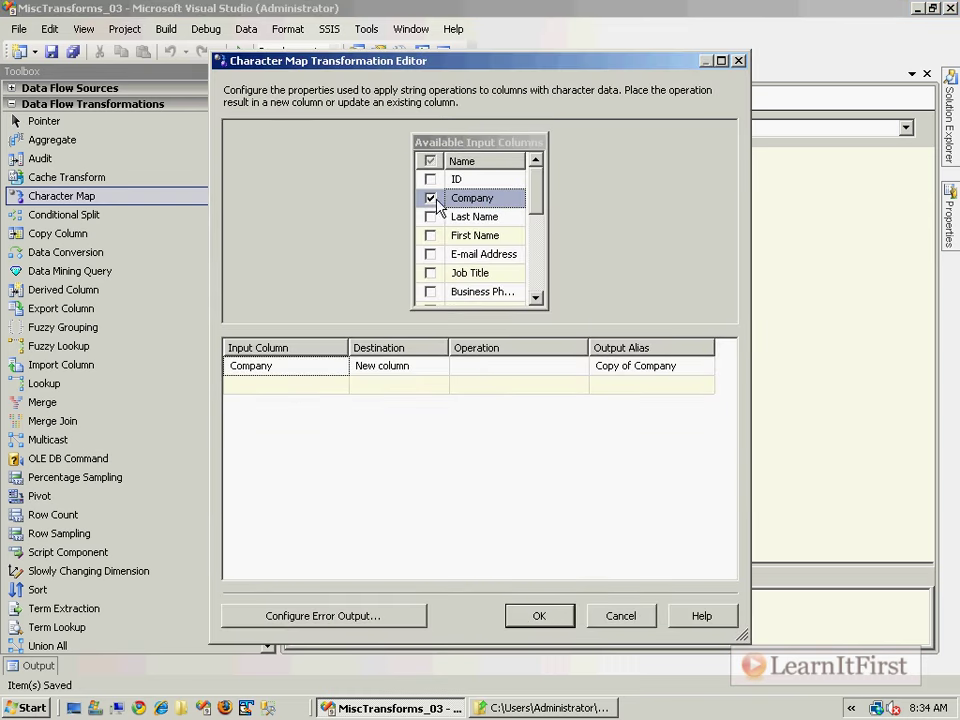
left_click(445, 369)
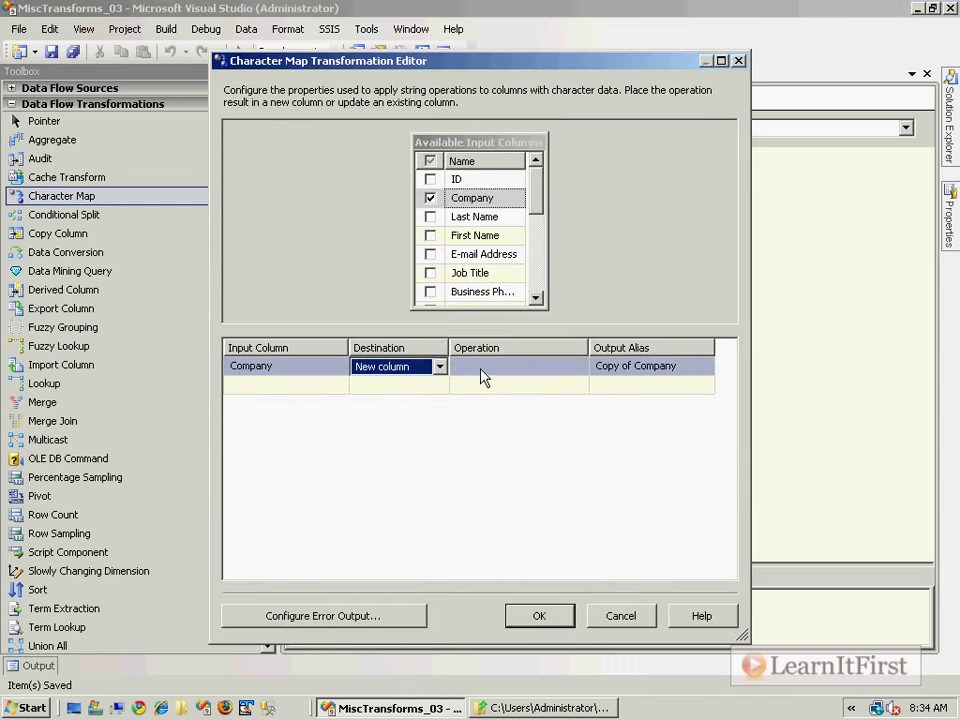
left_click(438, 367)
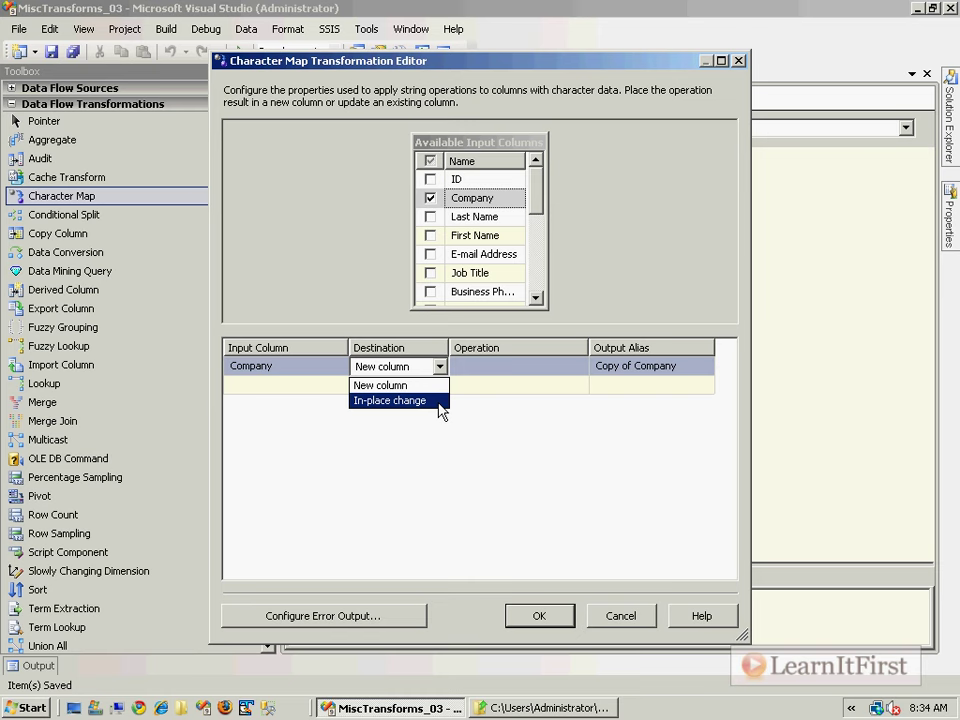
left_click(410, 385)
left_click(558, 370)
left_click(578, 367)
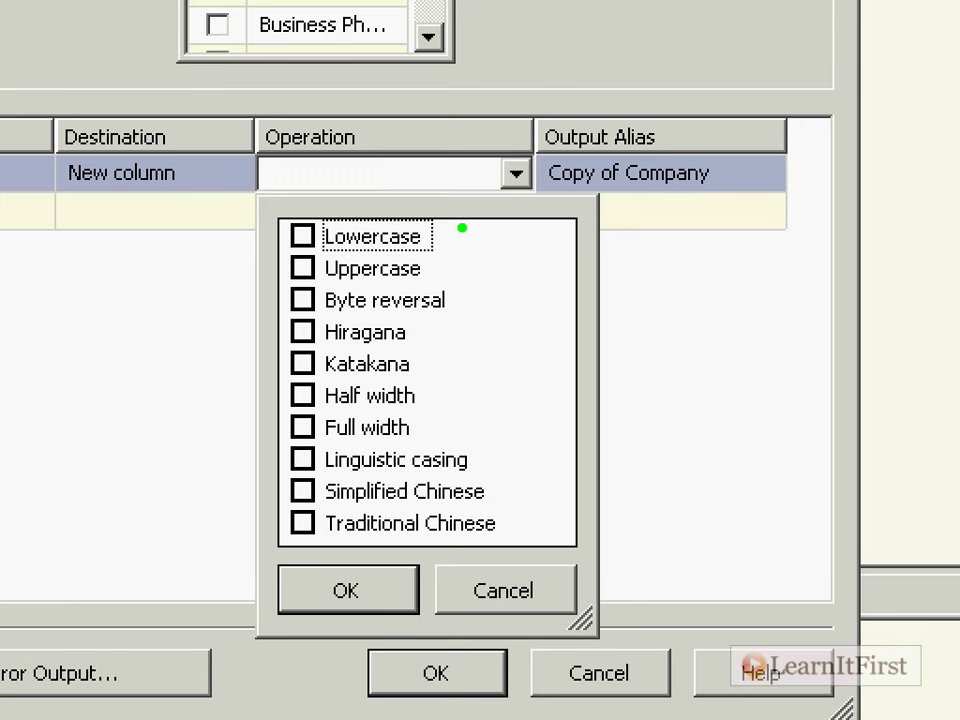
mouse_move(462, 228)
left_mouse_down()
mouse_move(499, 251)
mouse_move(431, 277)
mouse_move(520, 313)
left_mouse_up()
left_click(471, 307)
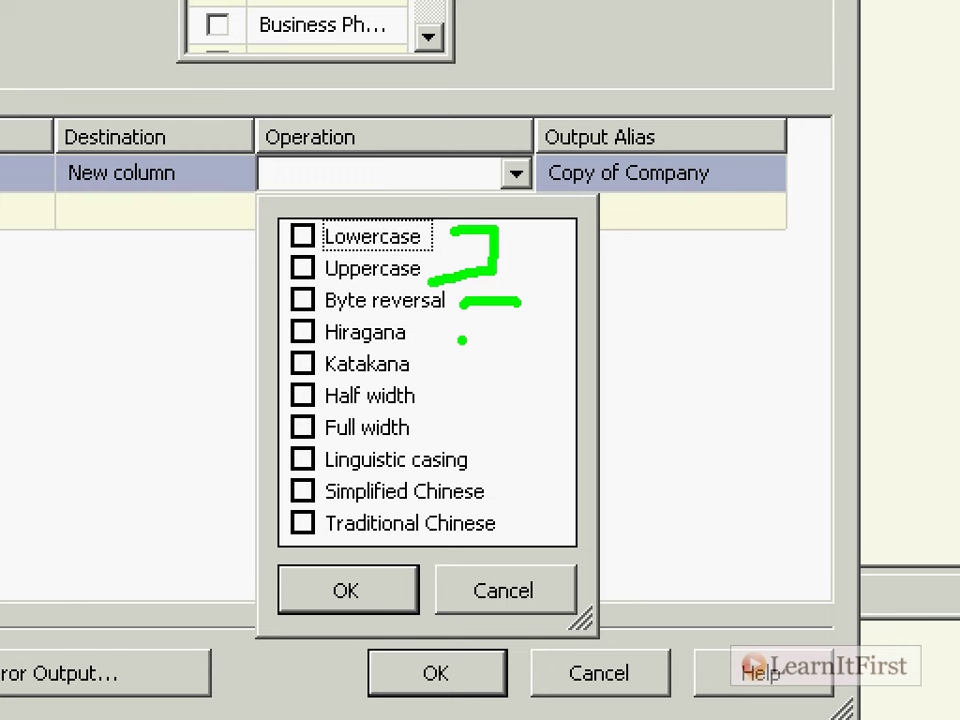
mouse_move(462, 332)
left_mouse_down()
mouse_move(643, 476)
mouse_move(570, 557)
left_mouse_up()
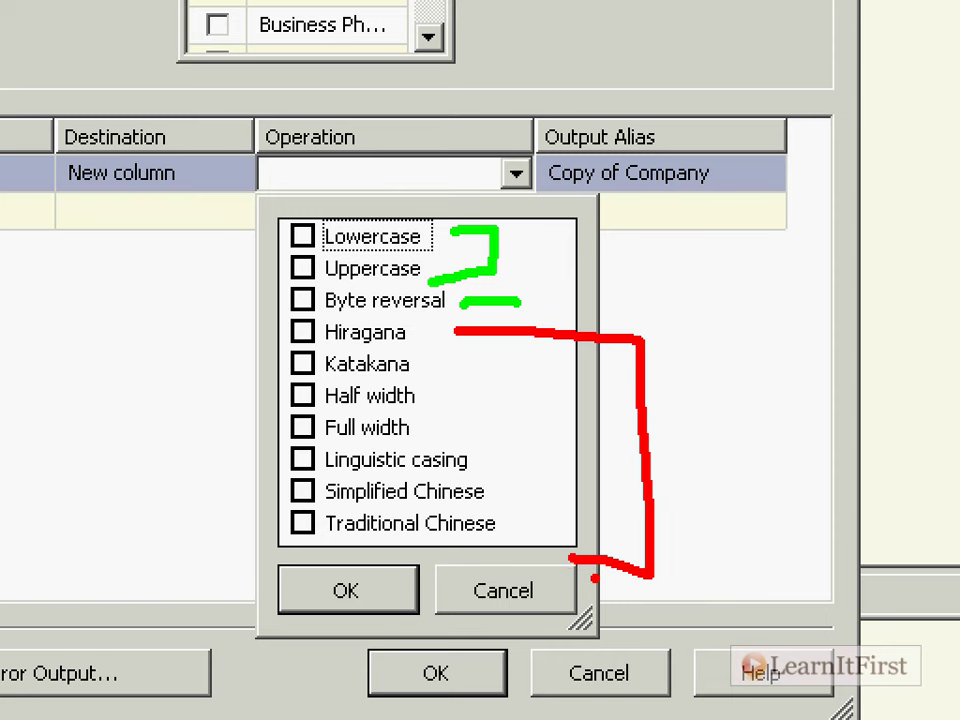
key("ctrl+z")
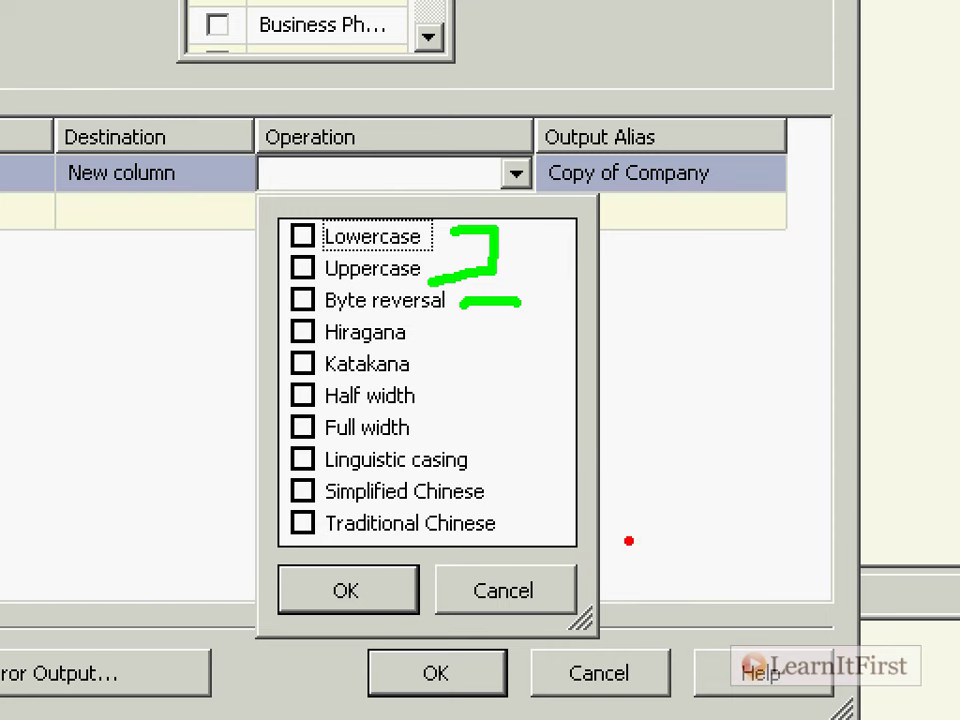
key("Escape")
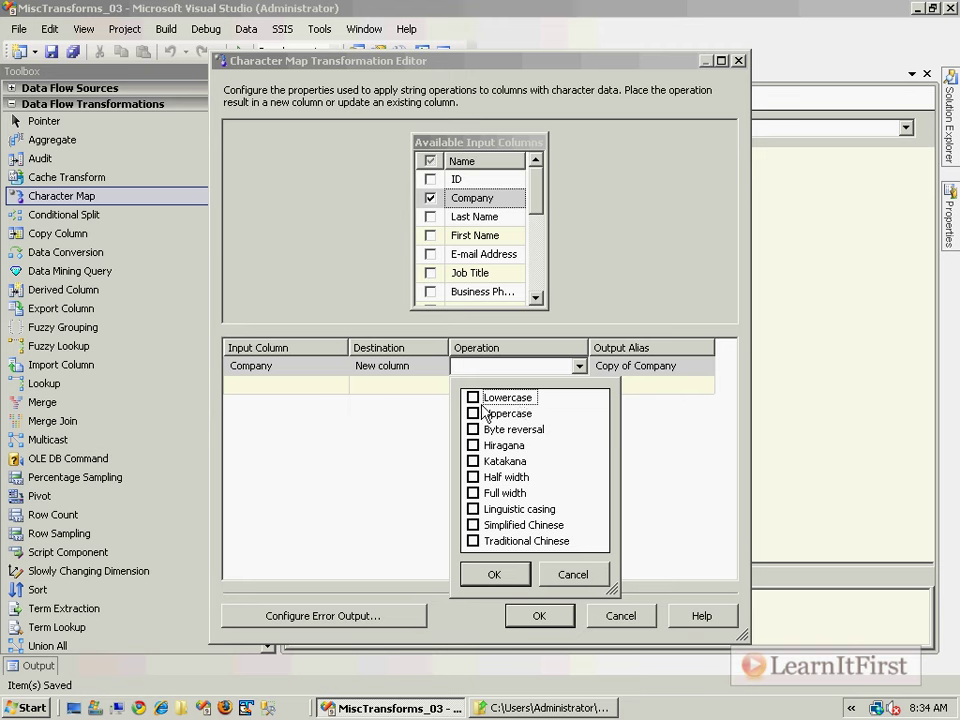
- Set the Company mapping's operation to Uppercase and its output alias to Company_Upper
left_click(473, 413)
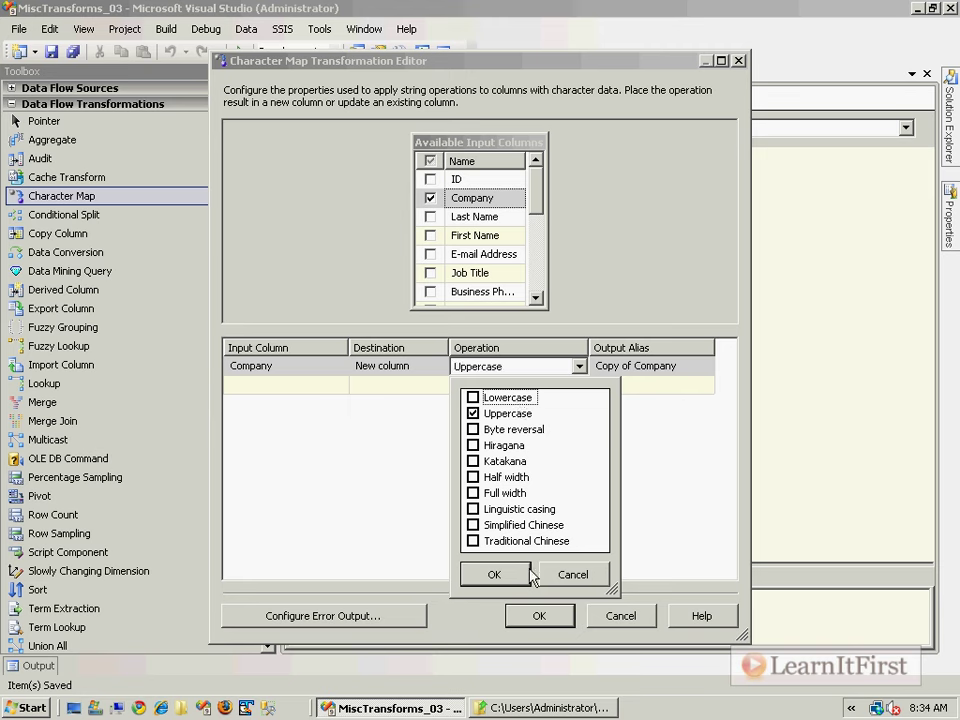
left_click(494, 574)
left_click(669, 369)
left_click(414, 371)
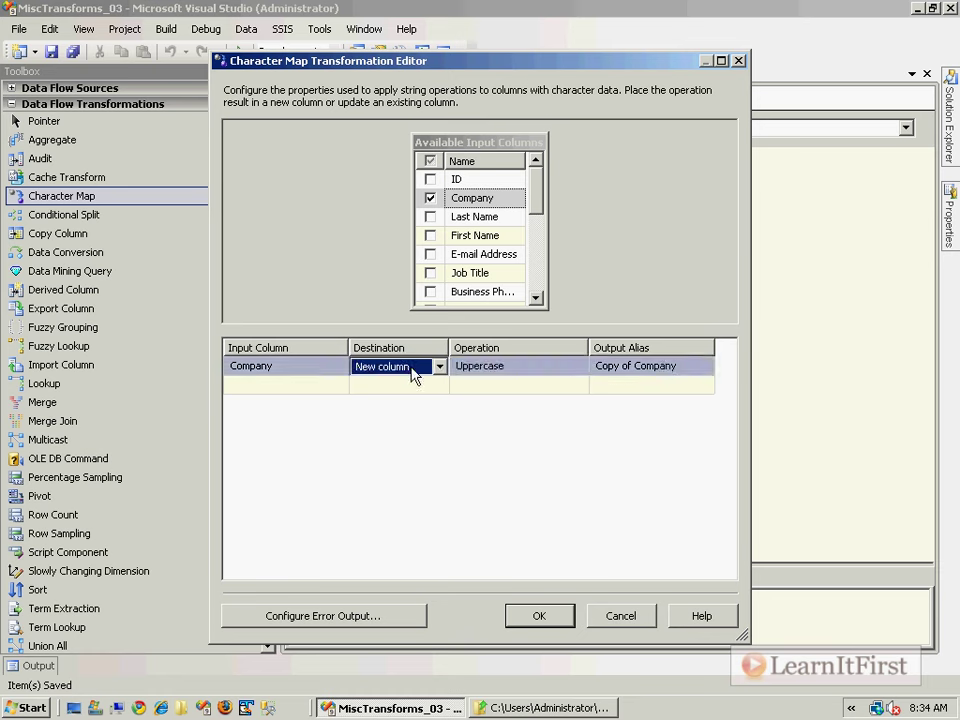
left_click(641, 372)
left_click_drag(681, 365, 465, 379)
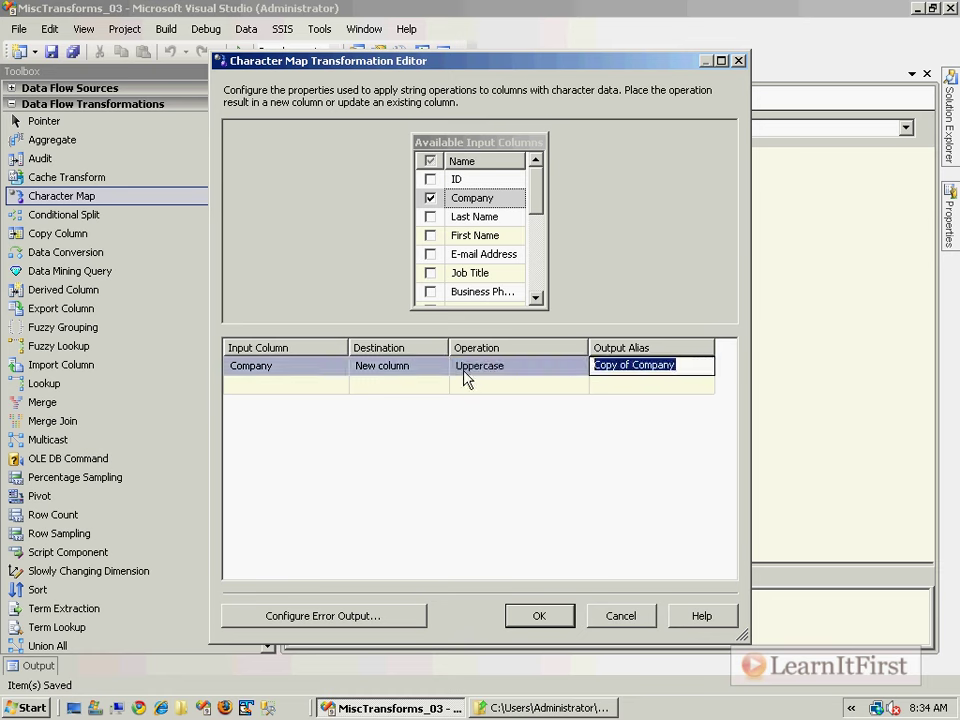
type("Company_Upper")
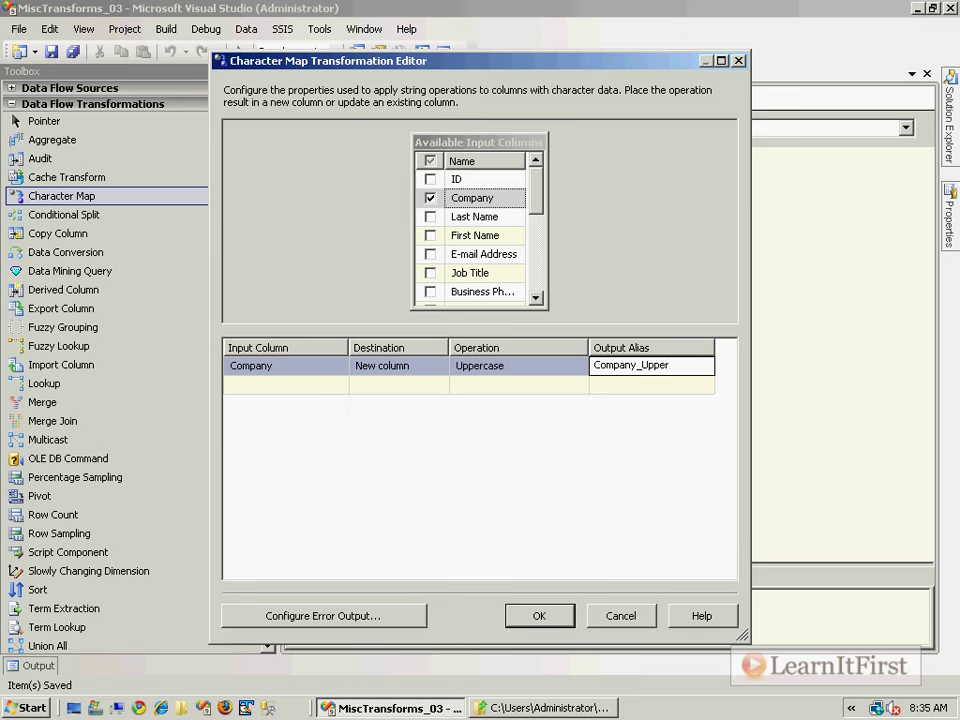
left_click(308, 386)
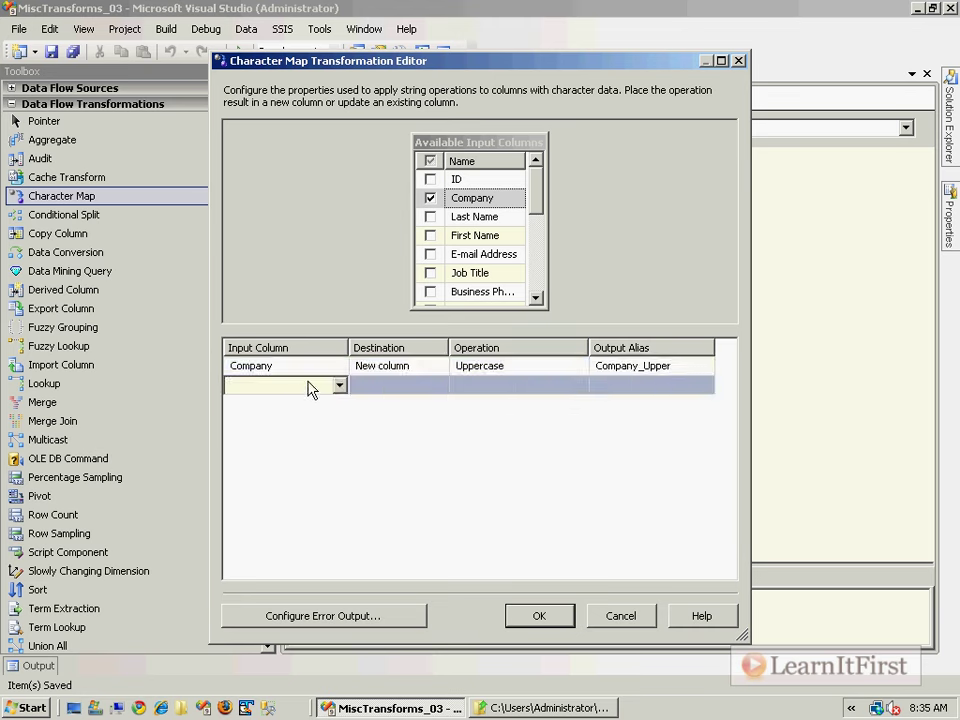
- Map the Last Name column as an in-place change with the Lowercase operation
left_click(430, 216)
left_click(372, 389)
left_click(407, 389)
left_click(440, 430)
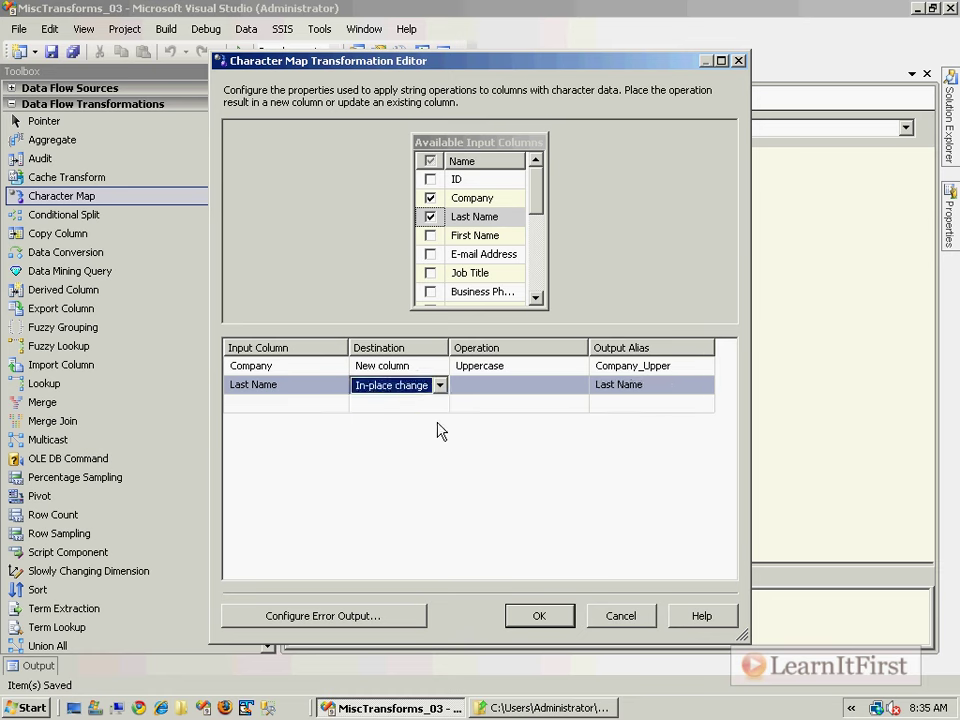
left_click(536, 388)
left_click(540, 390)
left_click(473, 417)
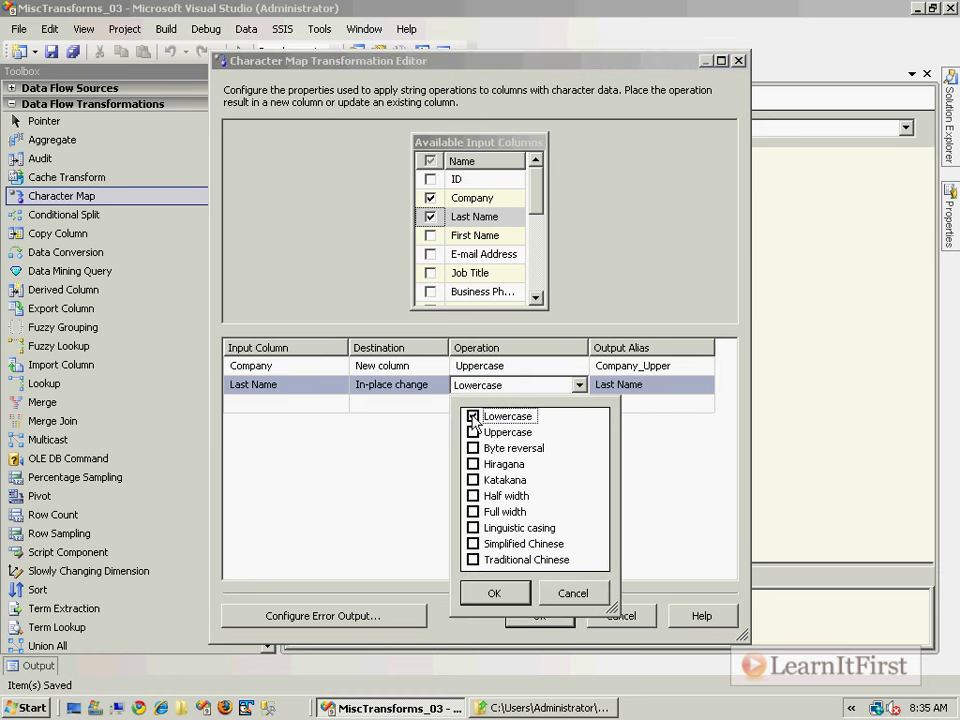
left_click(498, 594)
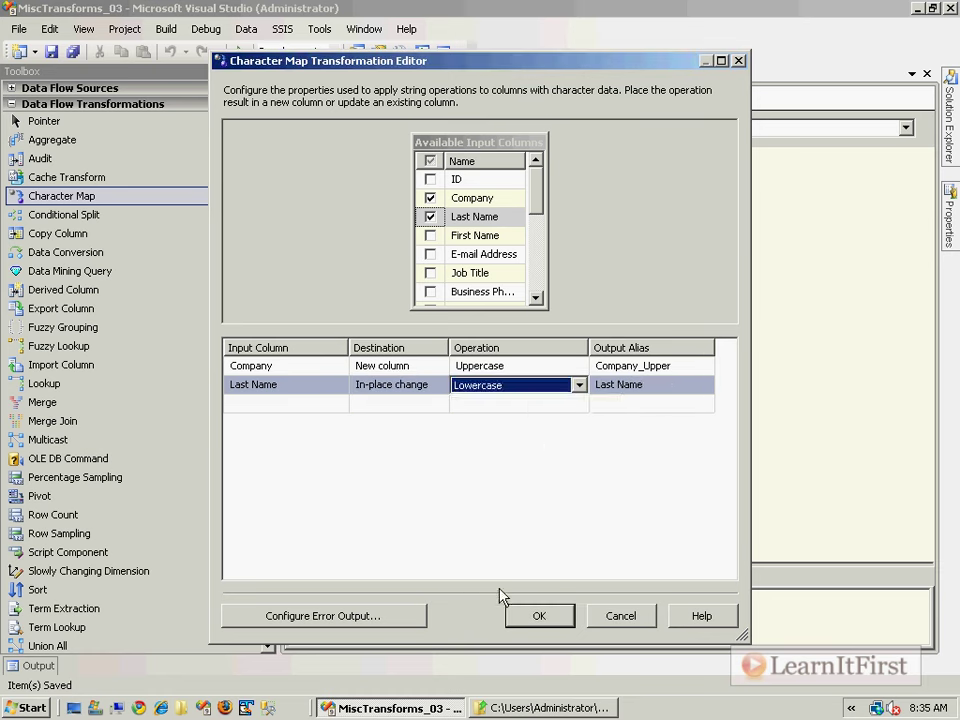
left_click(652, 388)
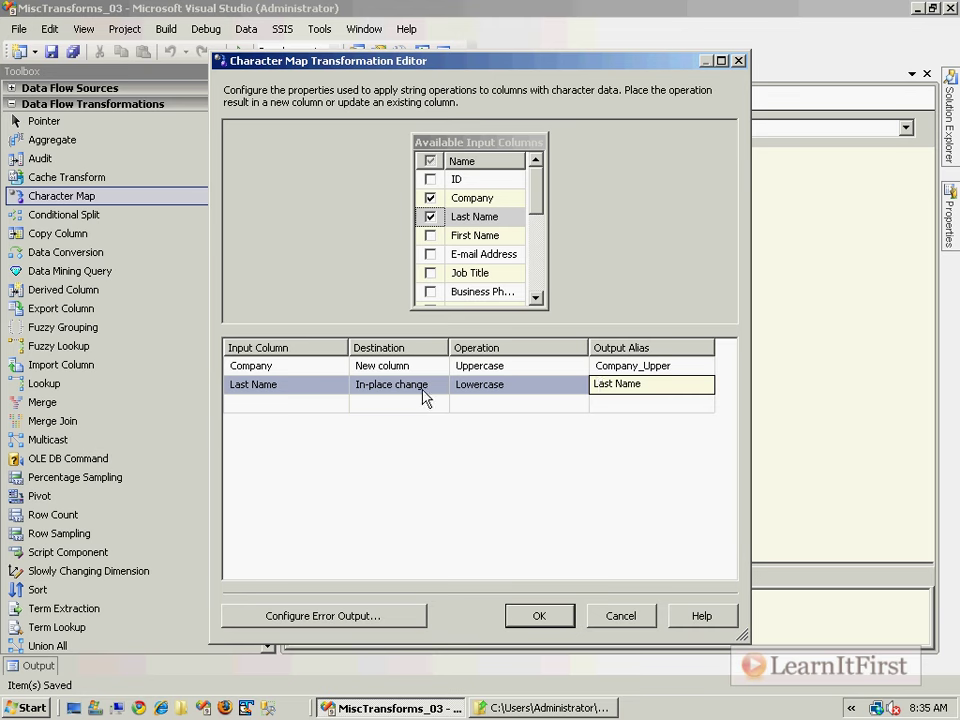
- Map the First Name column as an in-place change with the Byte reversal operation
left_click(302, 408)
left_click(340, 405)
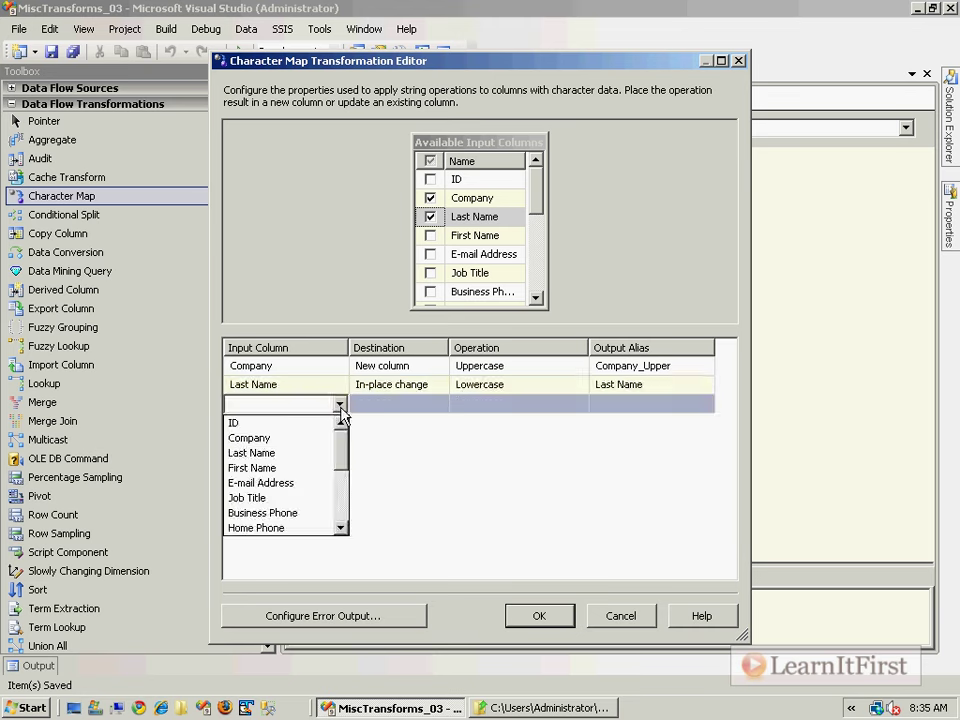
left_click(302, 468)
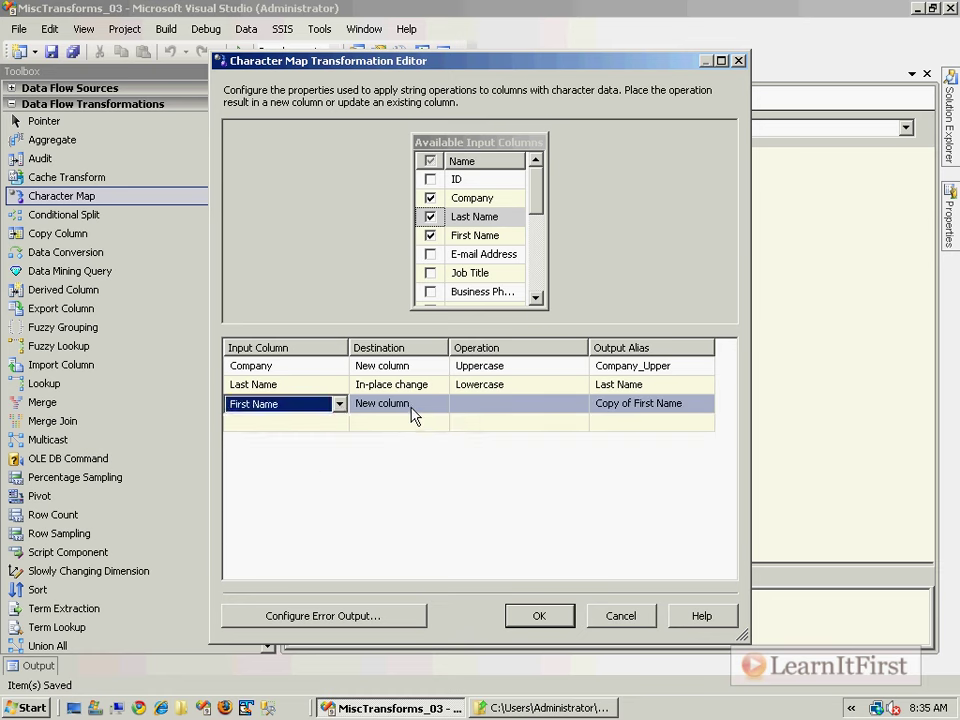
left_click(414, 414)
left_click(439, 403)
left_click(402, 438)
left_click(527, 412)
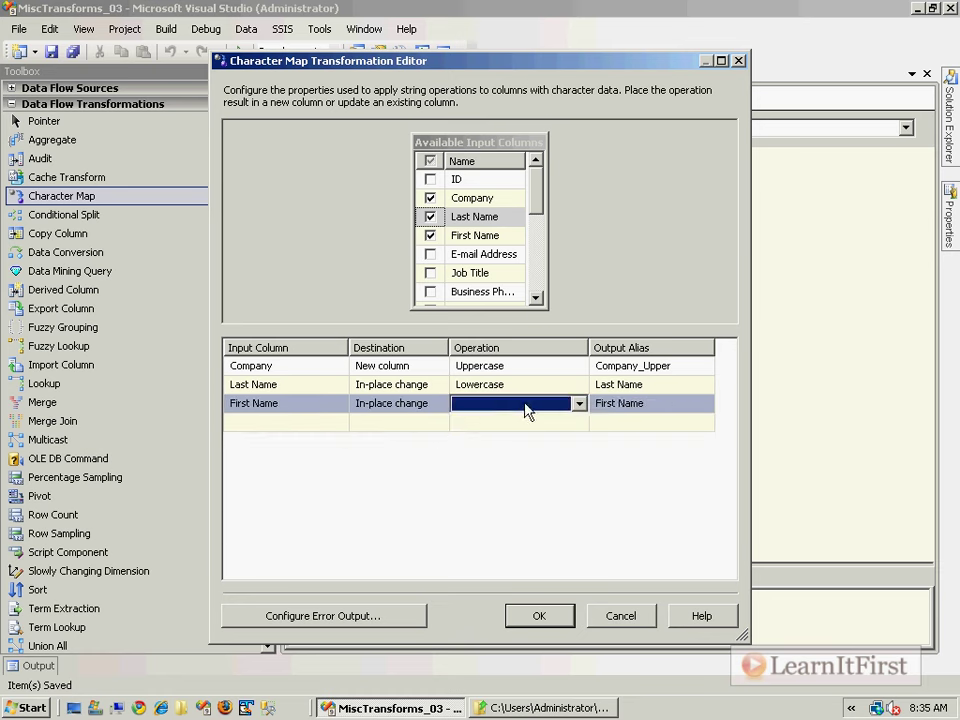
left_click(525, 405)
left_click(472, 466)
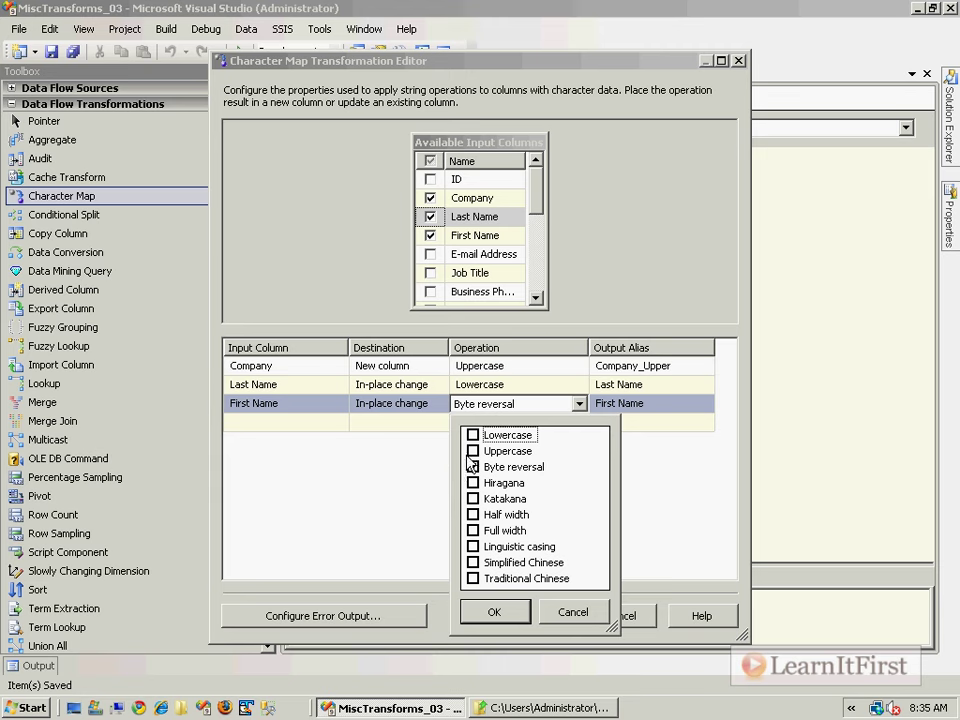
left_click(508, 614)
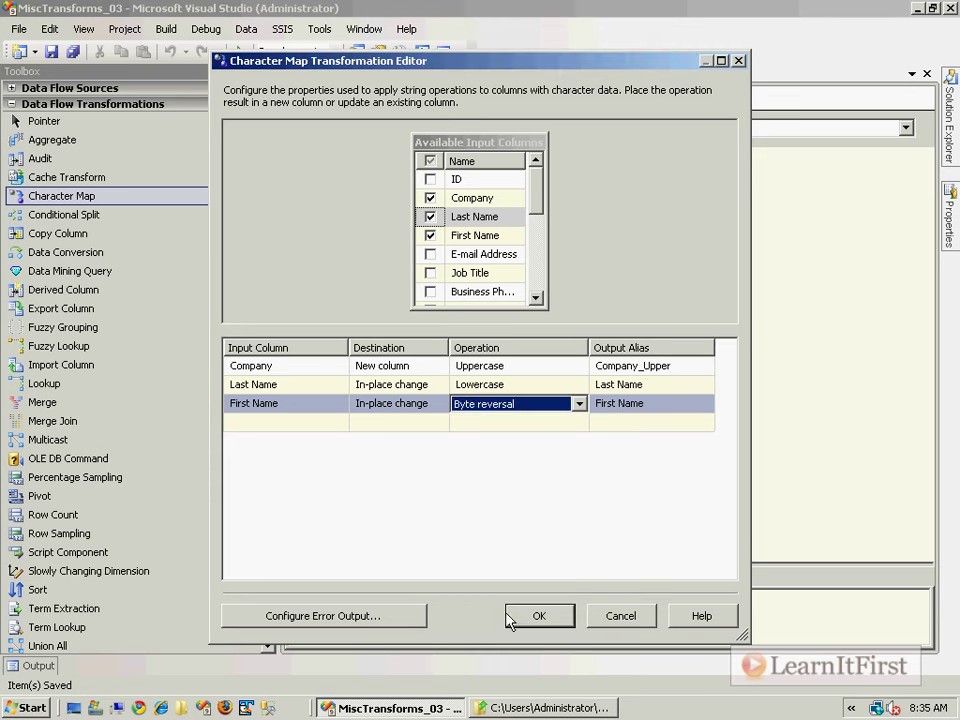
- Set the First Name mapping's output alias to FirstName_ByteReversal and accept the Character Map settings
left_click(648, 423)
left_click(675, 403)
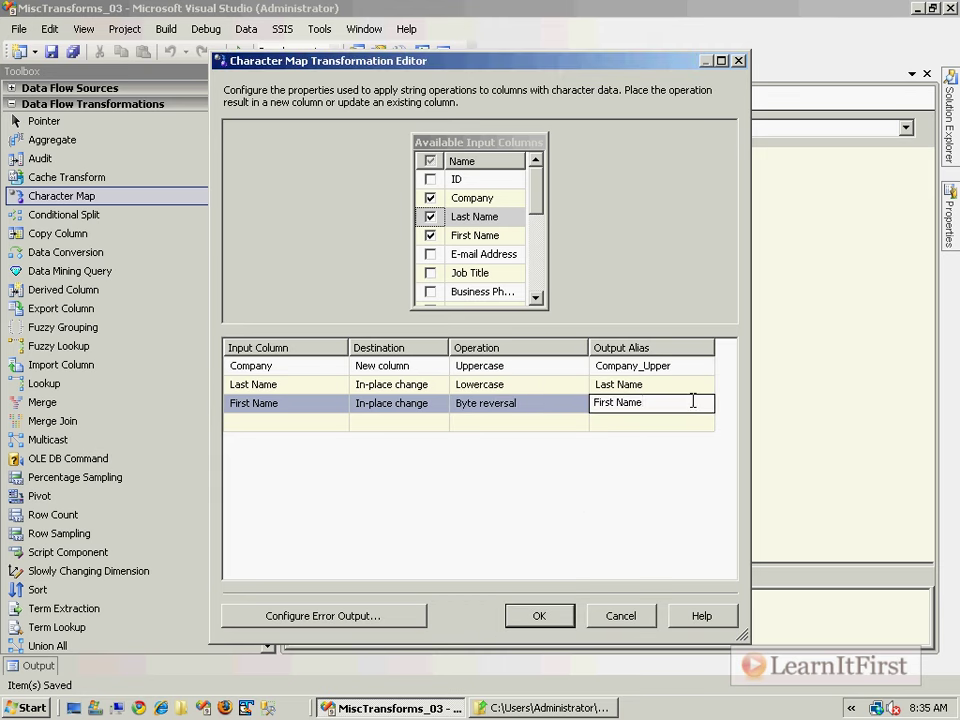
key("shift+Home")
type("FirstName_")
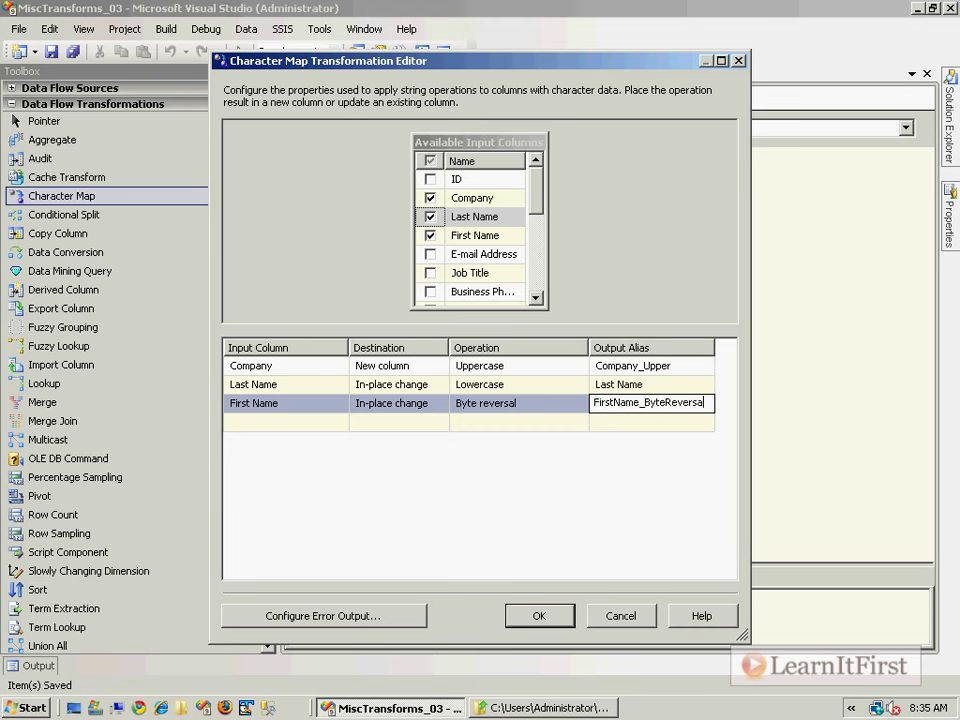
key("Return")
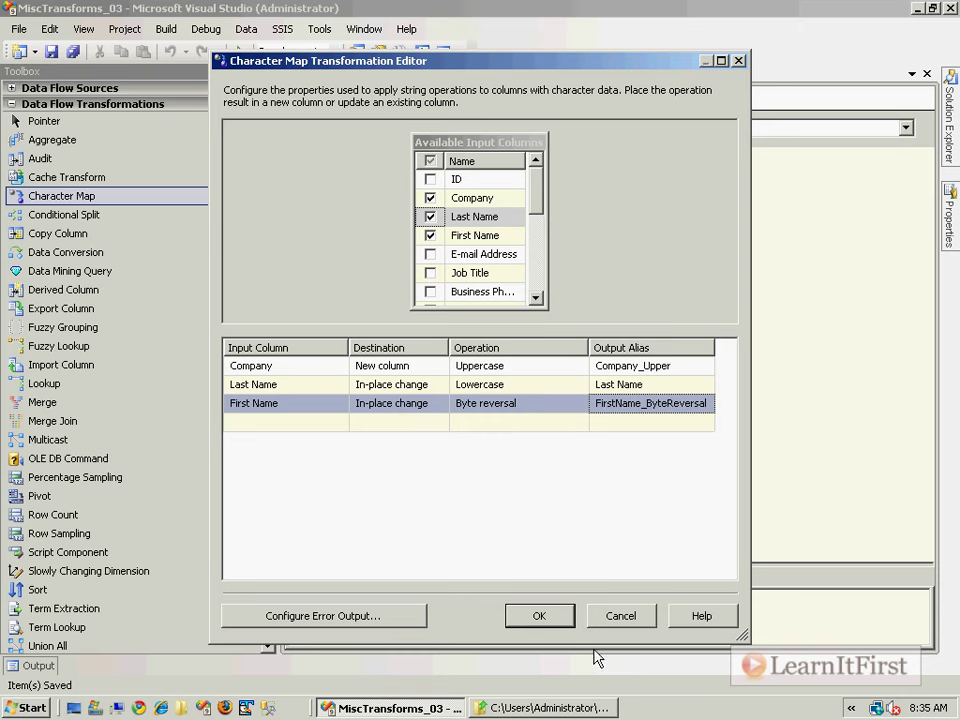
left_click(555, 618)
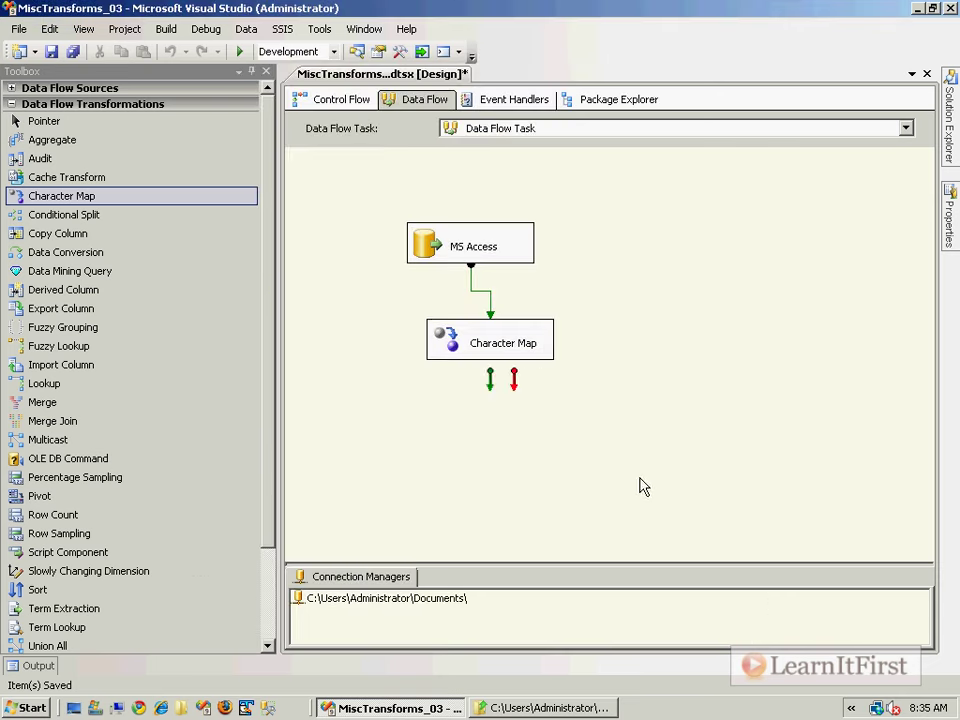
- Add a Flat File Destination below the Character Map and connect the transformation's regular output to it
left_click(12, 103)
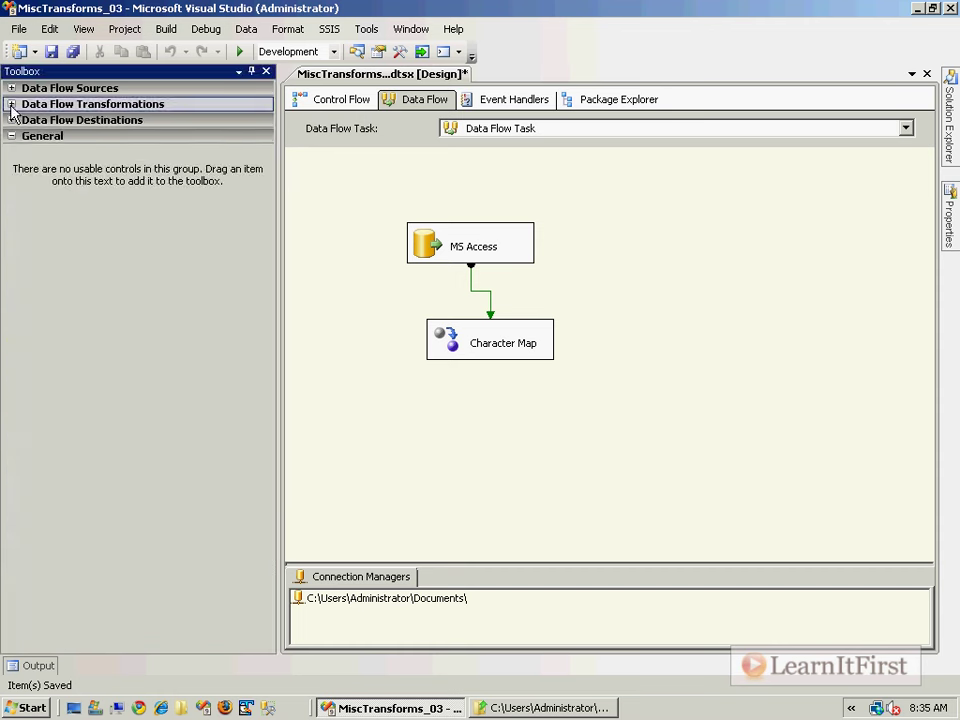
left_click(78, 119)
left_click_drag(72, 249, 463, 431)
left_click(458, 340)
left_click_drag(490, 378, 514, 439)
- Create a Delimited flat file connection manager named Destination for the flat file destination, pointing to C:\Customers.txt
double_click(488, 436)
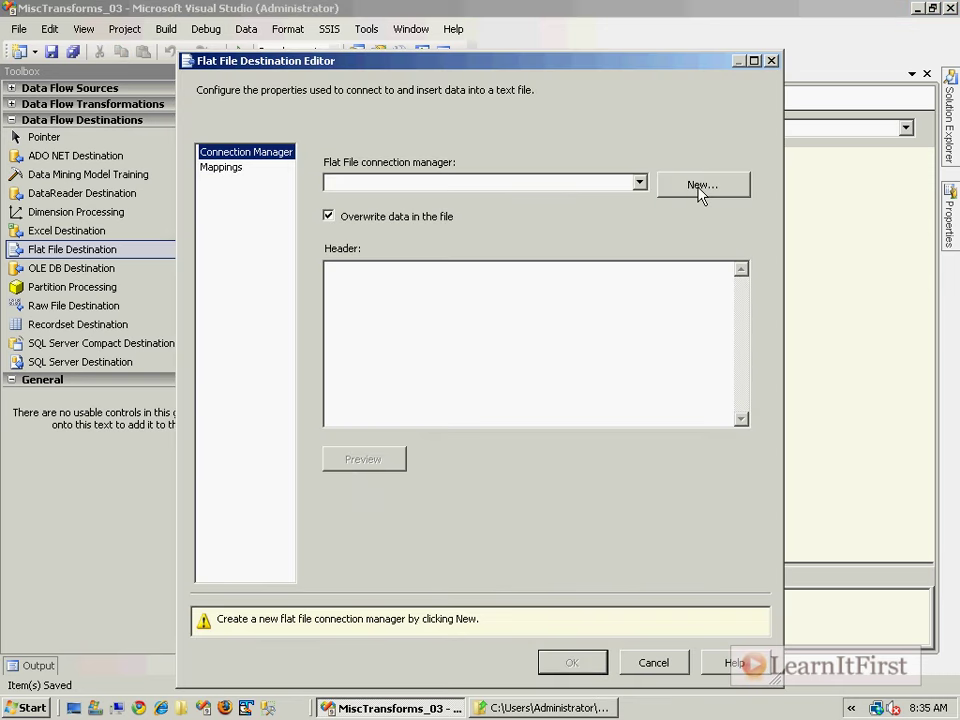
left_click(701, 187)
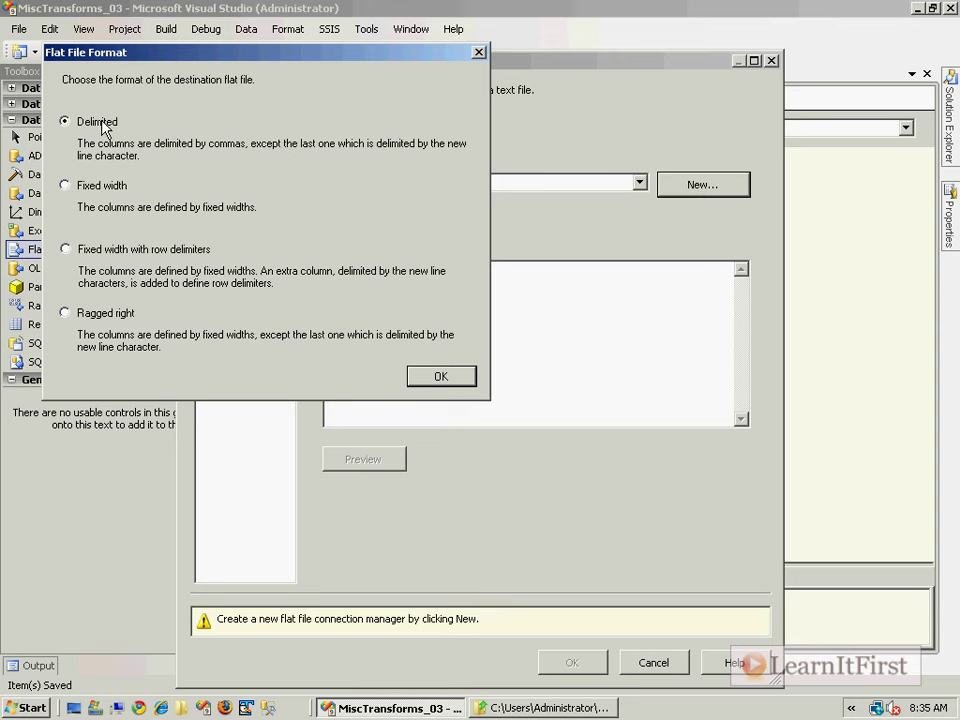
left_click(455, 380)
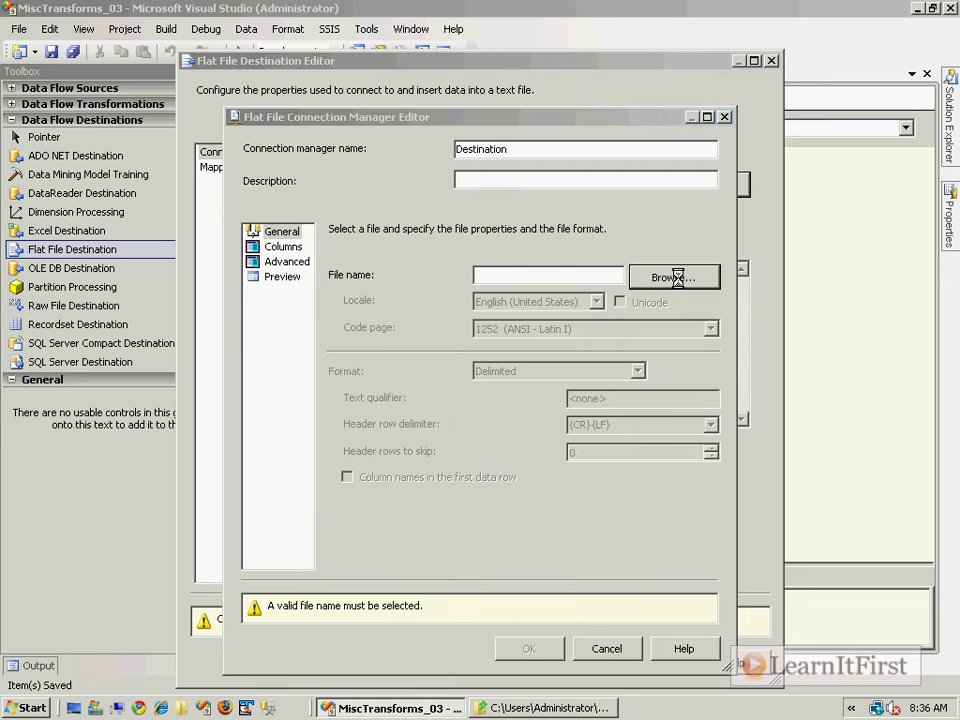
left_click(681, 283)
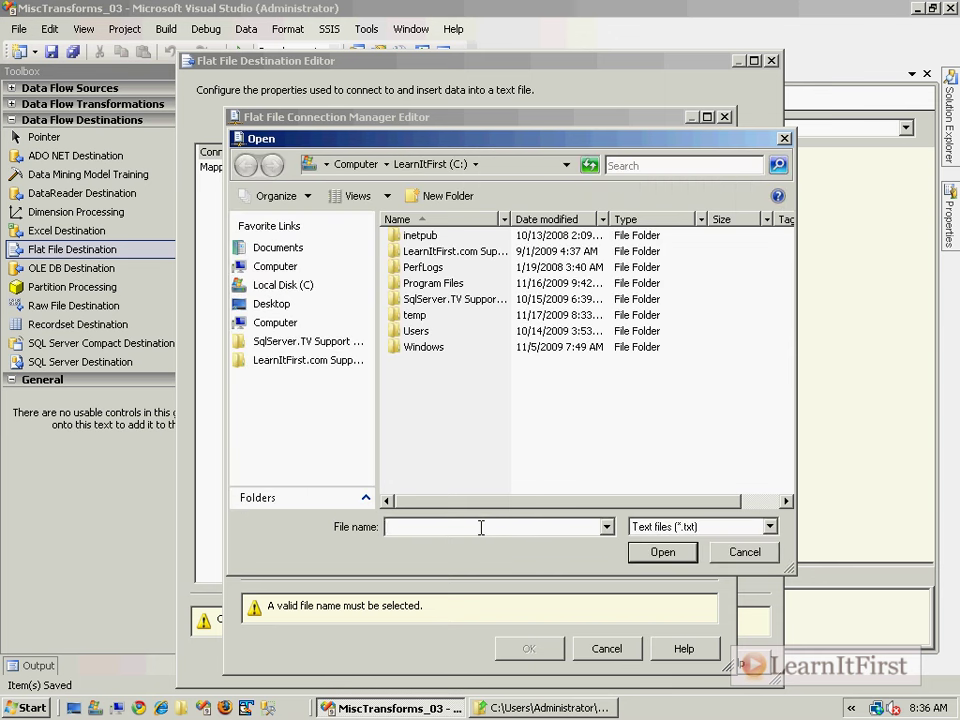
type("Customers.txt")
left_click(715, 527)
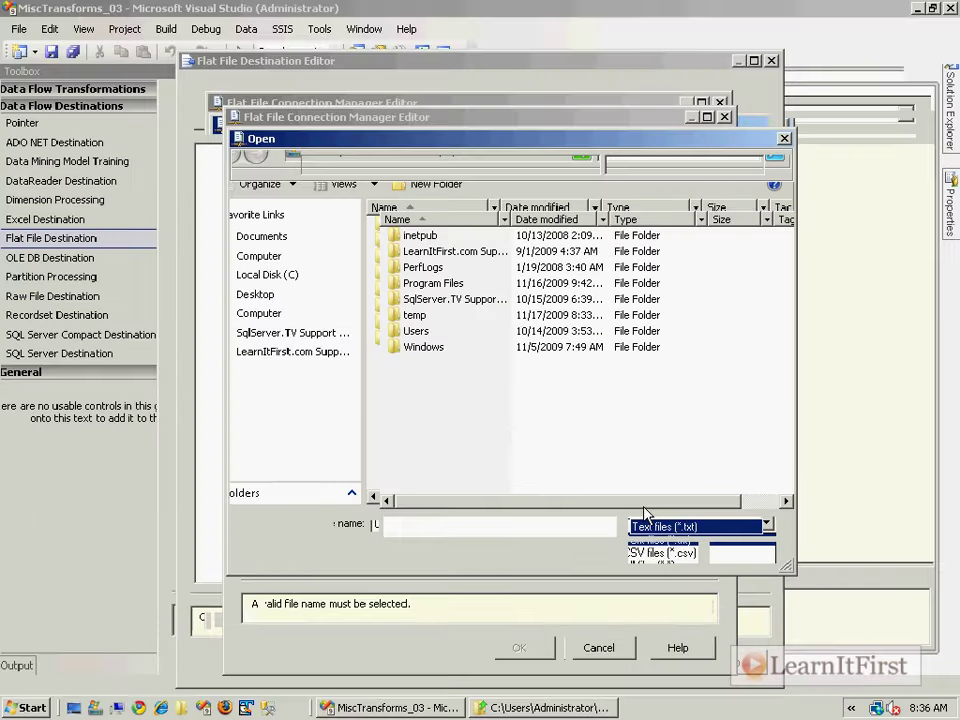
left_click(490, 434)
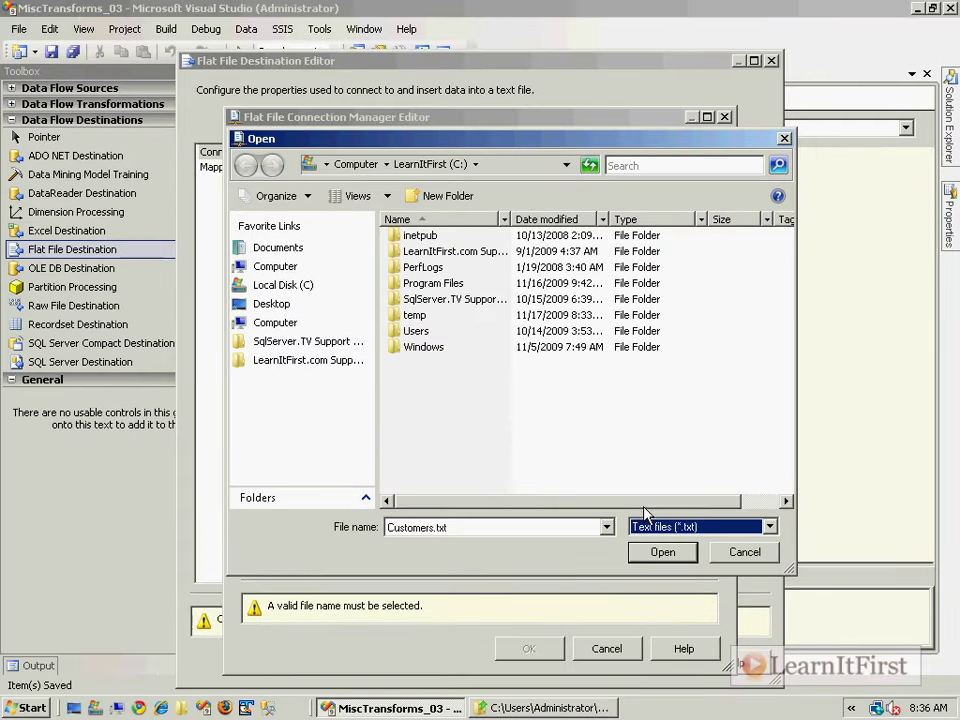
left_click(664, 553)
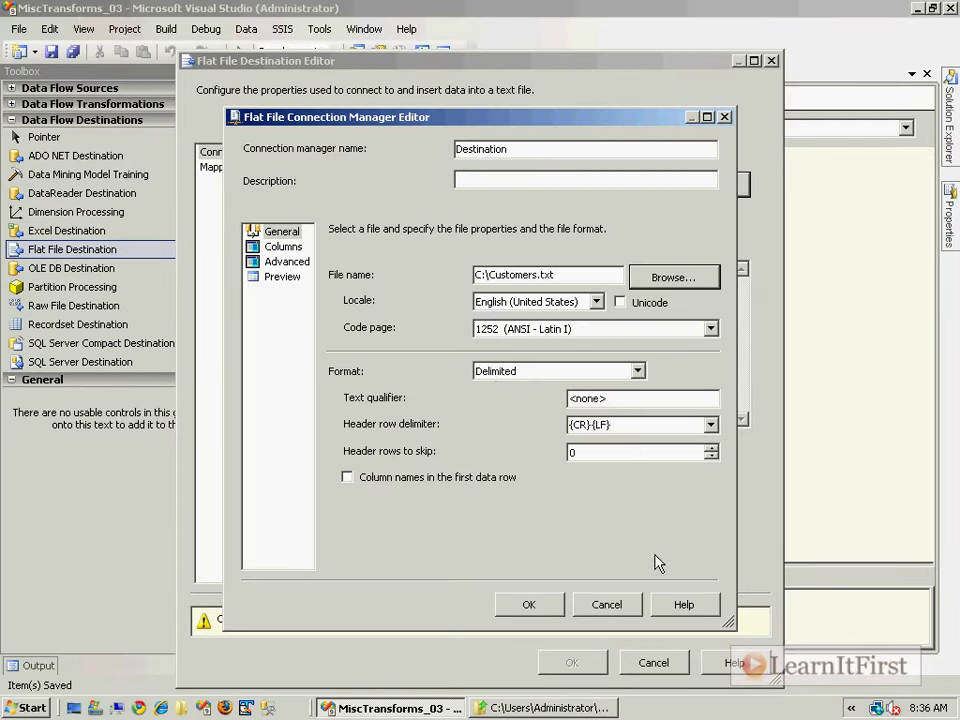
- Turn on column names in the first data row and keep the Delimited format for the connection
left_click(347, 477)
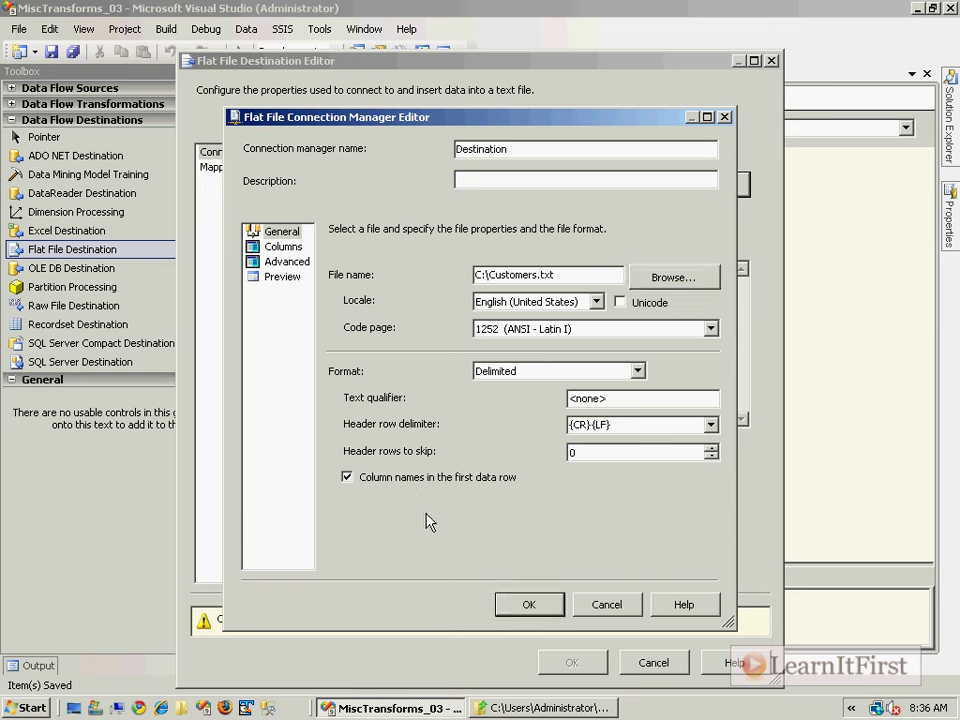
left_click(547, 374)
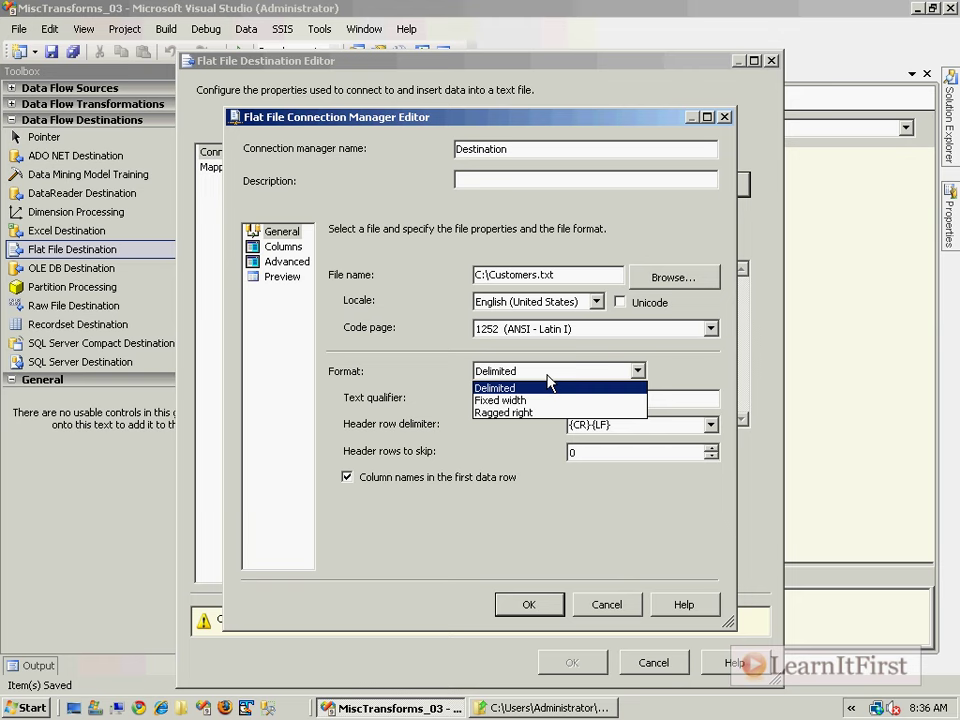
left_click(547, 387)
left_click(668, 425)
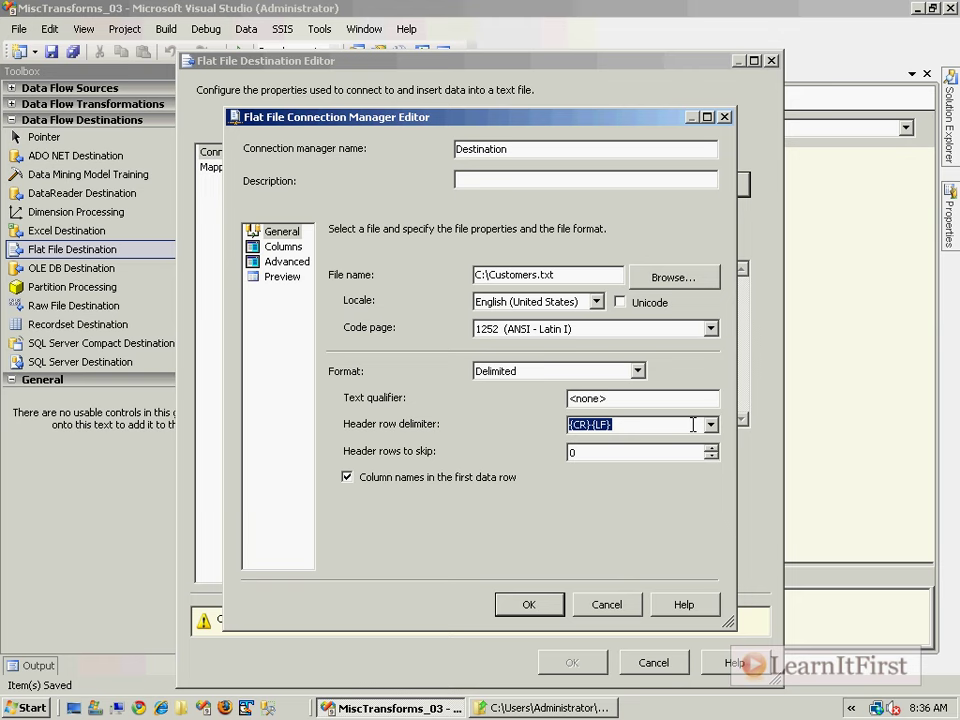
- Review the connection's delimiters, column properties including FirstName_ByteReversal, and preview, and accept the connection manager
left_click(284, 247)
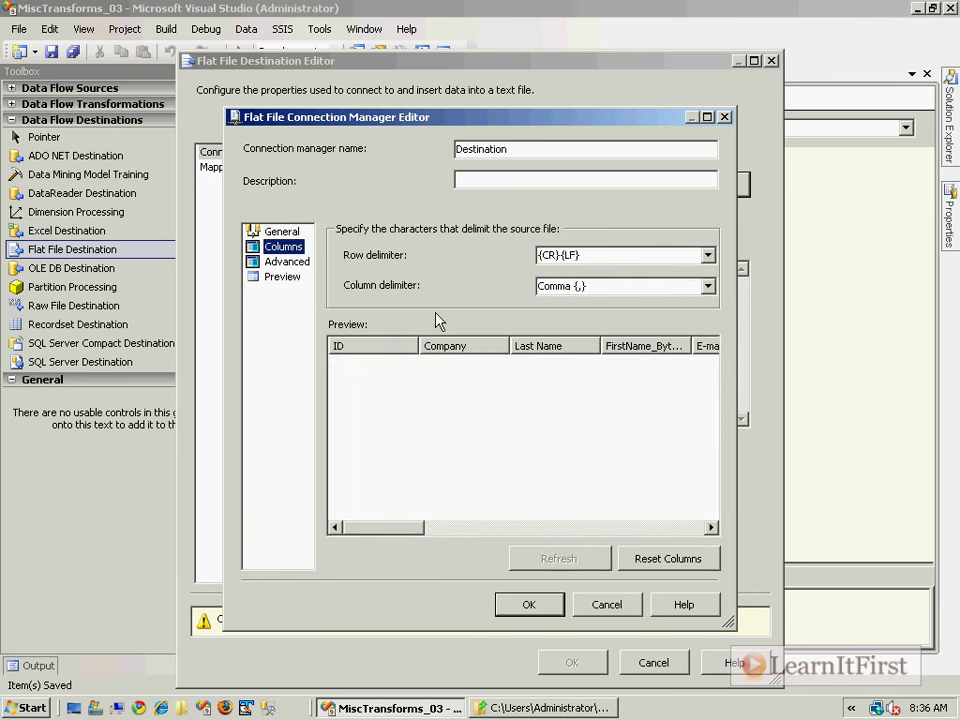
left_click(282, 264)
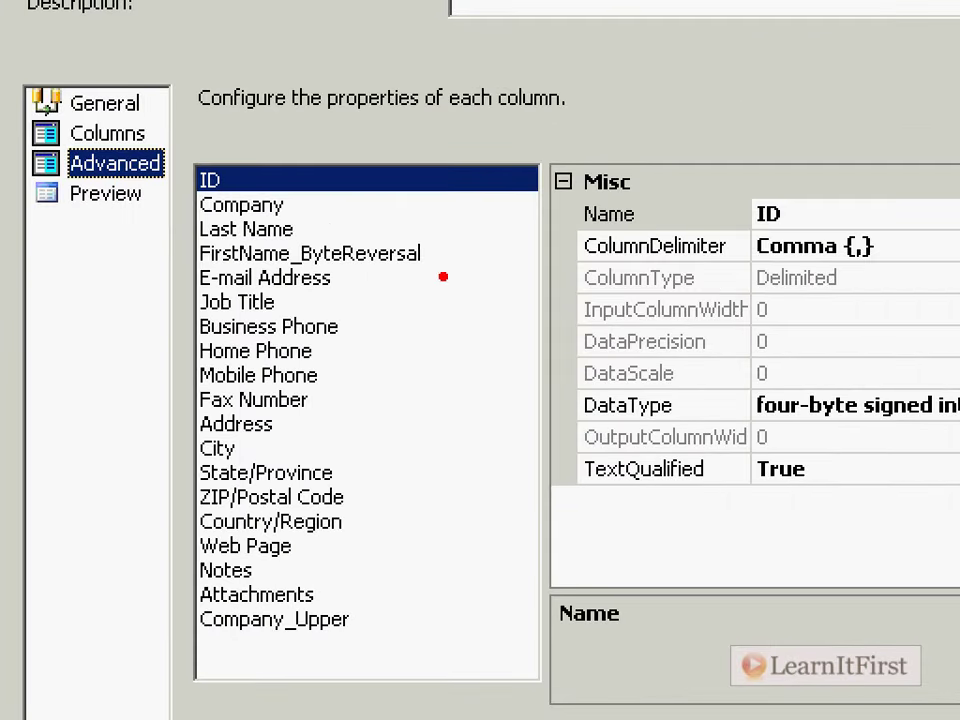
left_click_drag(171, 237, 471, 284)
mouse_move(378, 231)
left_mouse_down()
mouse_move(471, 287)
mouse_move(340, 285)
left_mouse_up()
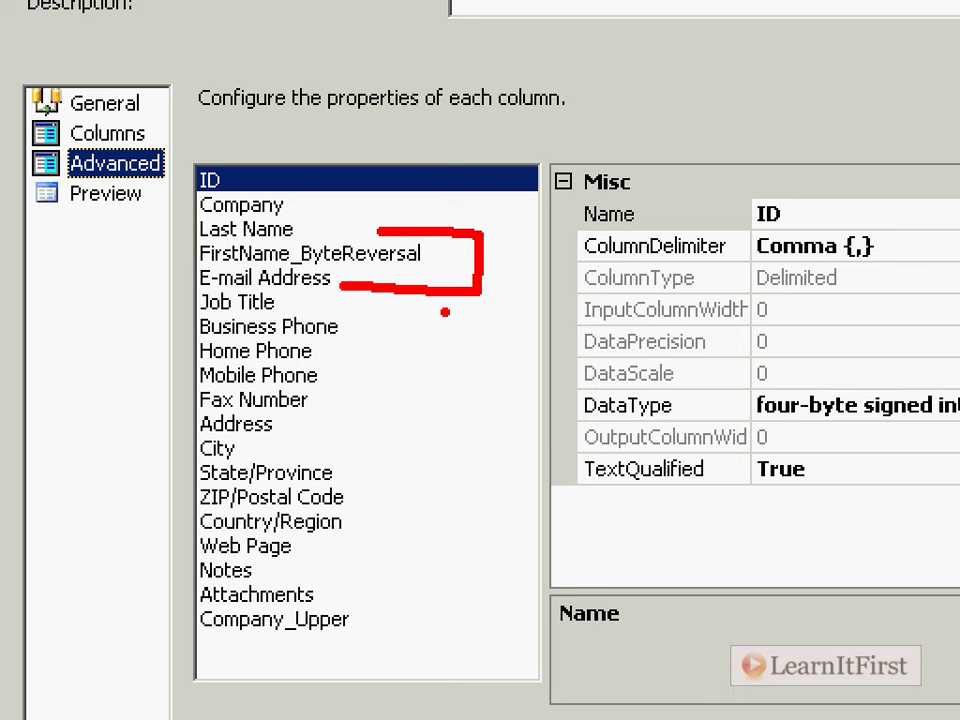
key("Escape")
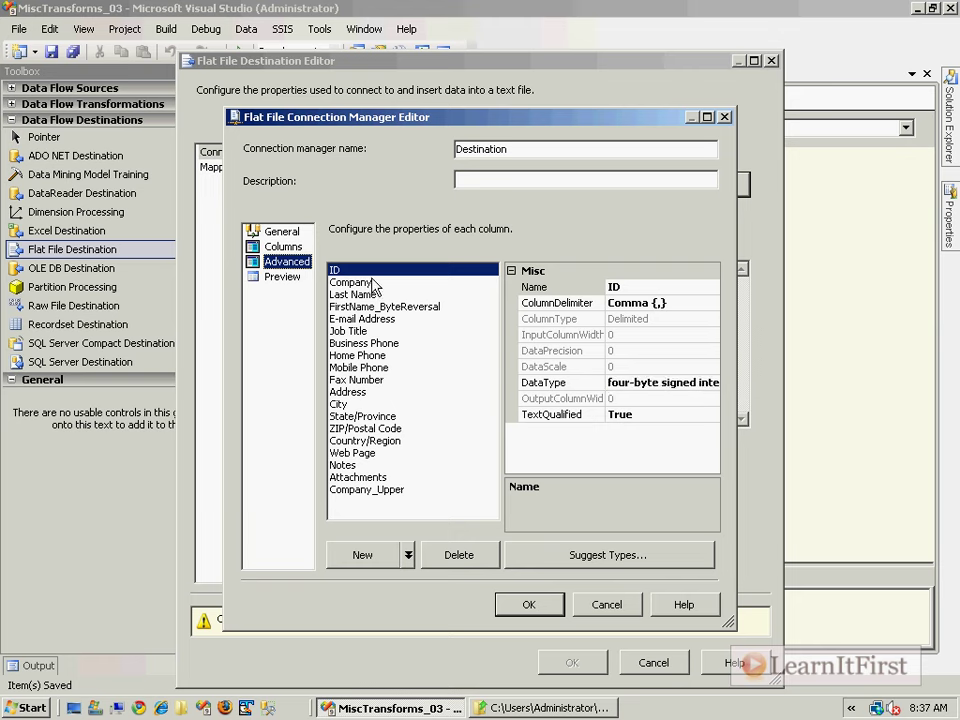
left_click(470, 305)
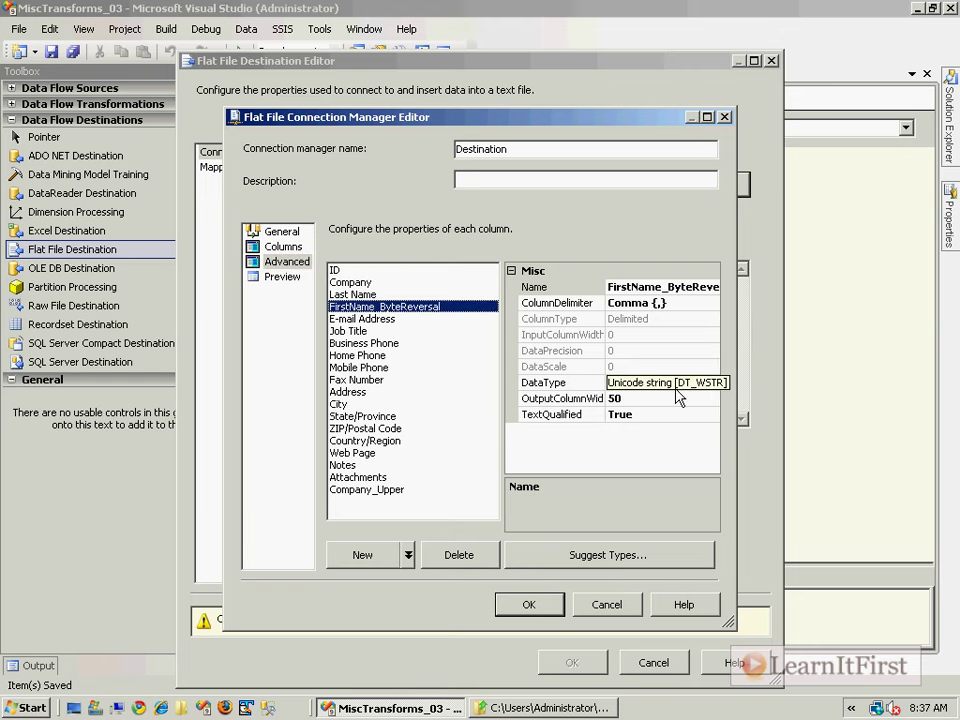
left_click(372, 271)
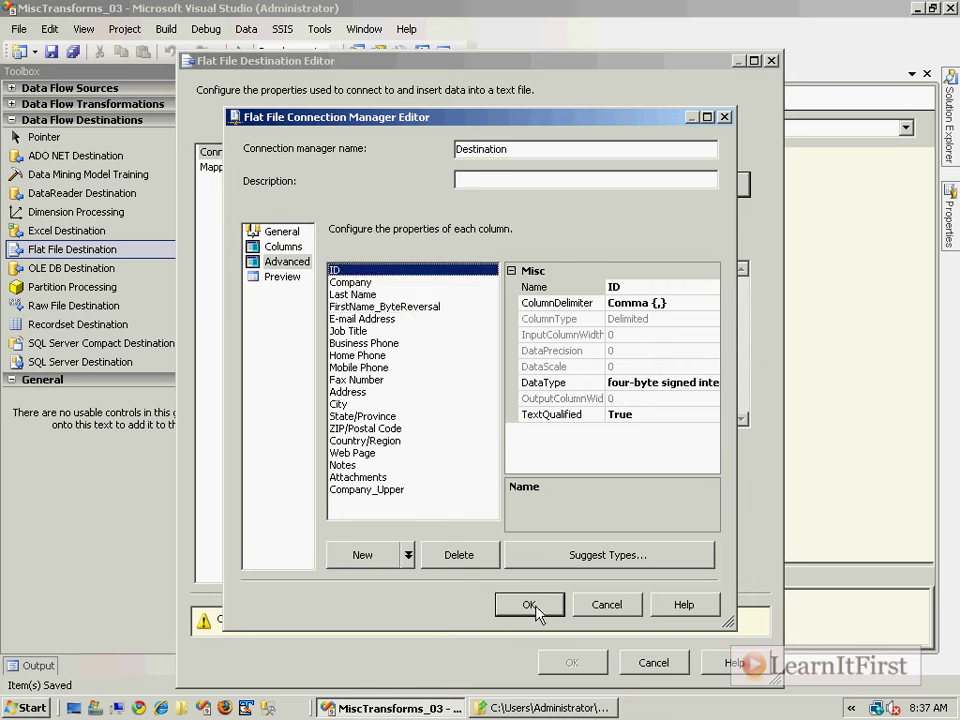
left_click(282, 276)
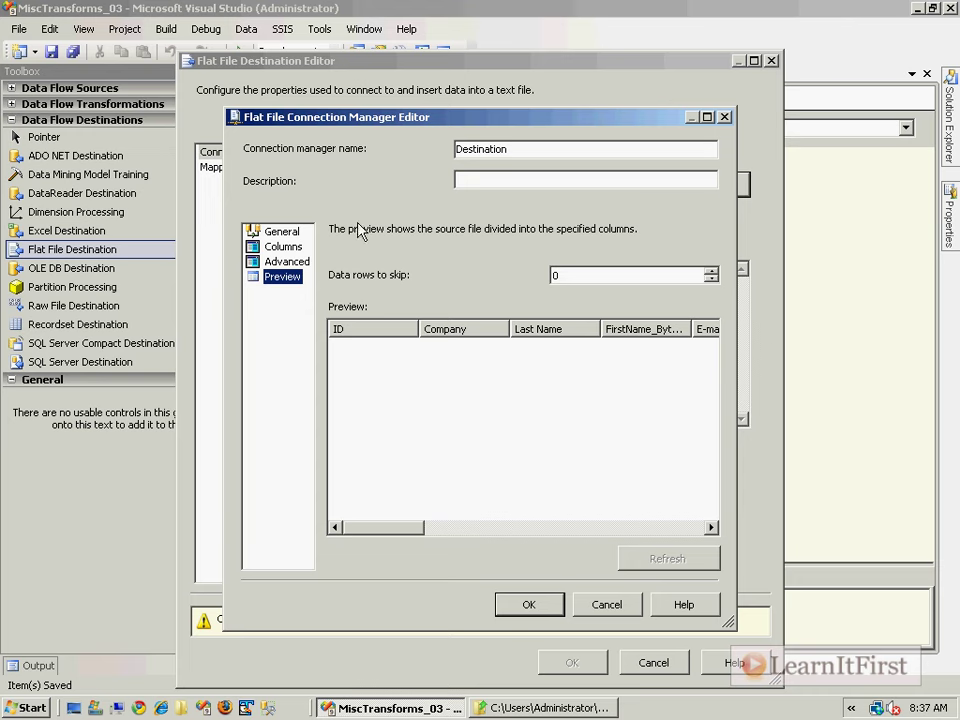
left_click(528, 605)
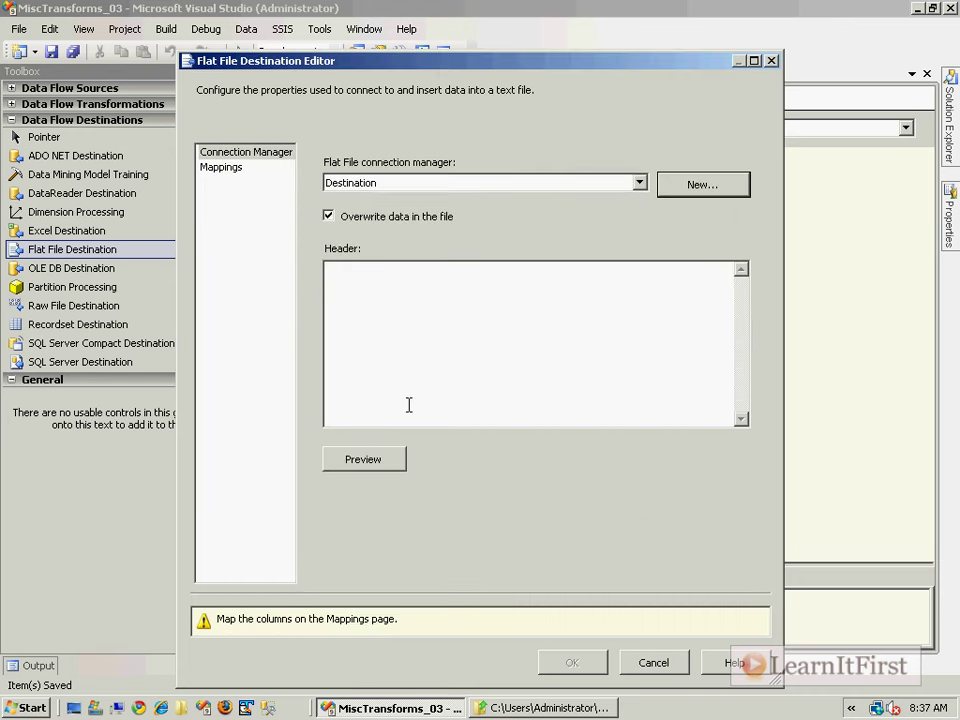
- Map the input columns to the same-named destination columns of the flat file destination and check the FirstName_ByteReversal mapping
left_click(221, 168)
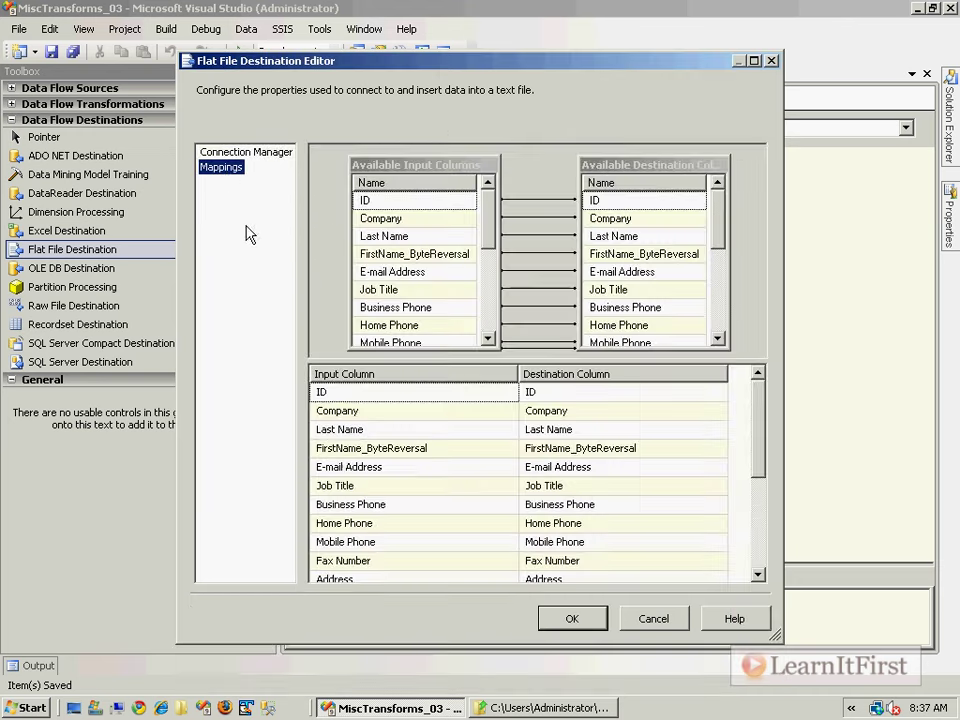
scroll(491, 263, "down", 3)
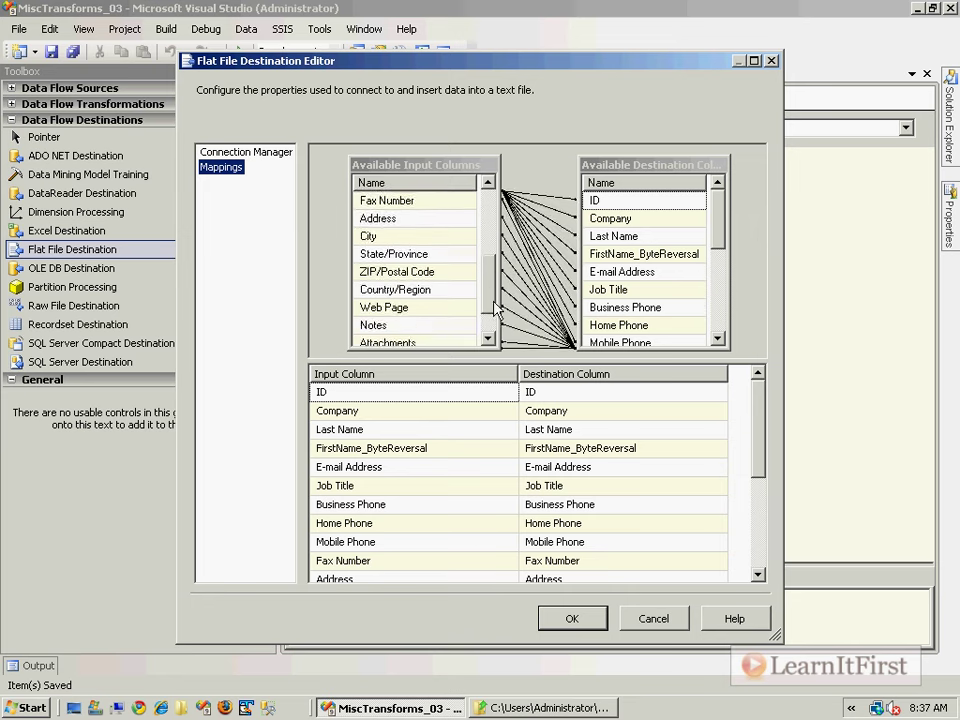
scroll(502, 208, "up", 3)
left_click(405, 254)
mouse_move(717, 215)
left_mouse_down()
mouse_move(716, 330)
mouse_move(716, 195)
left_mouse_up()
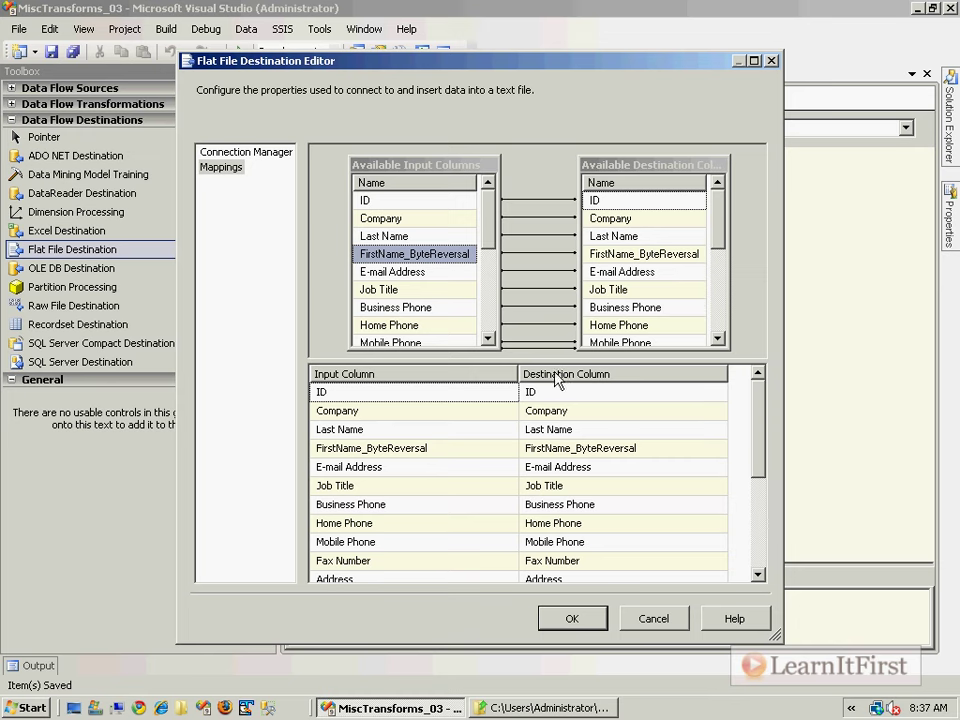
left_click(539, 250)
left_click(549, 253)
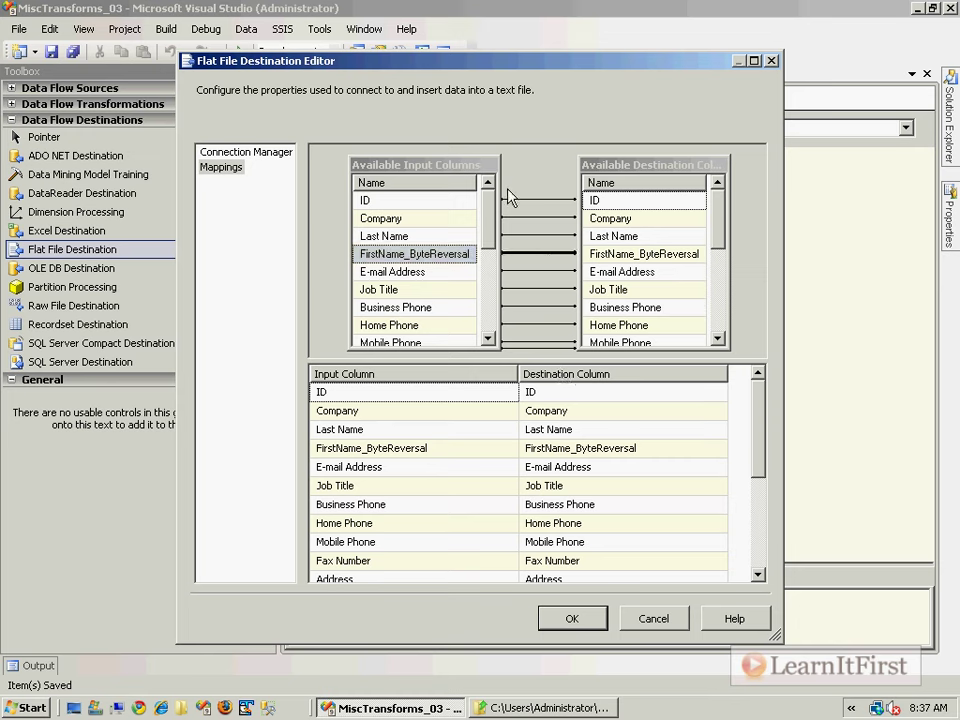
- Delete the mapping lines for the E-mail Address and Job Title columns
left_click(533, 271)
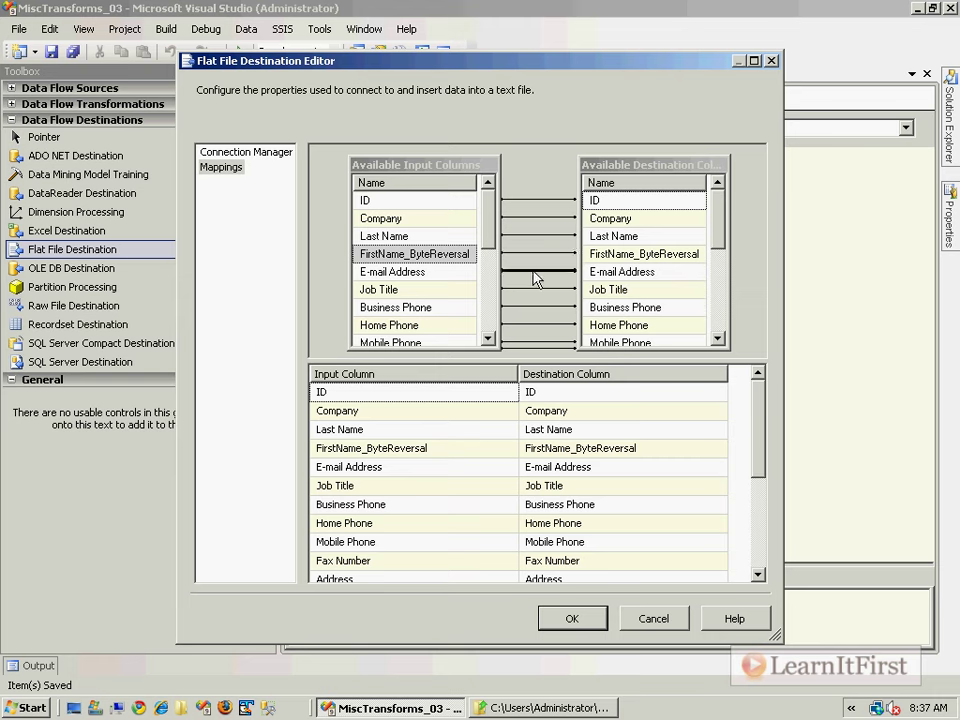
key("Delete")
left_click(548, 289)
key("Delete")
- Map the E-mail Address and Job Title input columns to their matching destination columns and accept the destination settings
left_click(435, 467)
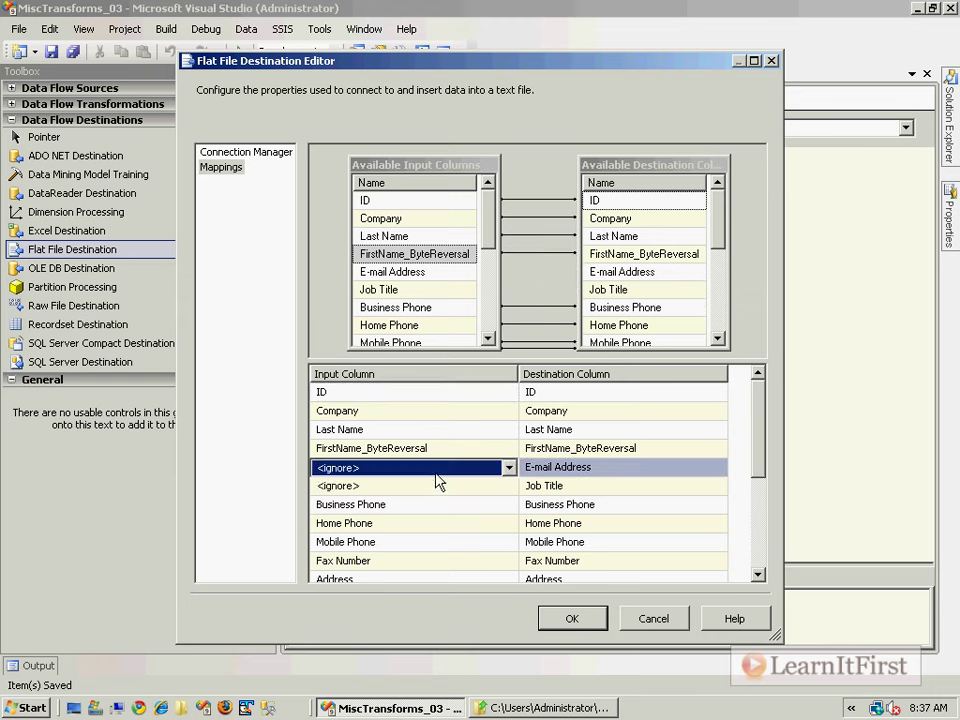
left_click(435, 486)
left_click(500, 467)
left_click(508, 467)
left_click(458, 503)
left_click(500, 486)
left_click(508, 486)
left_click(417, 518)
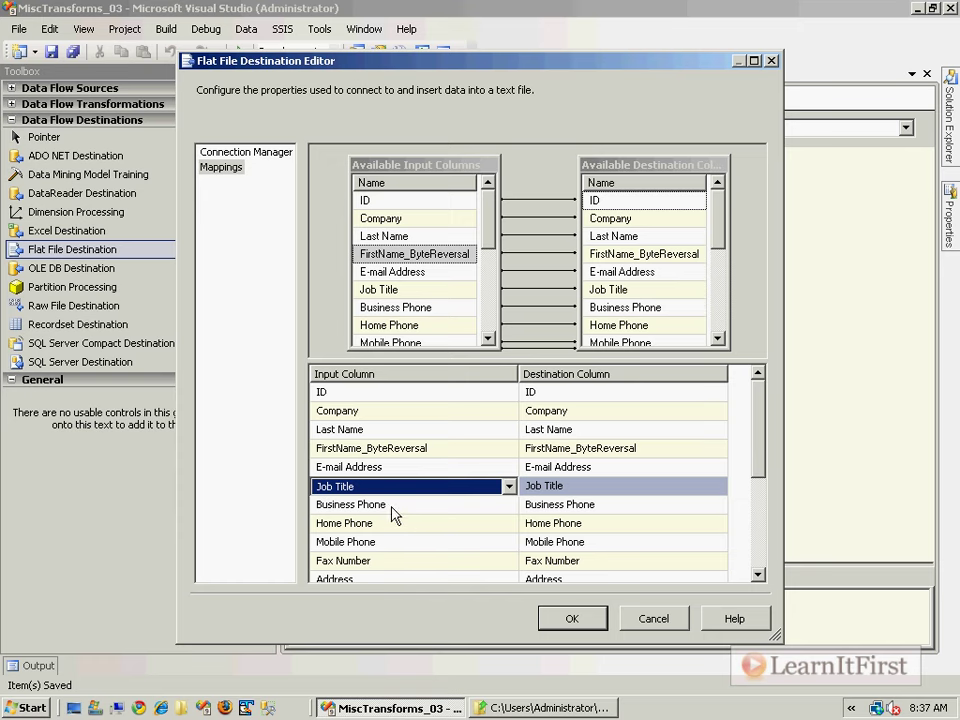
left_click(572, 619)
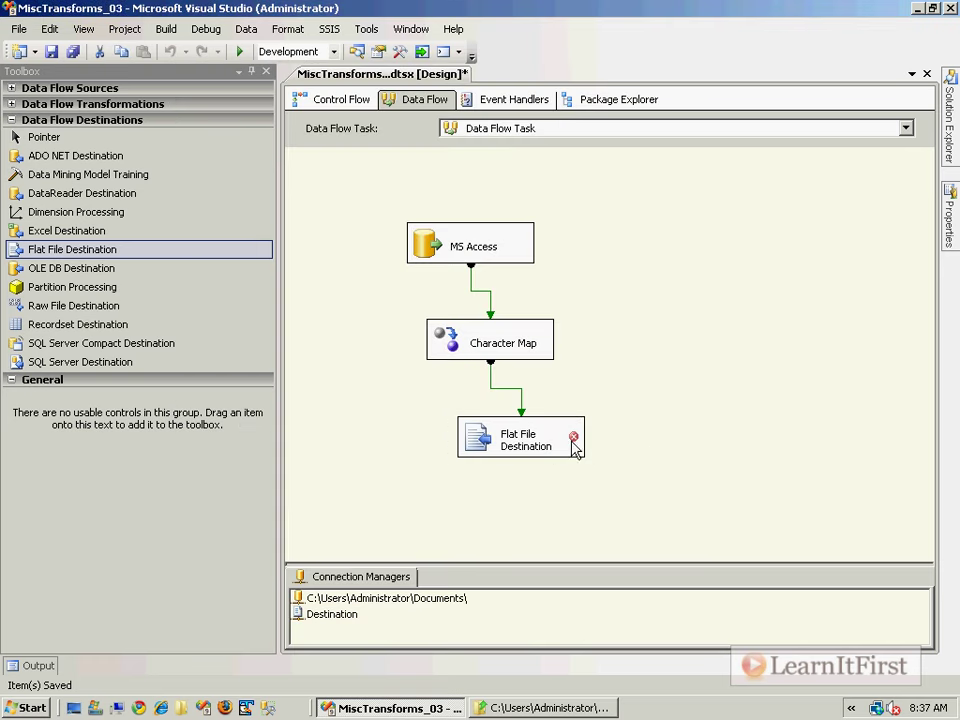
- Reopen the flat file destination's column mappings, set the input for the Address column to <ignore>, and accept
mouse_move(560, 447)
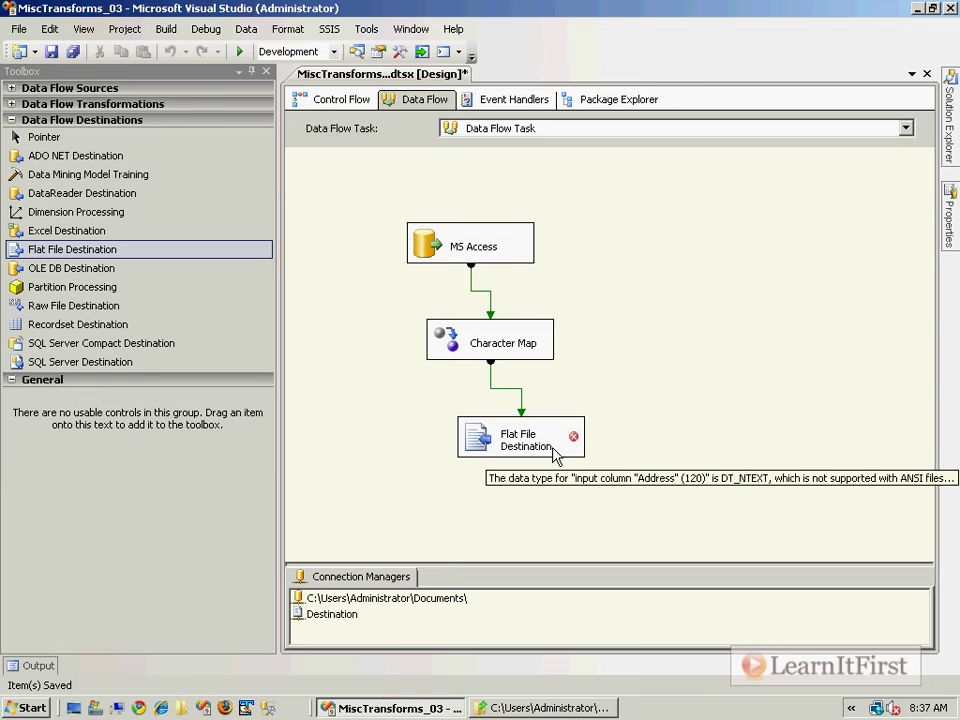
double_click(542, 446)
left_click(245, 167)
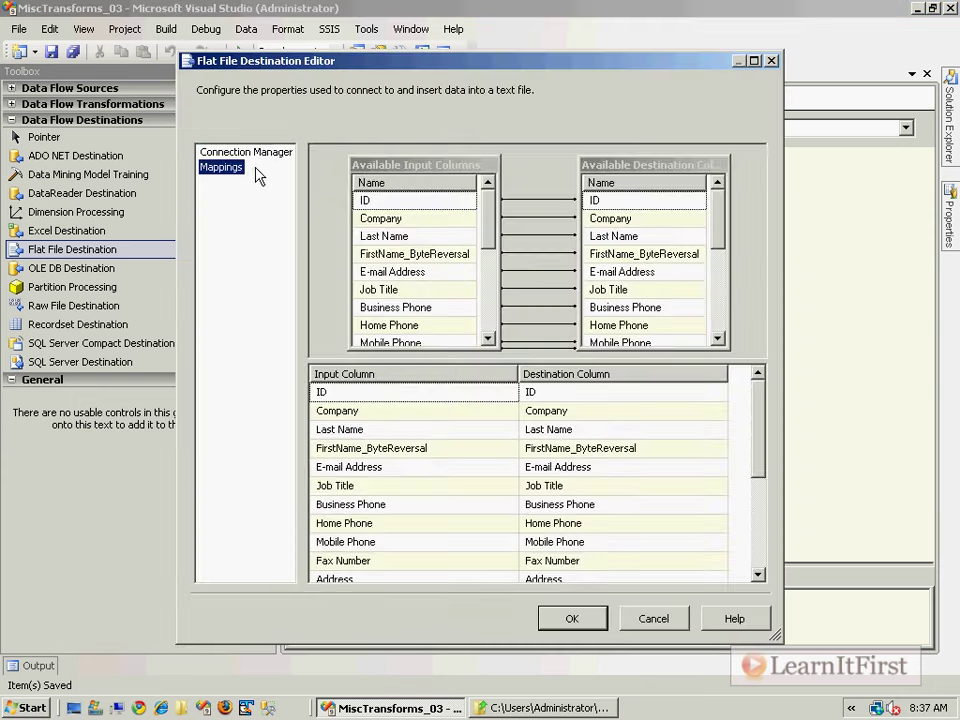
left_click(488, 322)
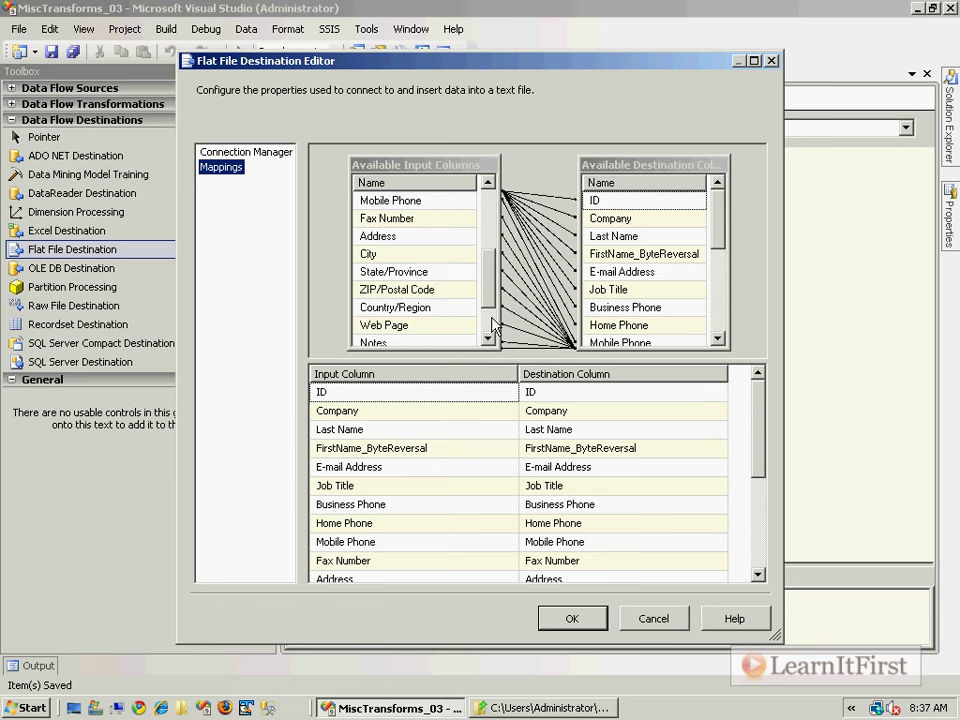
left_click(411, 236)
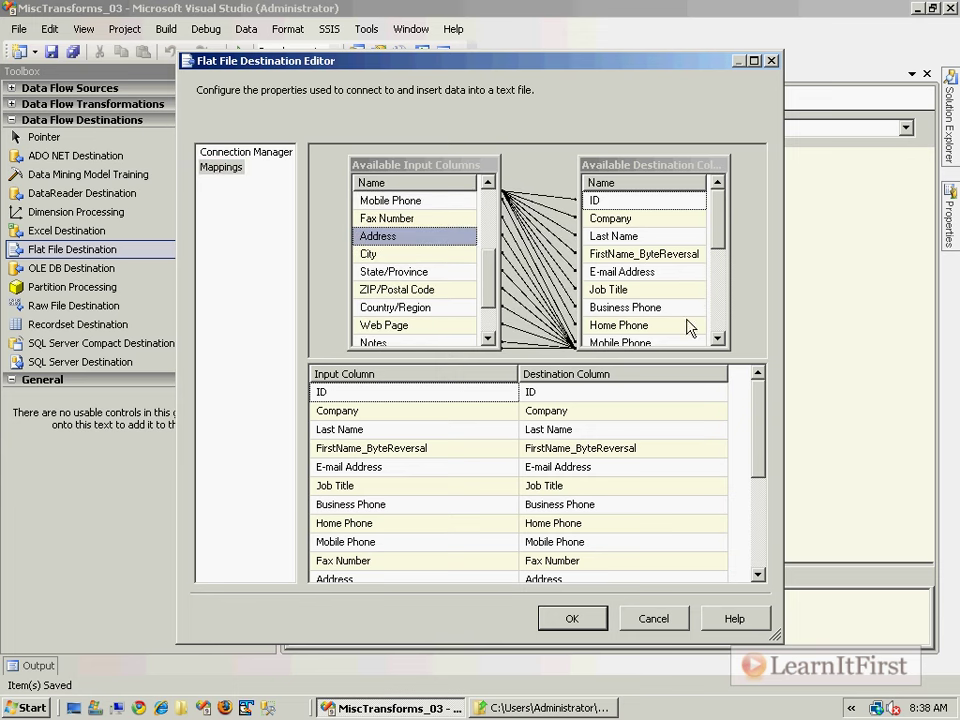
left_click(433, 580)
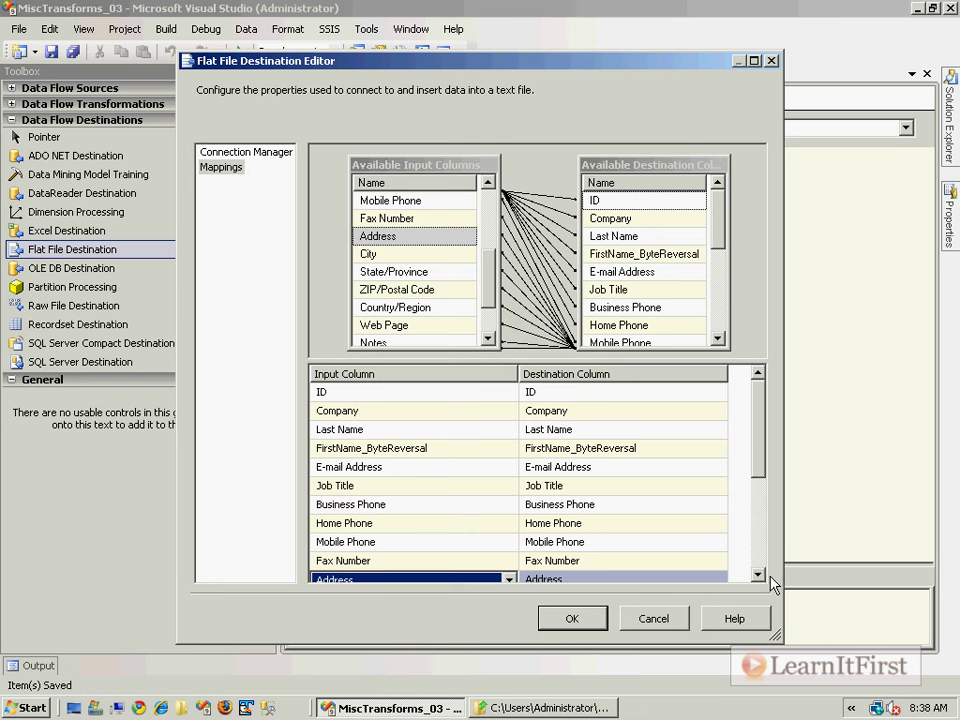
scroll(727, 577, "down", 1)
left_click(508, 523)
left_click(414, 544)
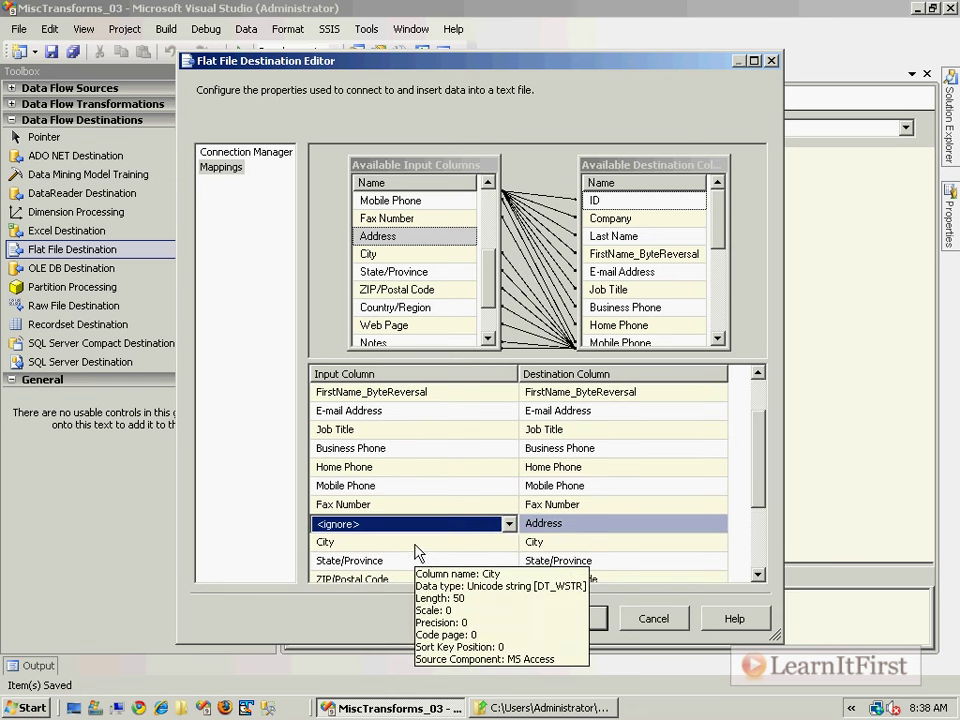
left_click_drag(490, 277, 493, 220)
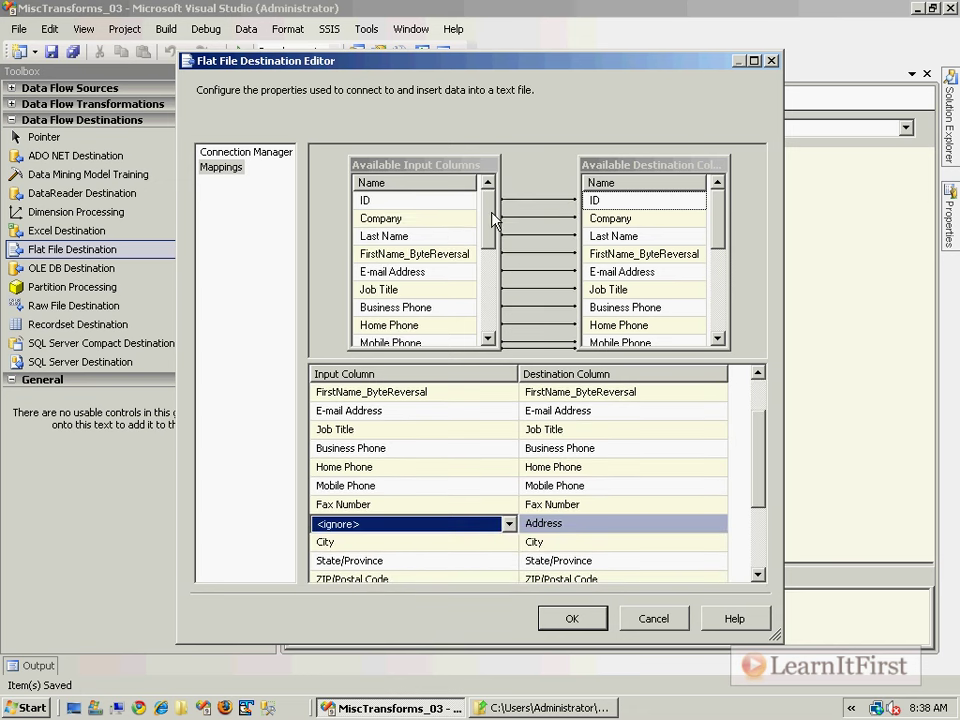
left_click(571, 619)
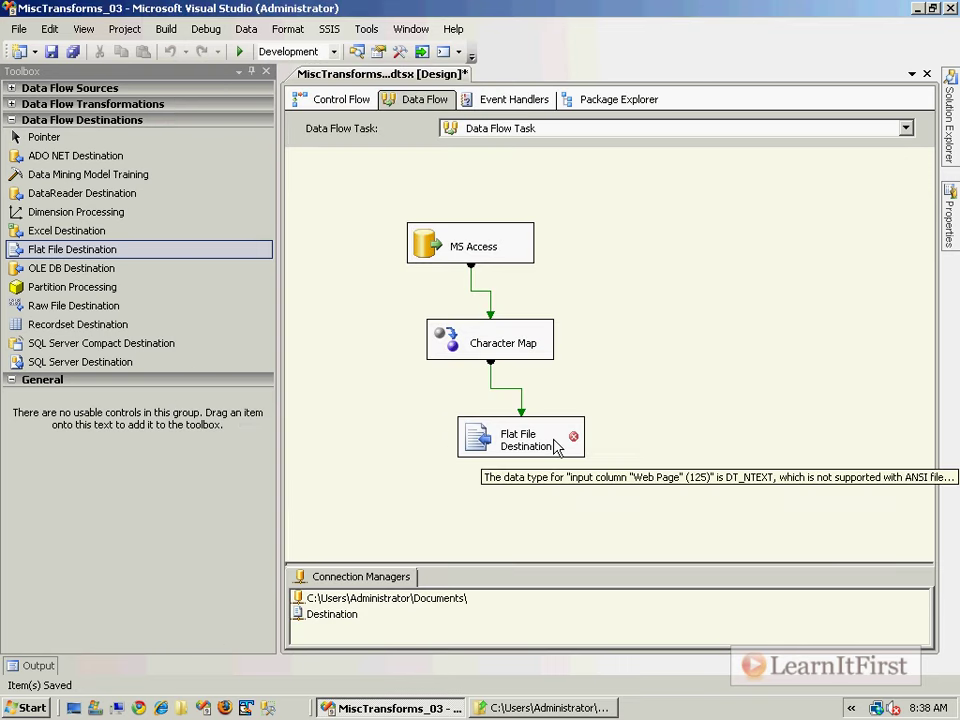
- Reopen the flat file destination's column mappings and set the input for the Web Page column to <ignore>
double_click(557, 446)
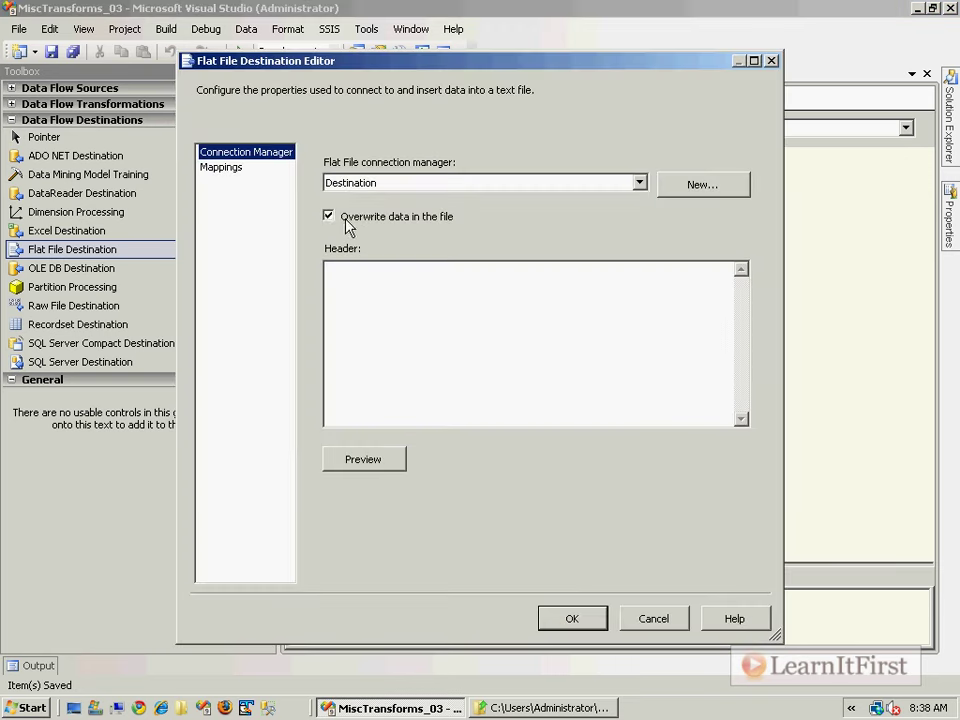
left_click(224, 168)
left_click(486, 322)
left_click(488, 325)
left_click(408, 290)
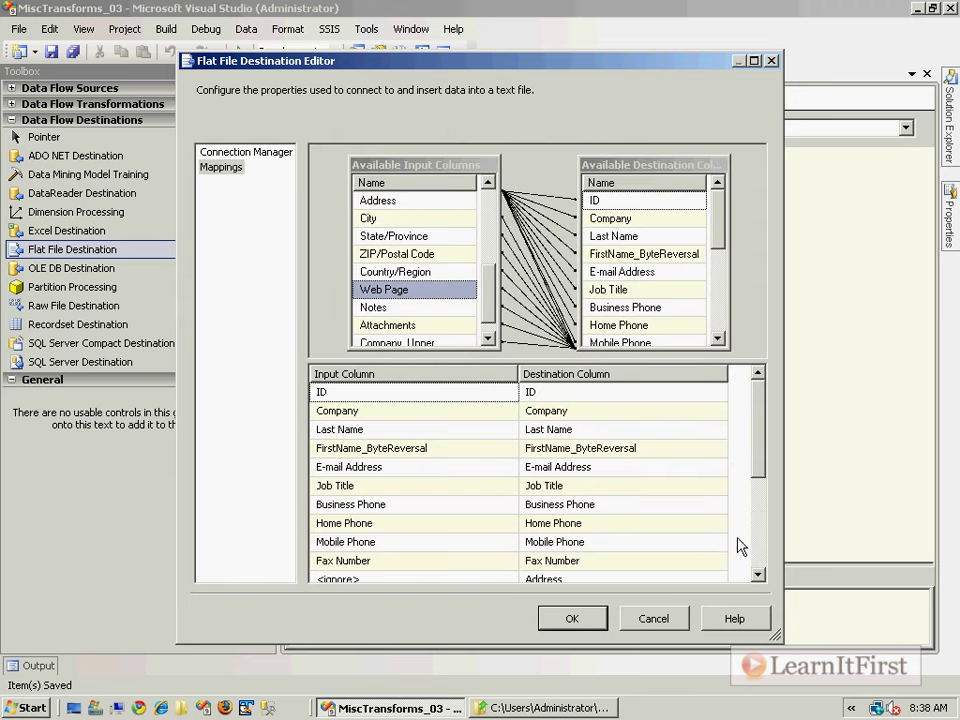
scroll(741, 546, "down", 4)
left_click(388, 508)
left_click(388, 510)
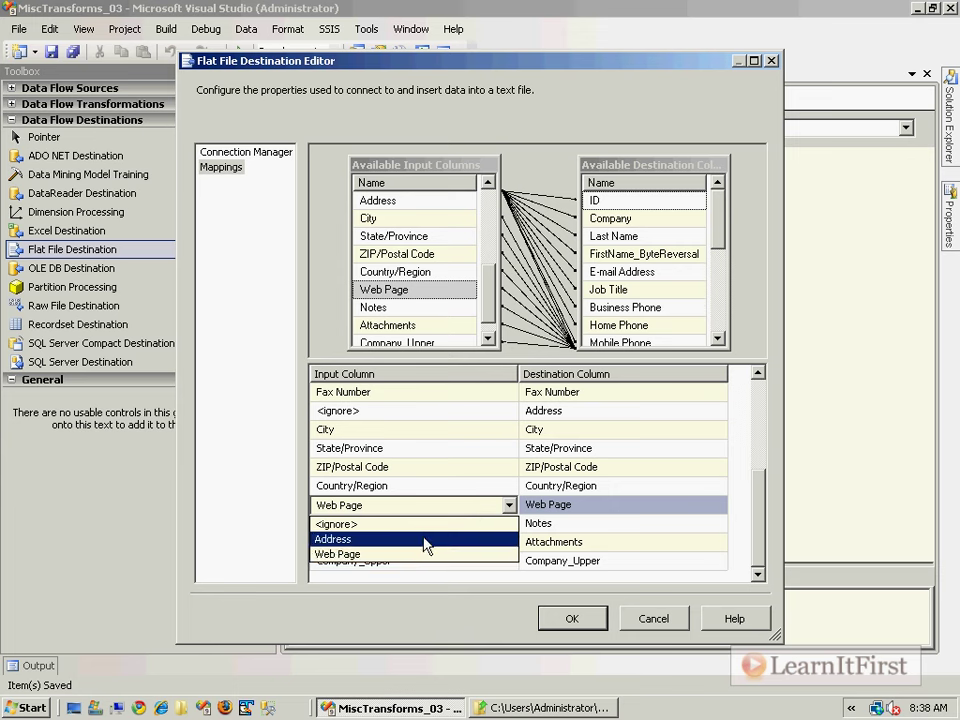
left_click(427, 526)
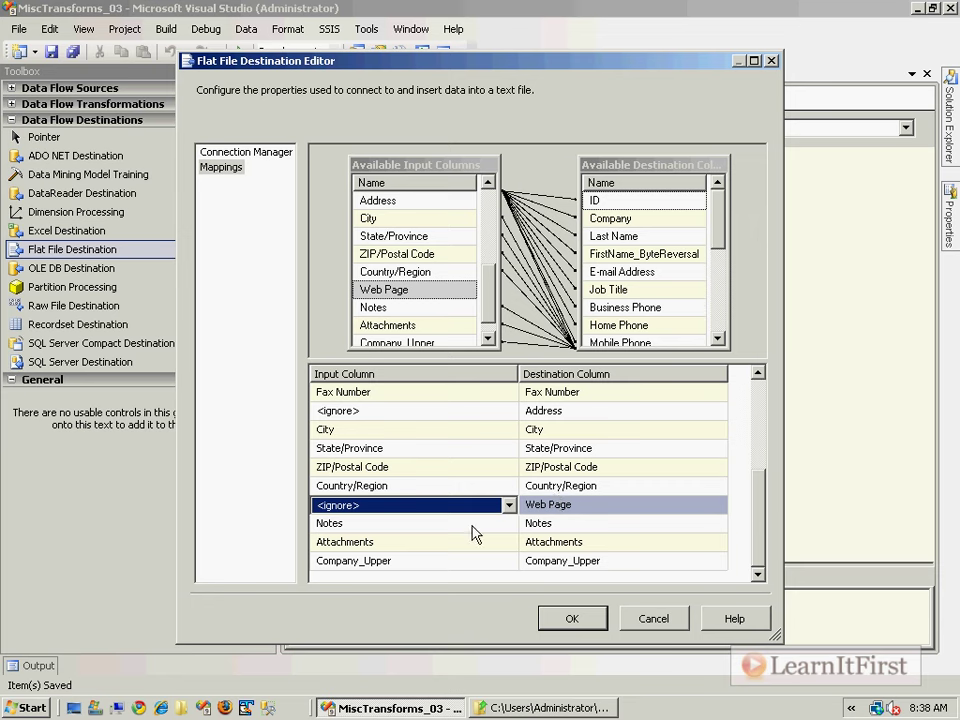
- Set the inputs for the Notes and Attachments destination columns to <ignore> and accept the destination settings
left_click(480, 525)
left_click(428, 543)
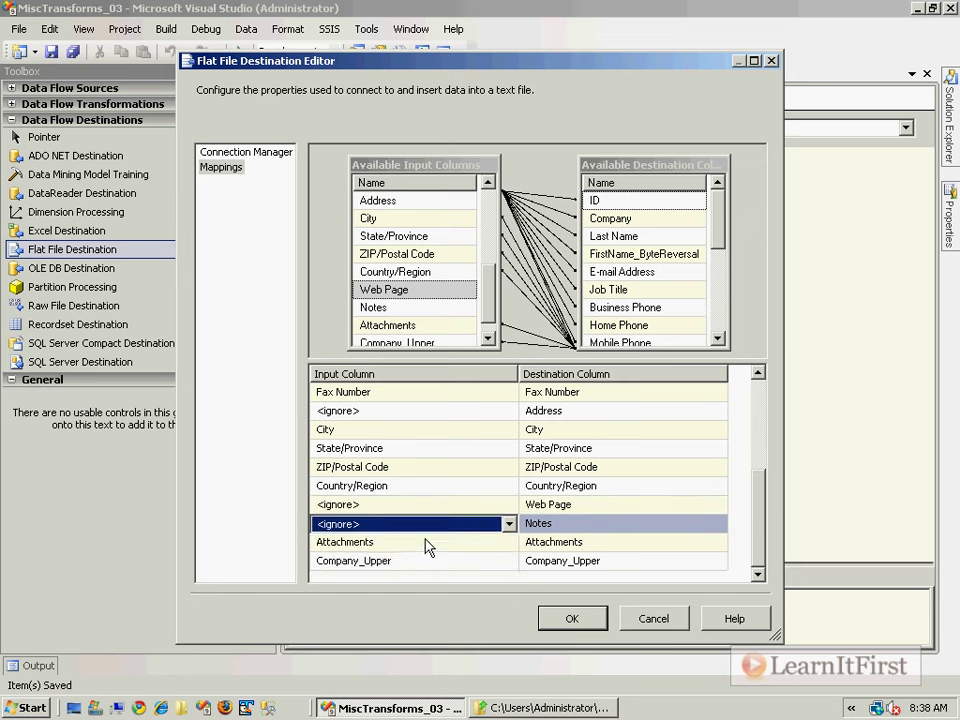
left_click(461, 544)
left_click(437, 560)
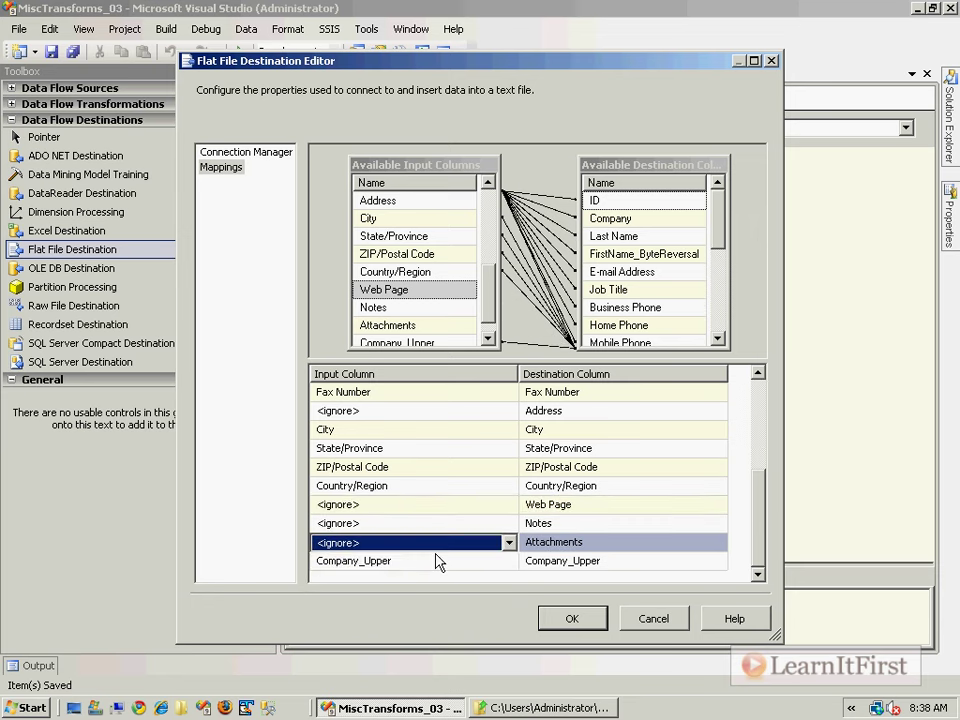
left_click(572, 618)
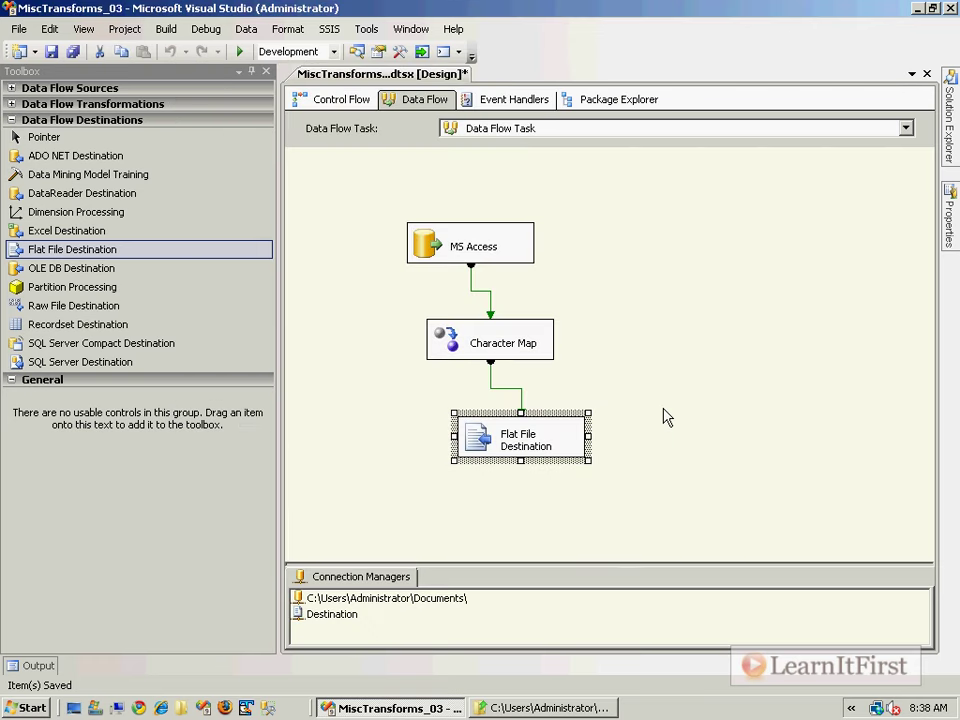
- Examine the data types of the Web Page, Notes and Address output columns in the MS Access source's Advanced Editor, and close it
right_click(504, 248)
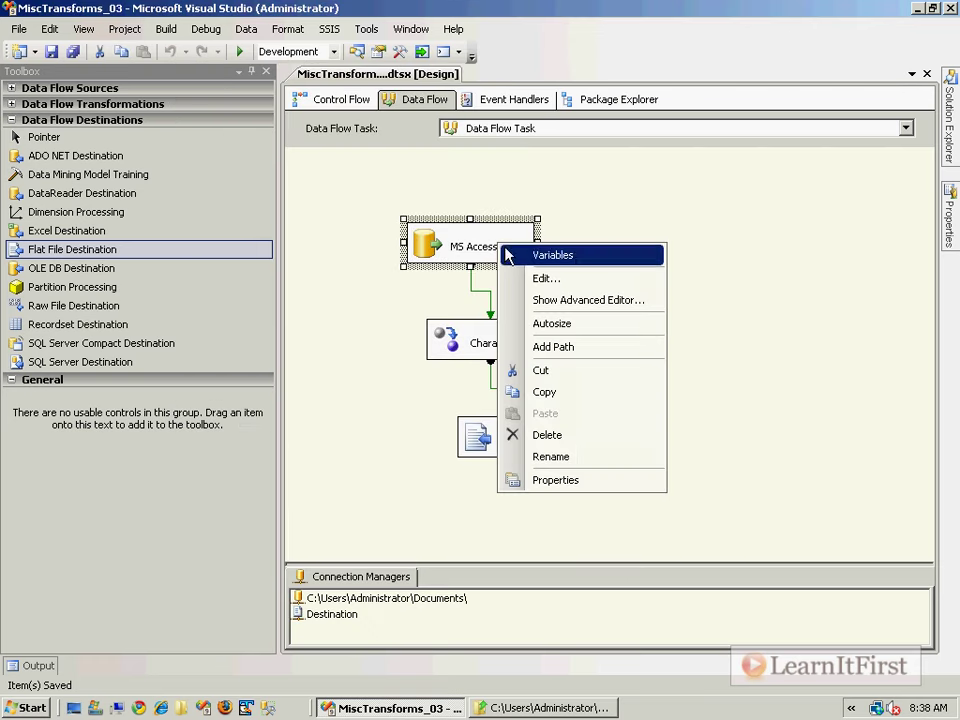
left_click(638, 313)
left_click(543, 138)
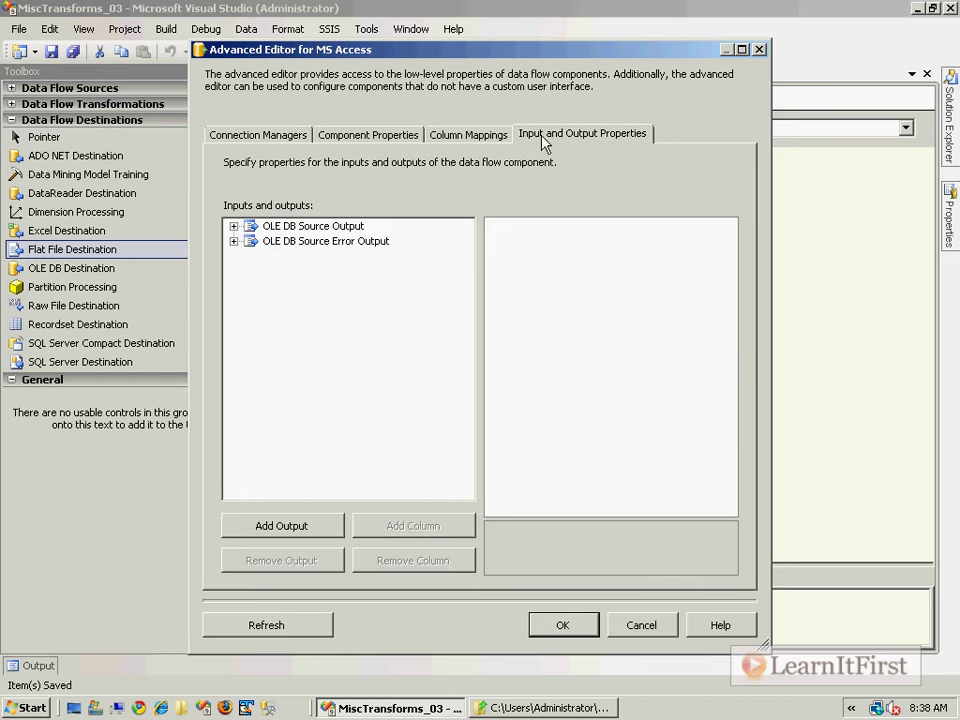
left_click(233, 226)
left_click(252, 256)
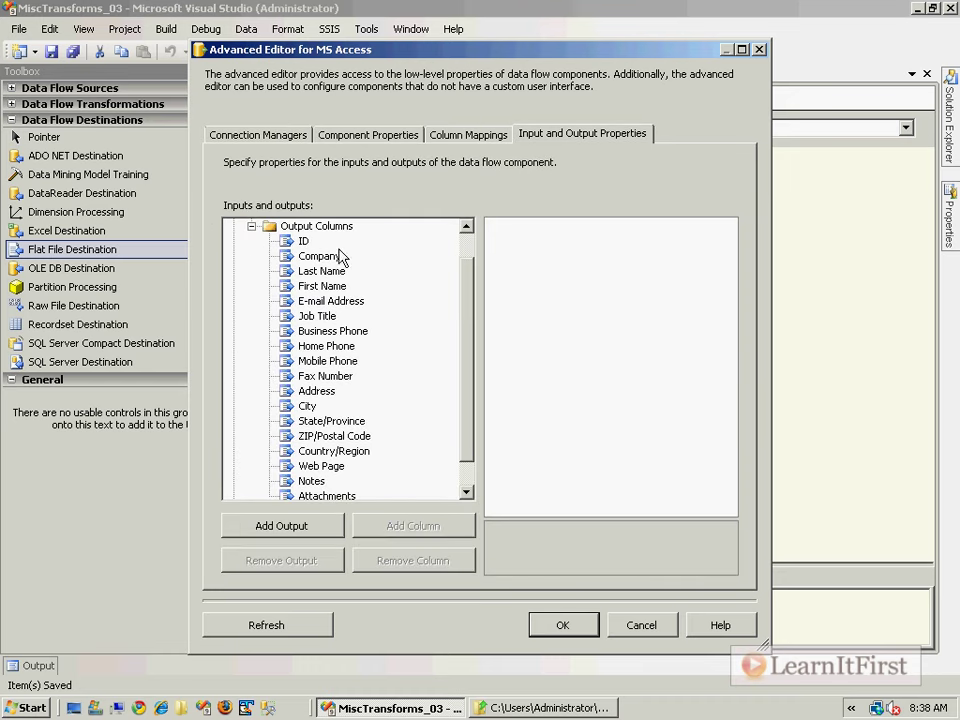
left_click(742, 49)
left_click(128, 455)
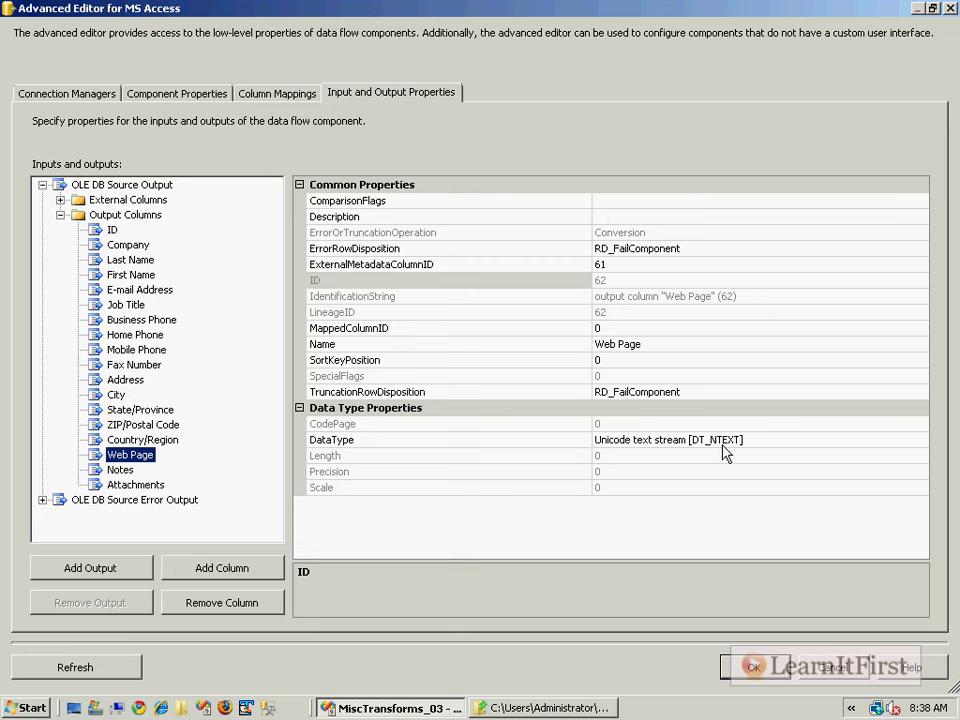
left_click(680, 440)
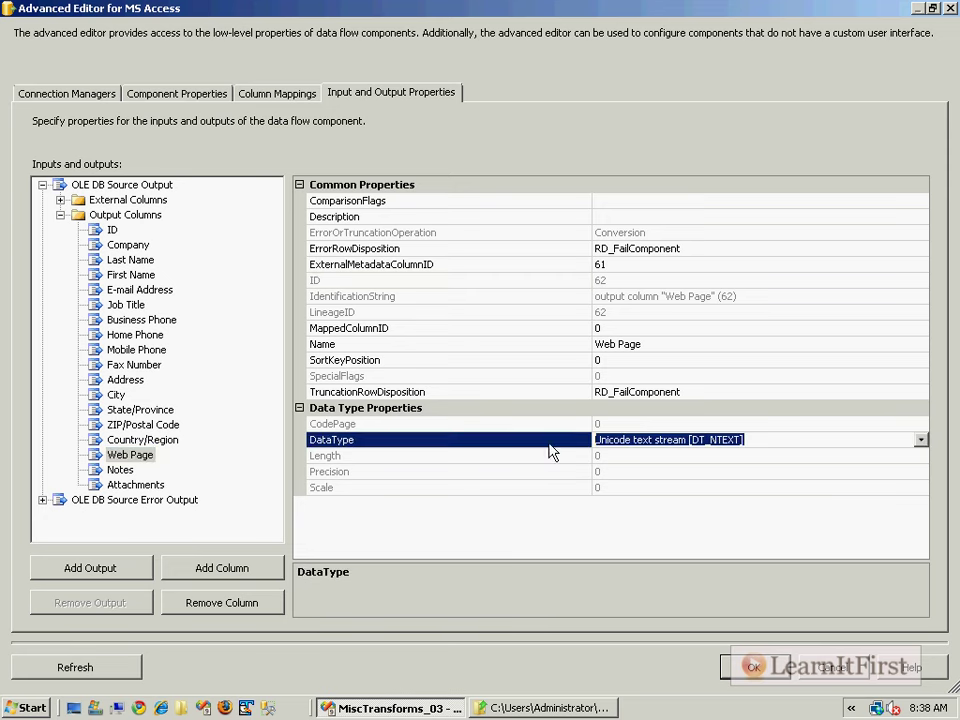
left_click(120, 470)
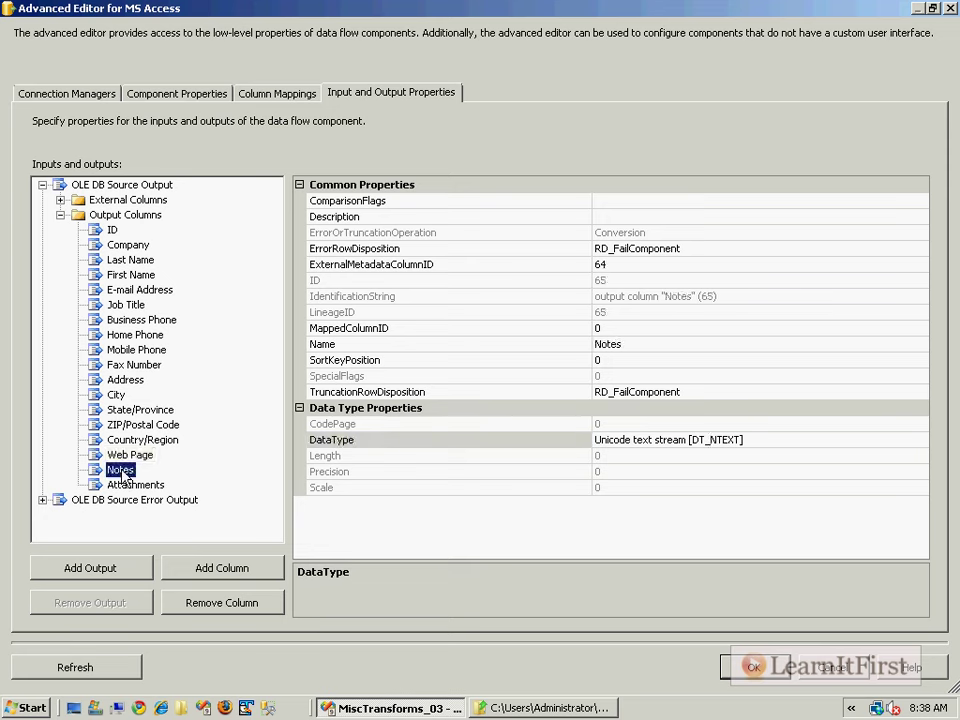
left_click(132, 455)
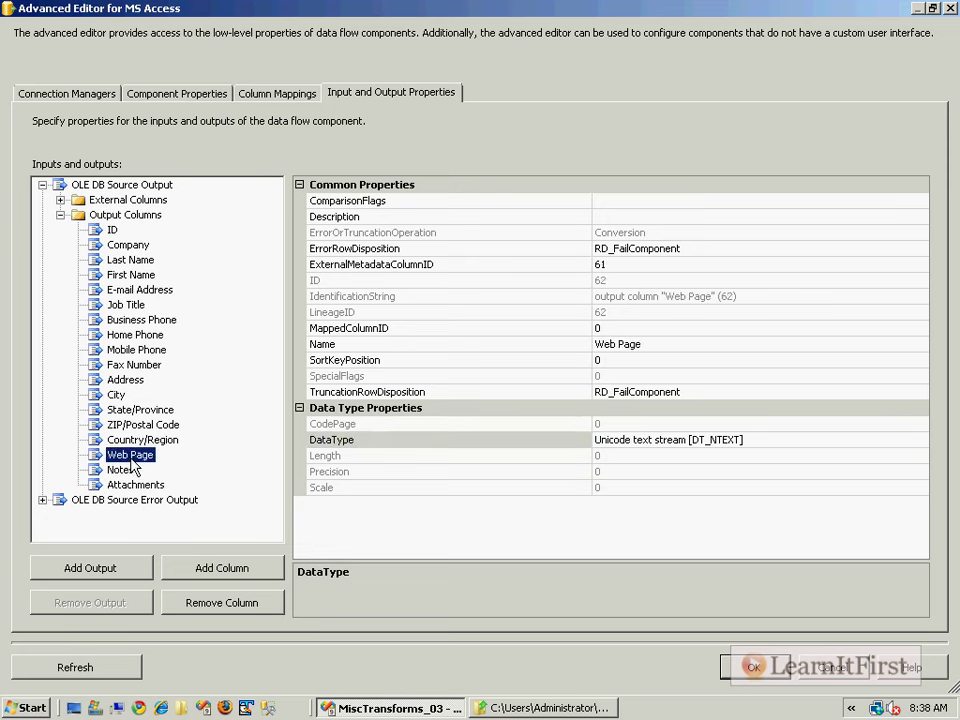
left_click(120, 381)
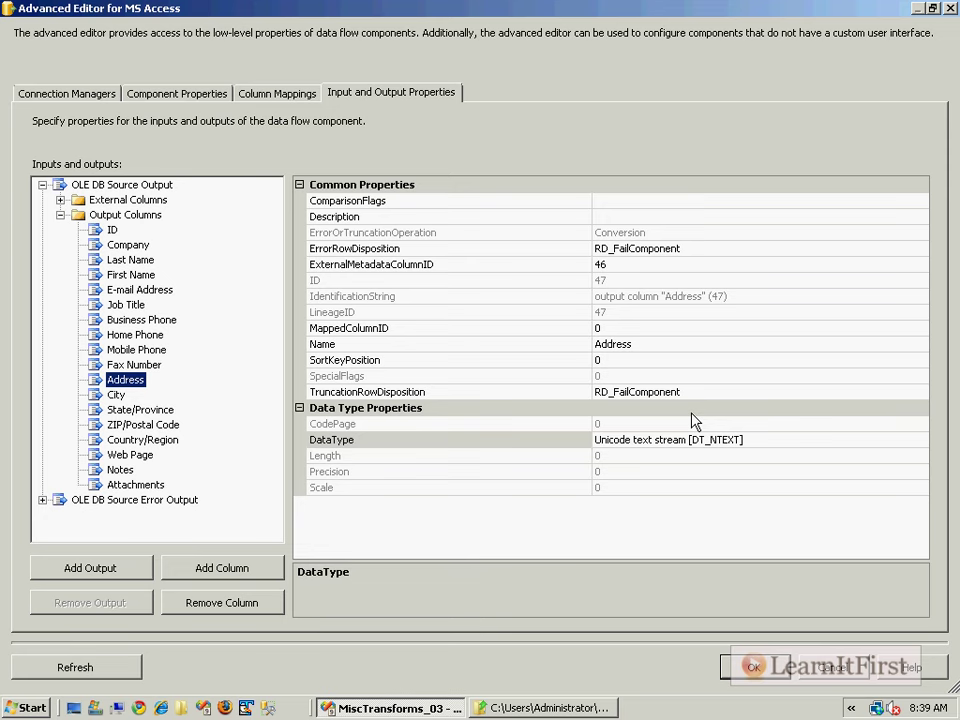
left_click(776, 668)
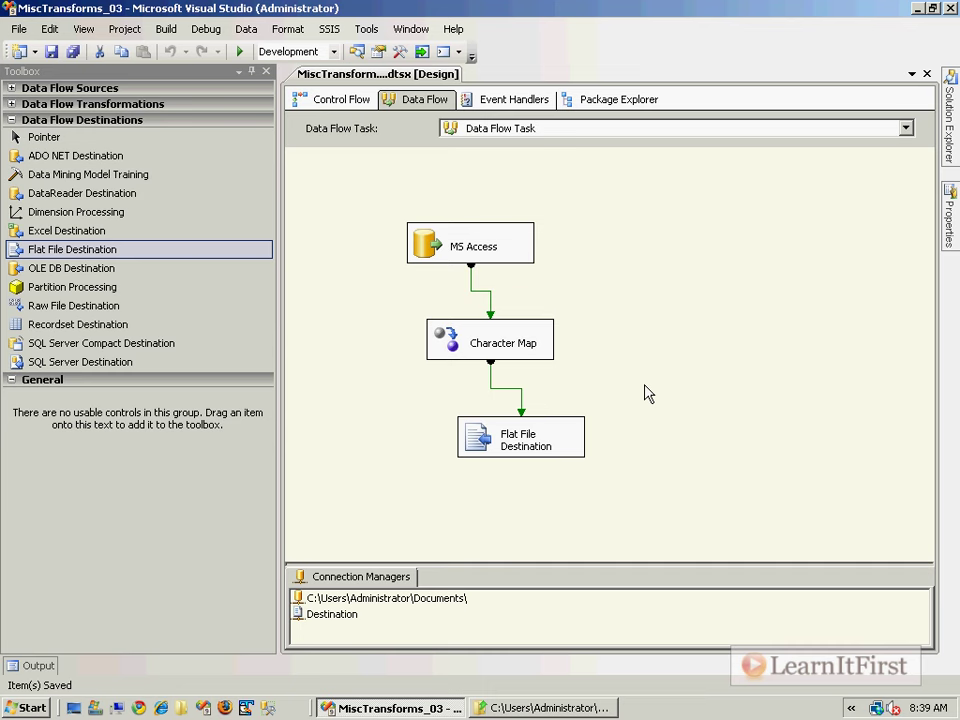
- Check the root of C:\ in Windows Explorer for the output file, and return to Visual Studio to run the package
left_click(542, 708)
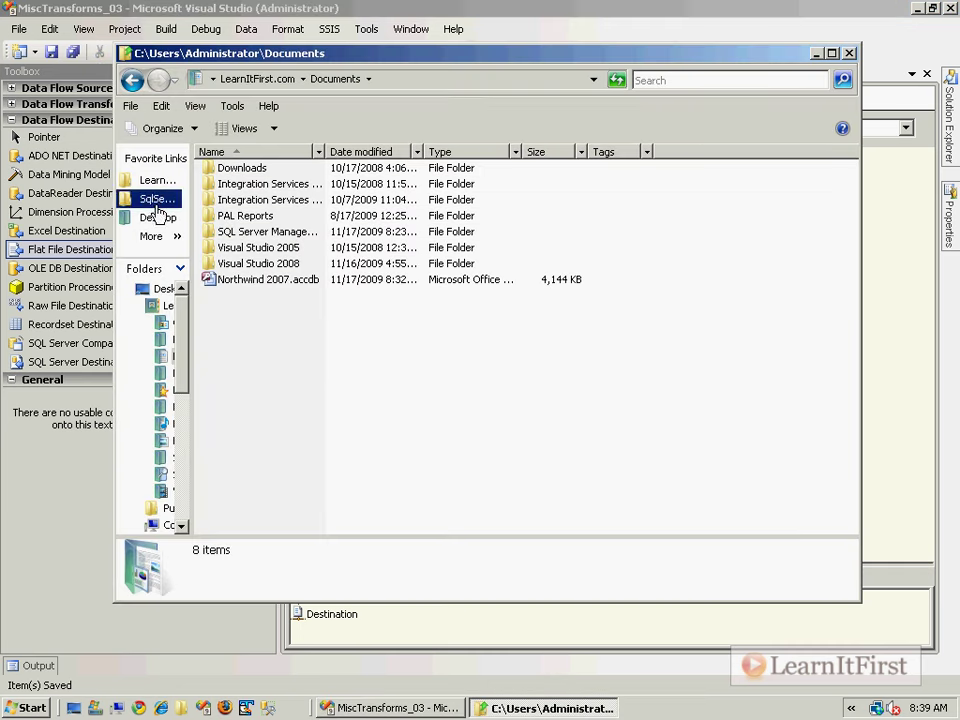
left_click(155, 236)
left_click(229, 285)
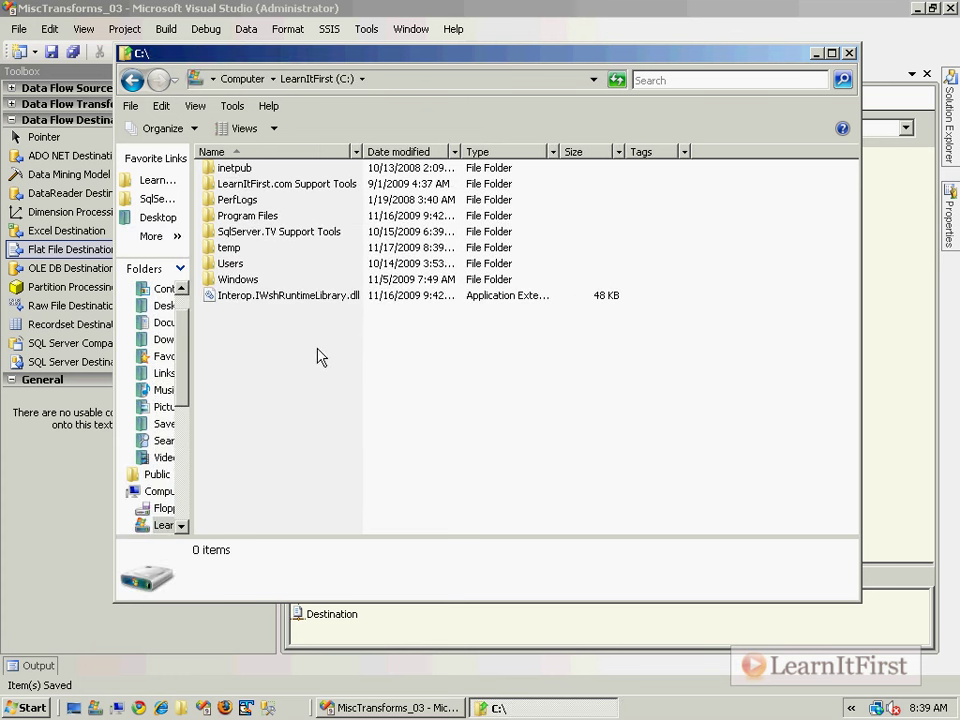
left_click(924, 362)
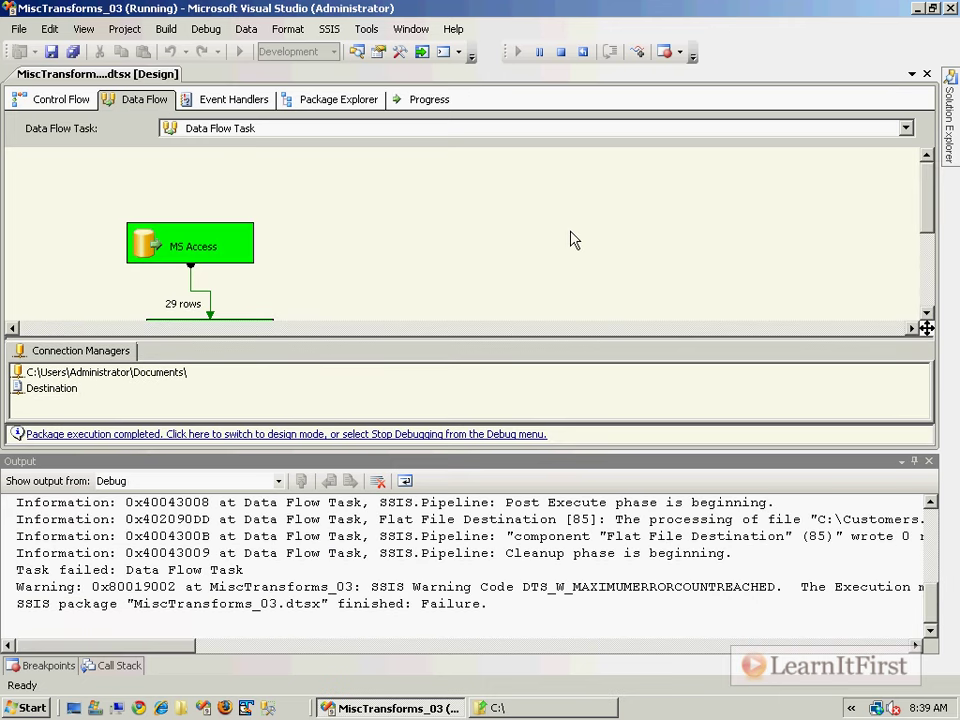
- Read the Flat File Destination's error message in the debug output, and return the package to design mode
scroll(574, 240, "down", 3)
left_click(529, 573)
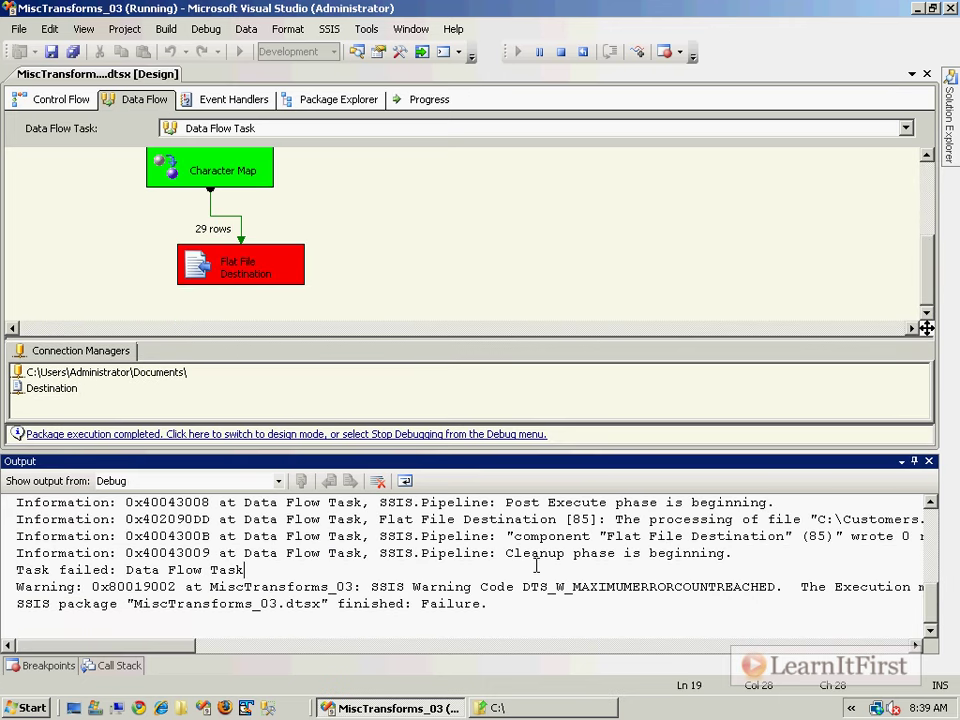
left_click_drag(163, 648, 177, 650)
mouse_move(230, 662)
left_mouse_down()
mouse_move(285, 656)
mouse_move(160, 648)
mouse_move(230, 652)
left_mouse_up()
scroll(351, 590, "up", 1)
scroll(351, 590, "up", 1)
left_click_drag(210, 553, 412, 553)
left_click_drag(208, 648, 395, 655)
left_click_drag(282, 553, 803, 556)
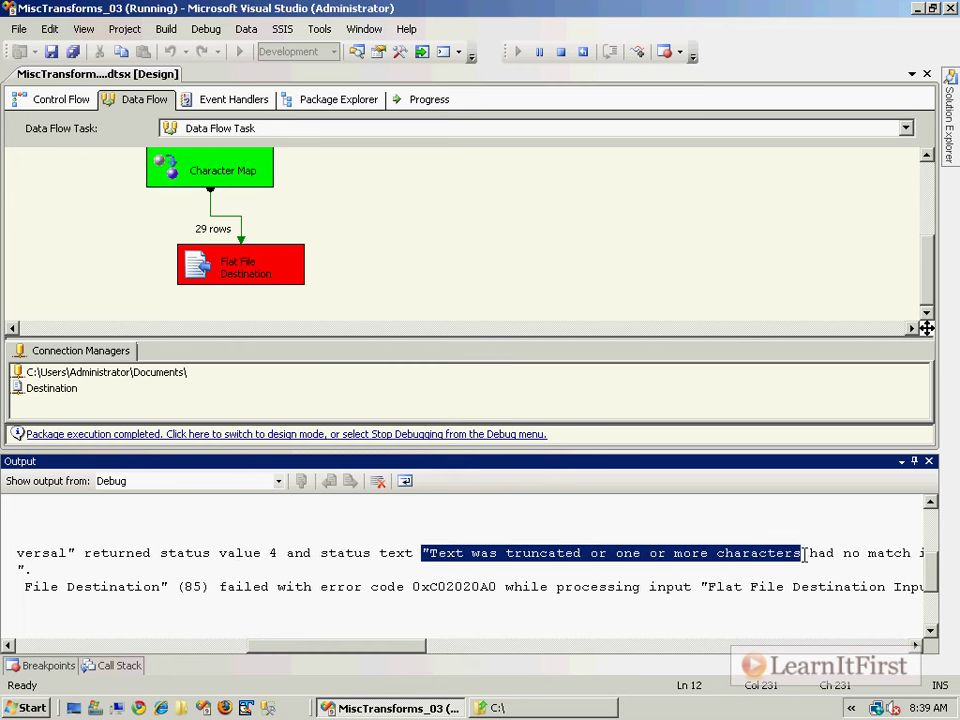
left_click_drag(383, 647, 446, 650)
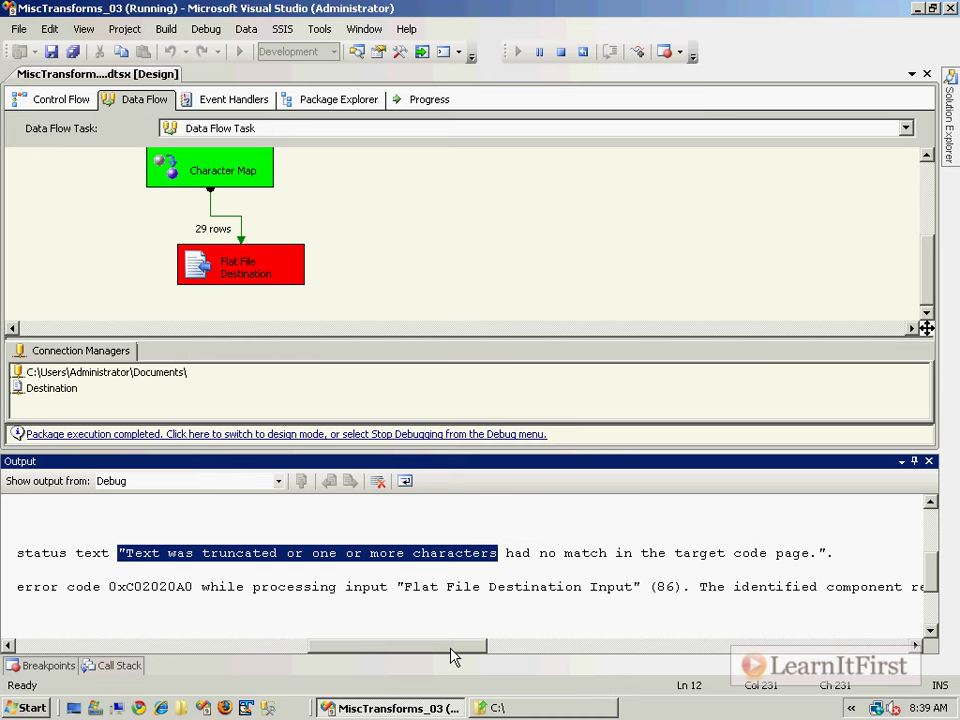
left_click(193, 435)
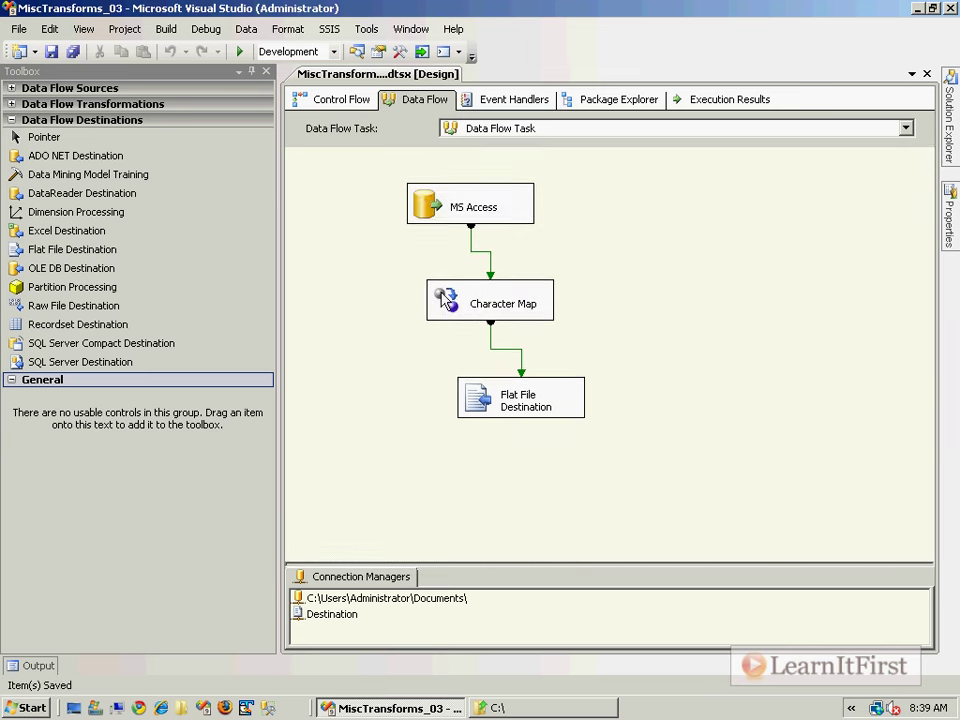
- In the MS Access source's Advanced Editor, set the First Name output column's length to 128, accept it and save the package
right_click(428, 208)
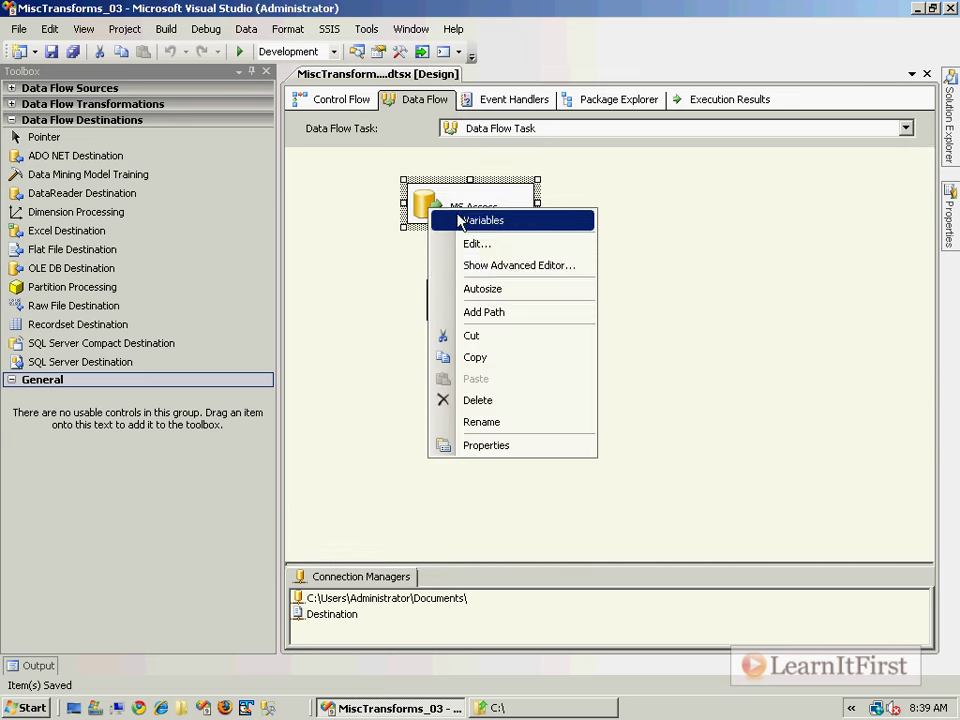
left_click(585, 267)
left_click(572, 137)
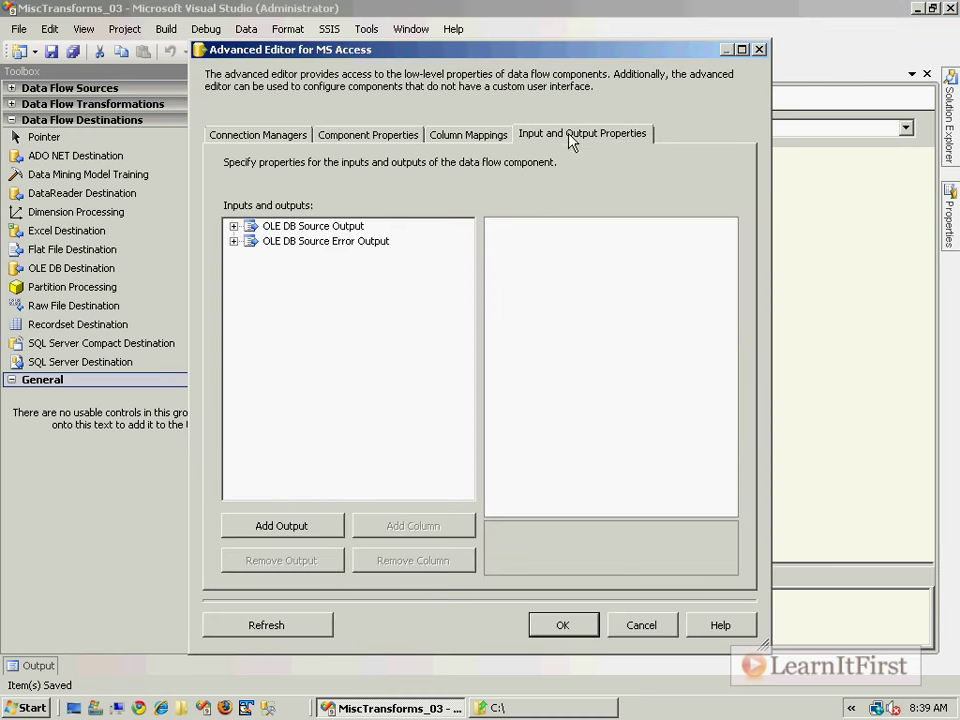
left_click(233, 226)
left_click(251, 256)
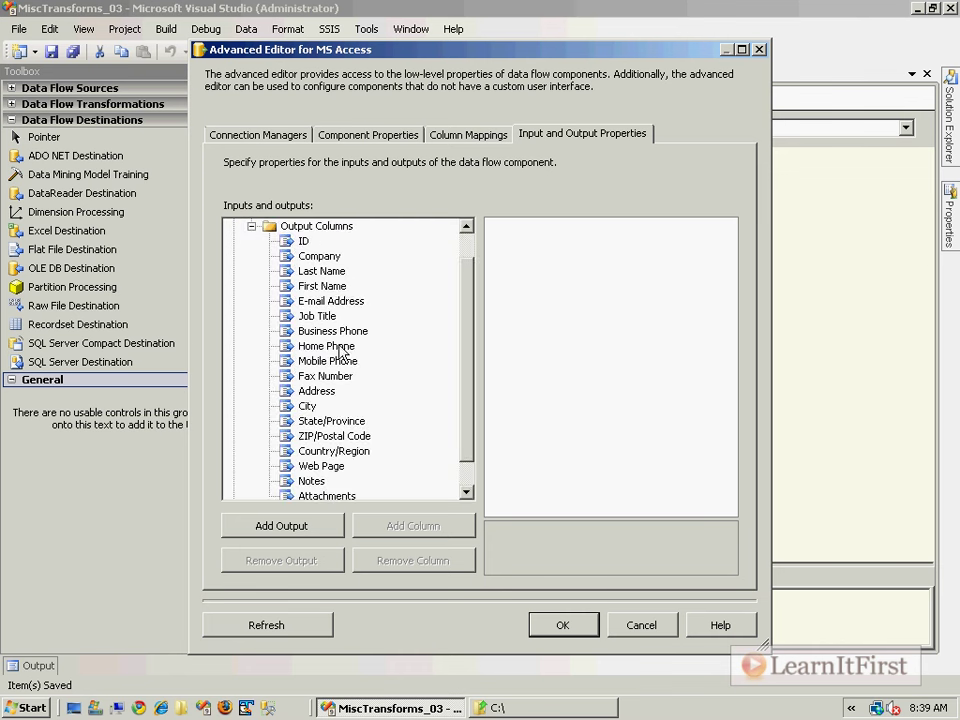
left_click(322, 285)
scroll(640, 440, "down", 1)
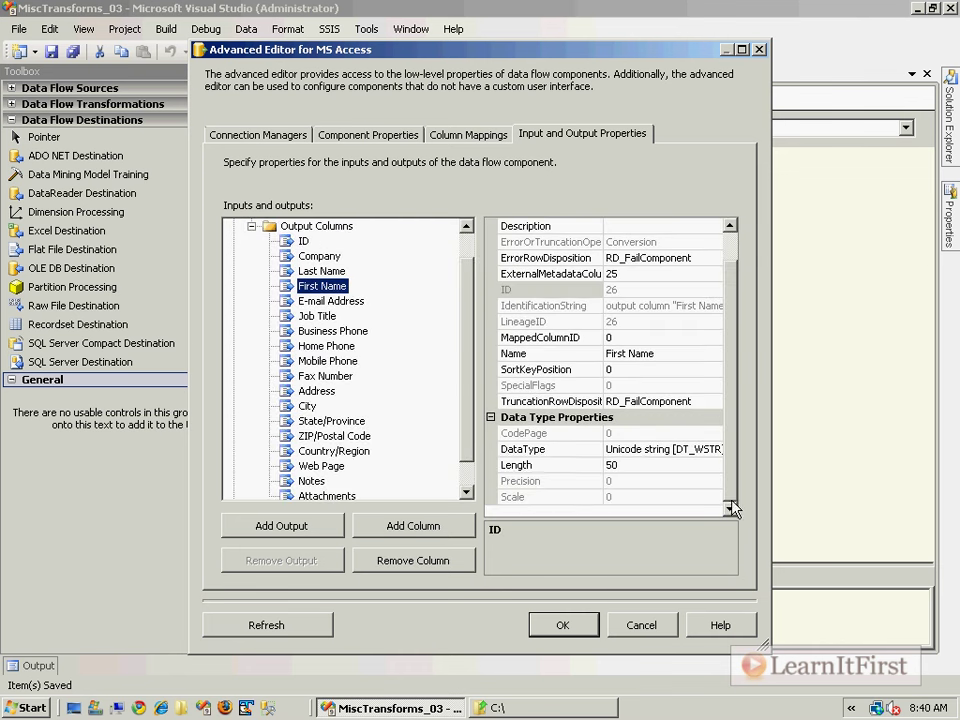
left_click(620, 465)
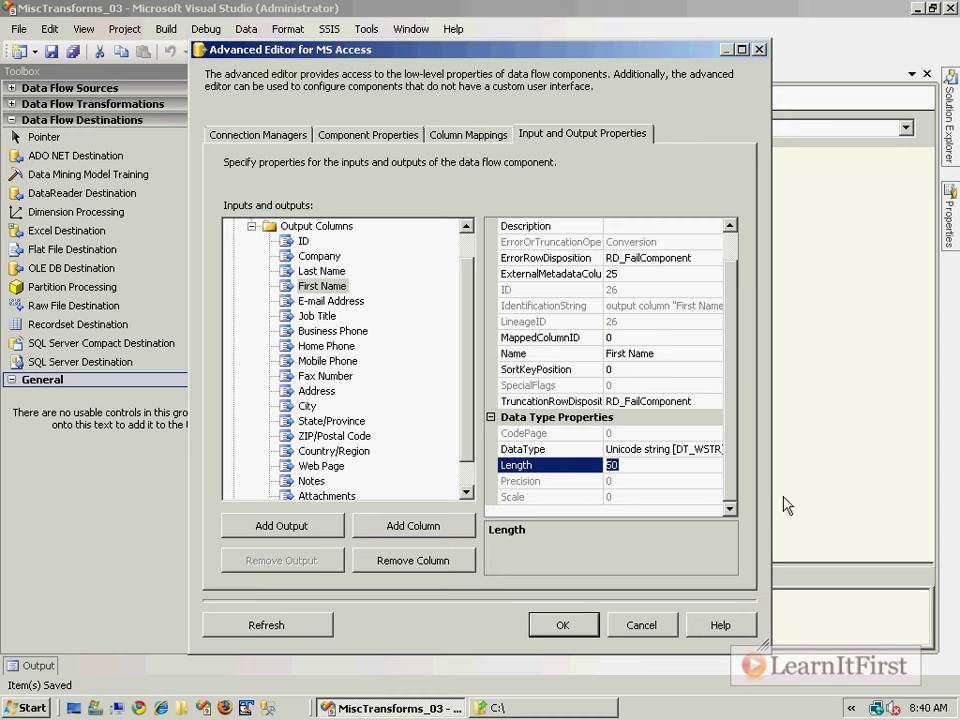
type("128")
left_click(558, 622)
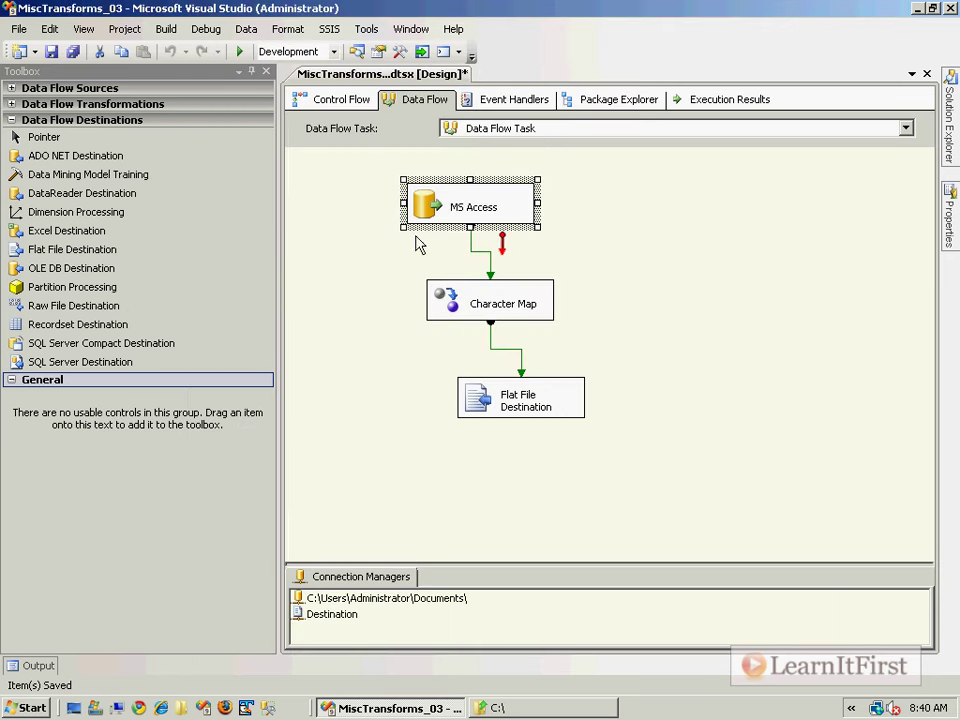
left_click(530, 345)
key("ctrl+s")
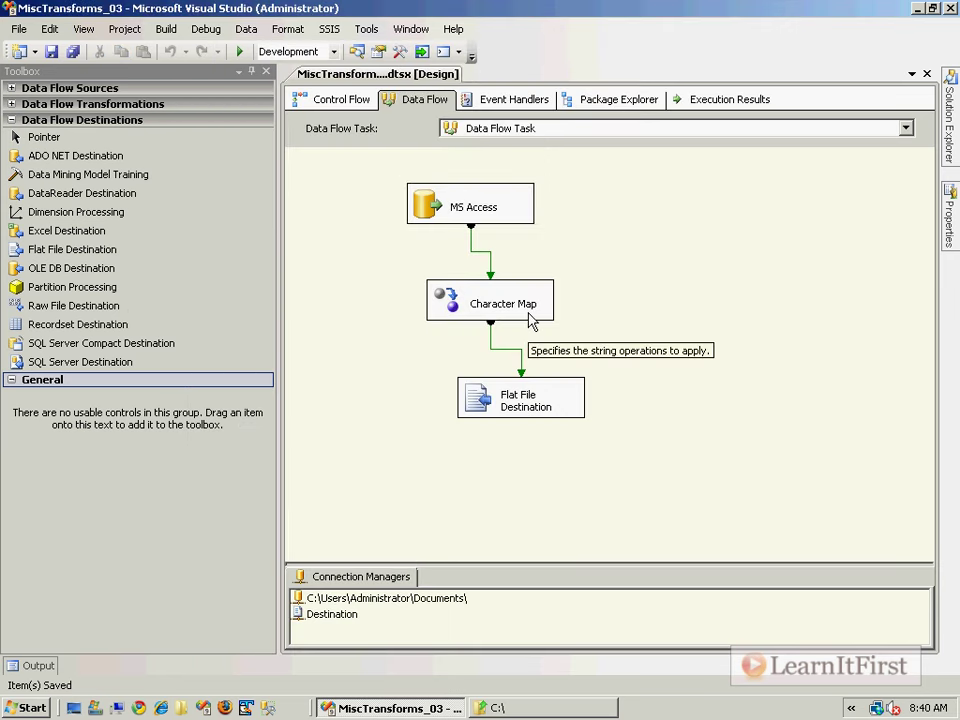
- Open Customers.txt from C:\ in Notepad, examine the FirstName_ByteReversal header and the first record, and close the file
key("alt+Tab")
left_click(258, 316)
double_click(258, 316)
left_click_drag(293, 182, 18, 173)
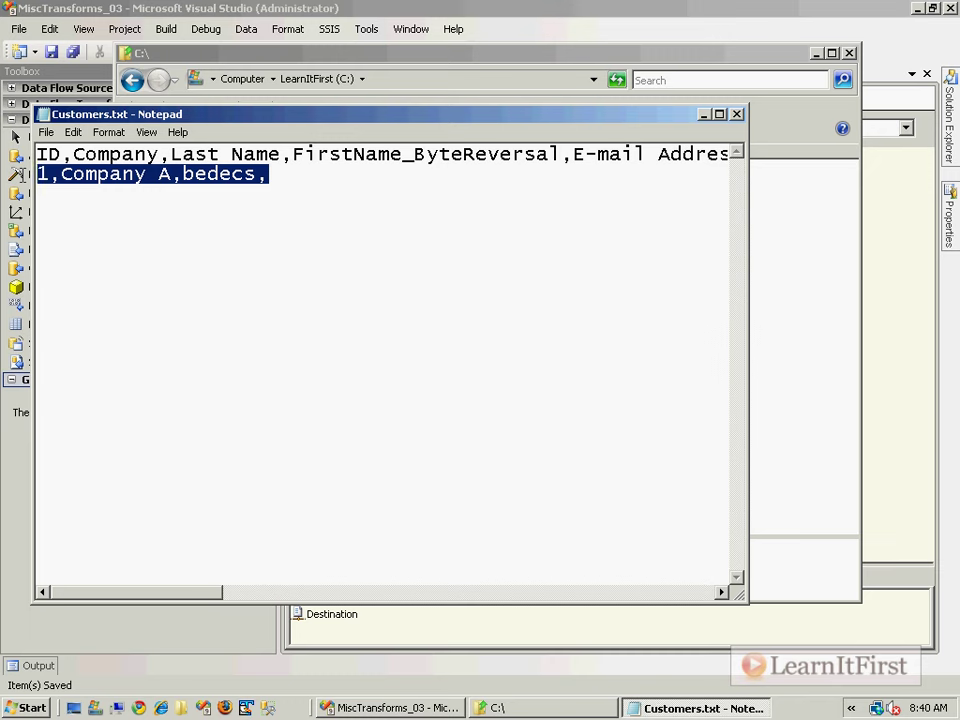
left_click(358, 154)
double_click(360, 155)
left_click(305, 156)
left_click_drag(293, 156, 560, 156)
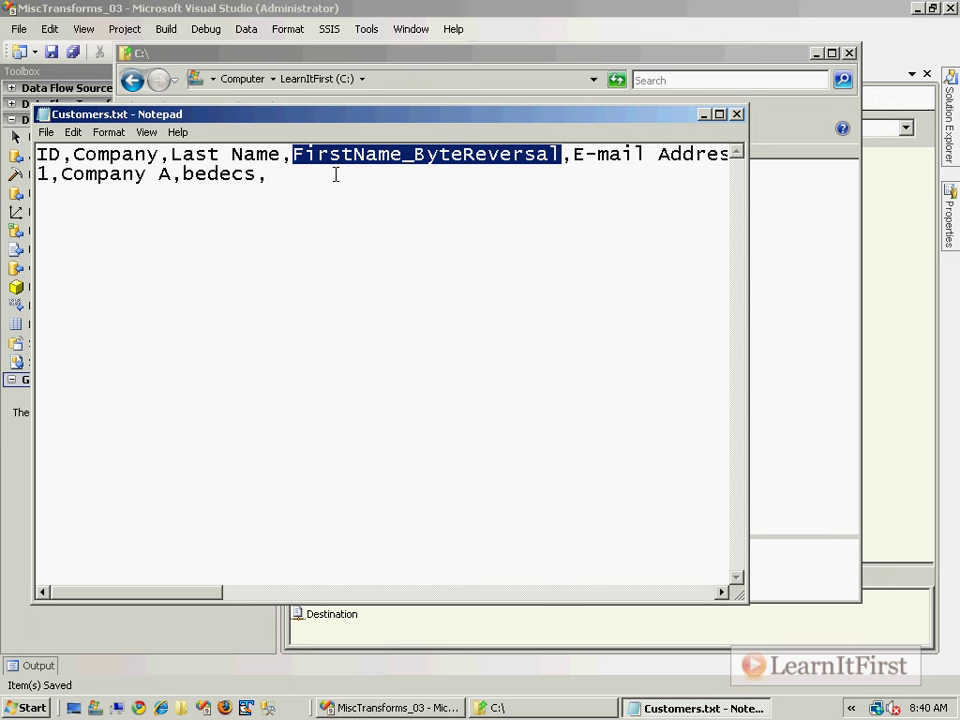
left_click(737, 114)
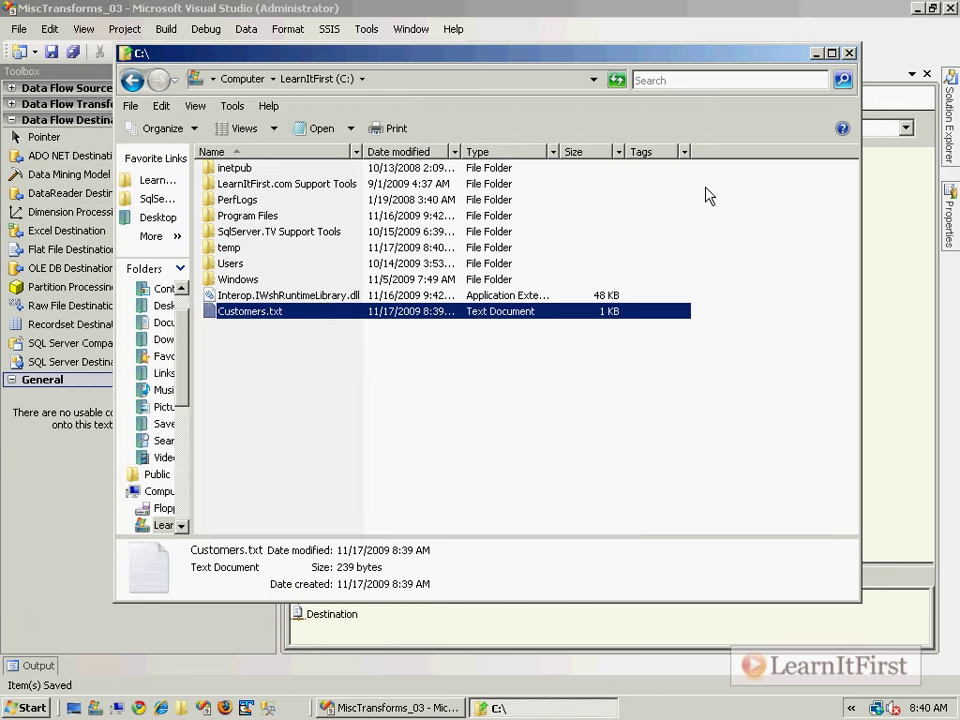
- Delete Customers.txt from C:\, return to Visual Studio and run the package again
right_click(332, 313)
left_click(361, 601)
left_click(553, 429)
left_click(900, 353)
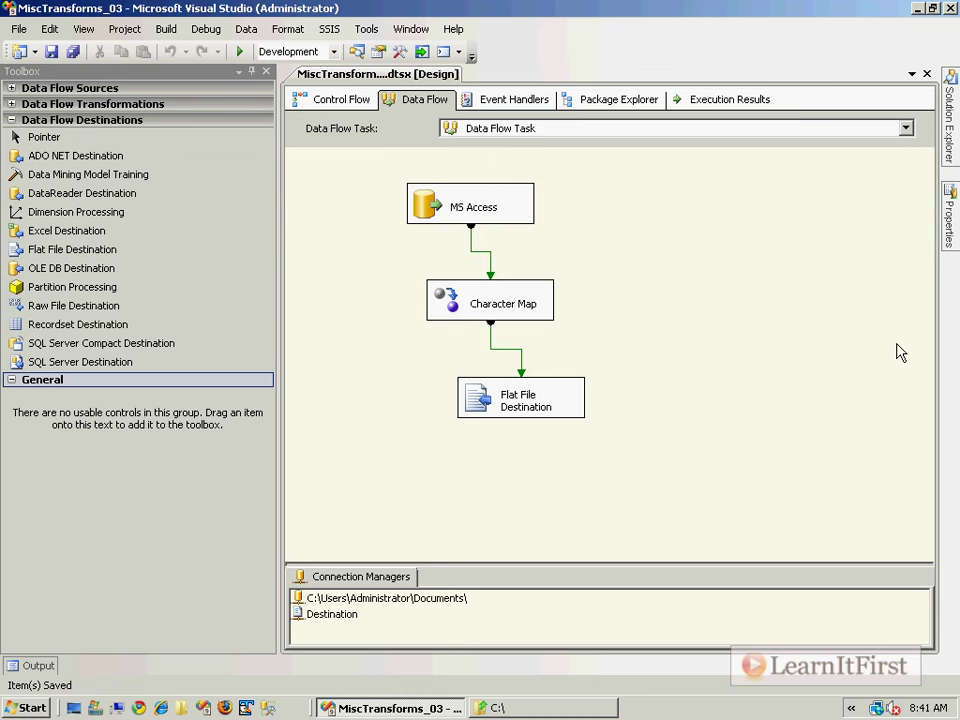
key("F5")
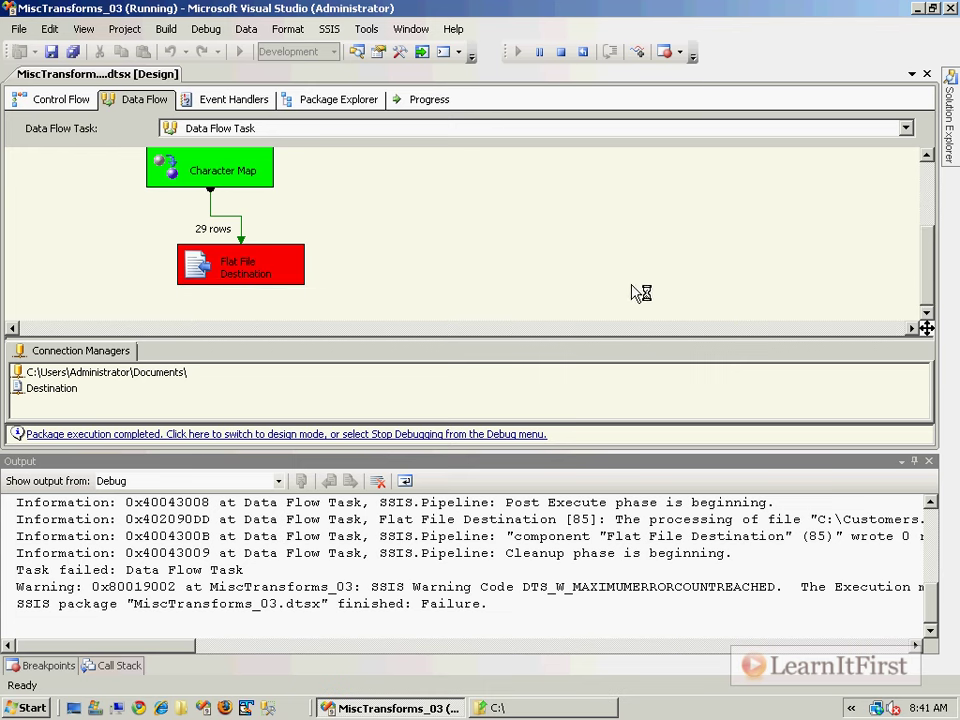
- Check the new run's output for the status text of the FirstName_ByteReversal conversion error, and stop the run
left_click_drag(145, 652, 229, 652)
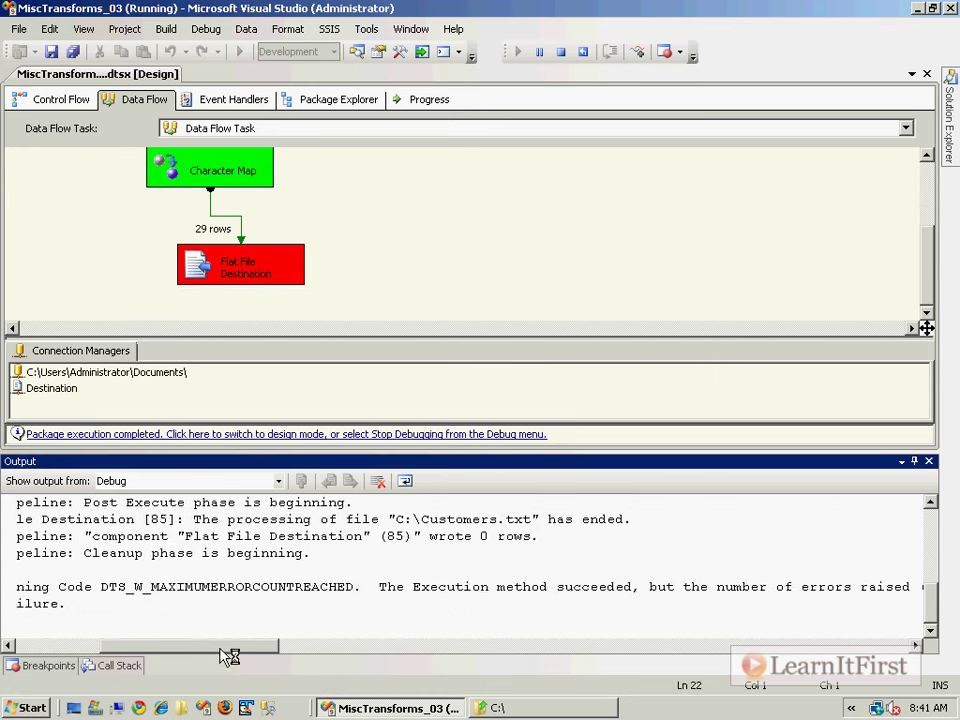
left_click(279, 583)
scroll(396, 510, "up", 1)
left_click_drag(348, 510, 600, 510)
left_click_drag(225, 652, 410, 652)
left_click_drag(200, 503, 400, 503)
mouse_move(425, 646)
left_mouse_down()
mouse_move(357, 648)
mouse_move(439, 652)
left_mouse_up()
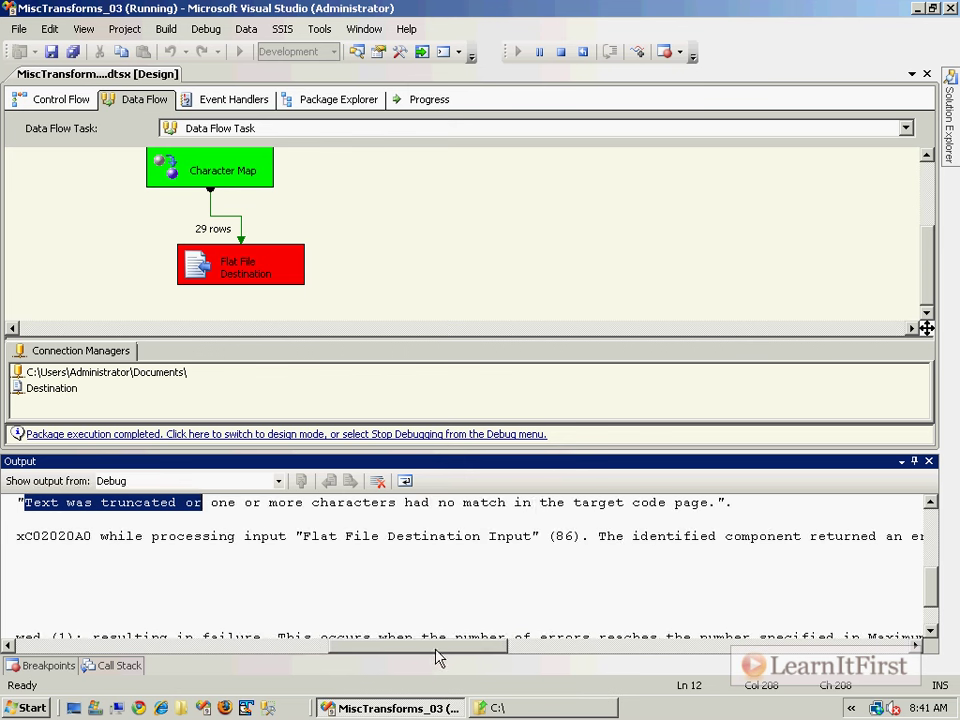
left_click_drag(710, 502, 305, 520)
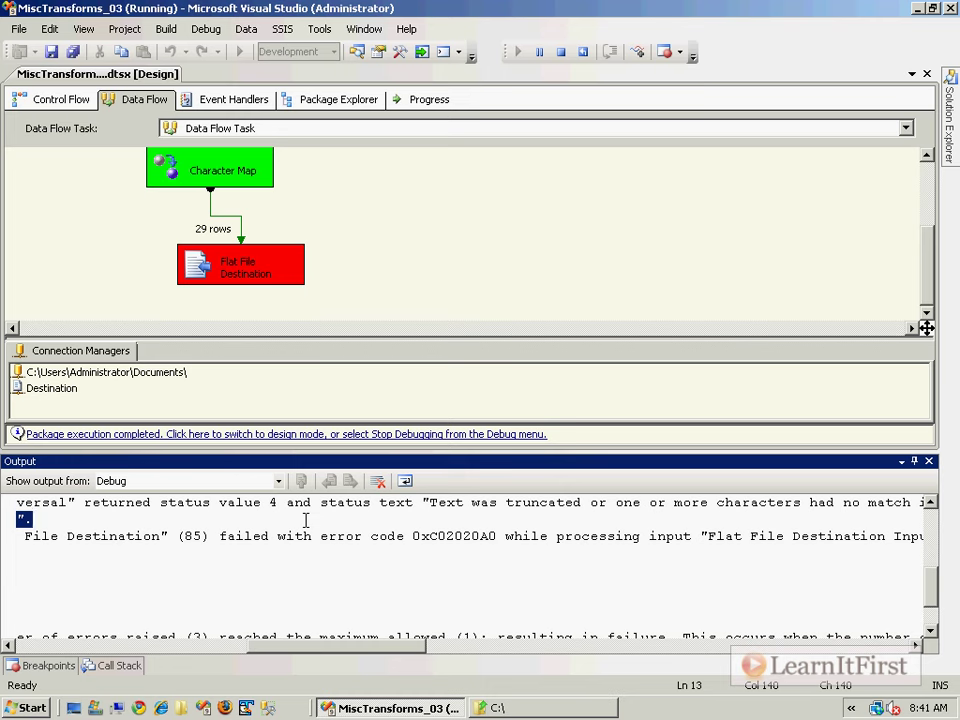
left_click(135, 434)
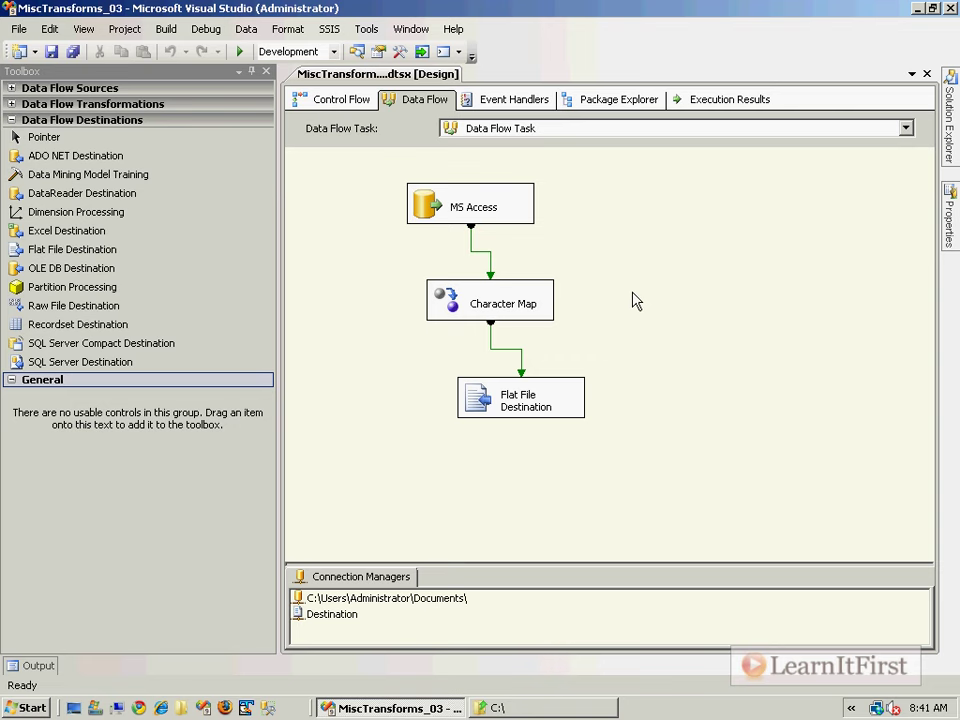
- Move the Flat File Destination lower, add a grid data viewer to the path leading from Character Map to it, and save
left_click_drag(521, 400, 508, 440)
right_click(492, 362)
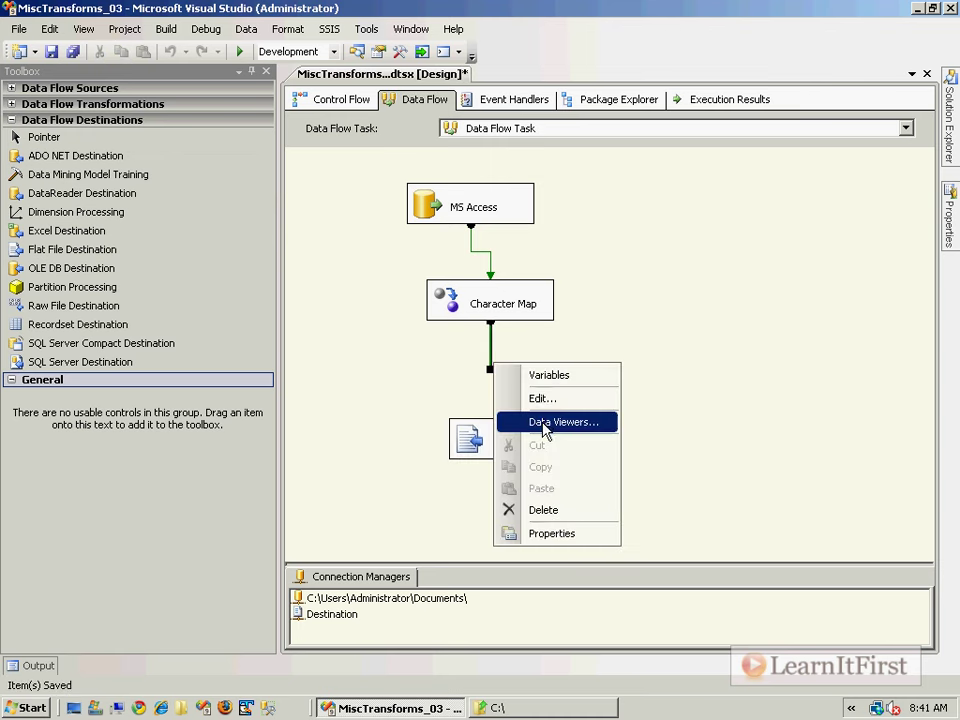
left_click(546, 422)
left_click(527, 519)
left_click(492, 514)
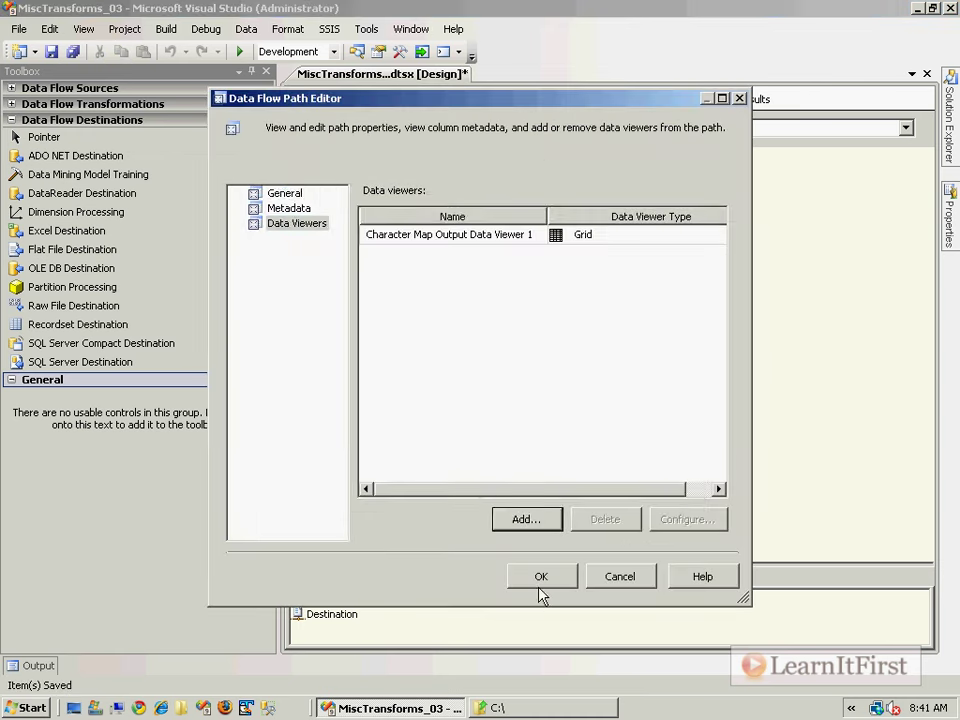
left_click(541, 577)
key("ctrl+s")
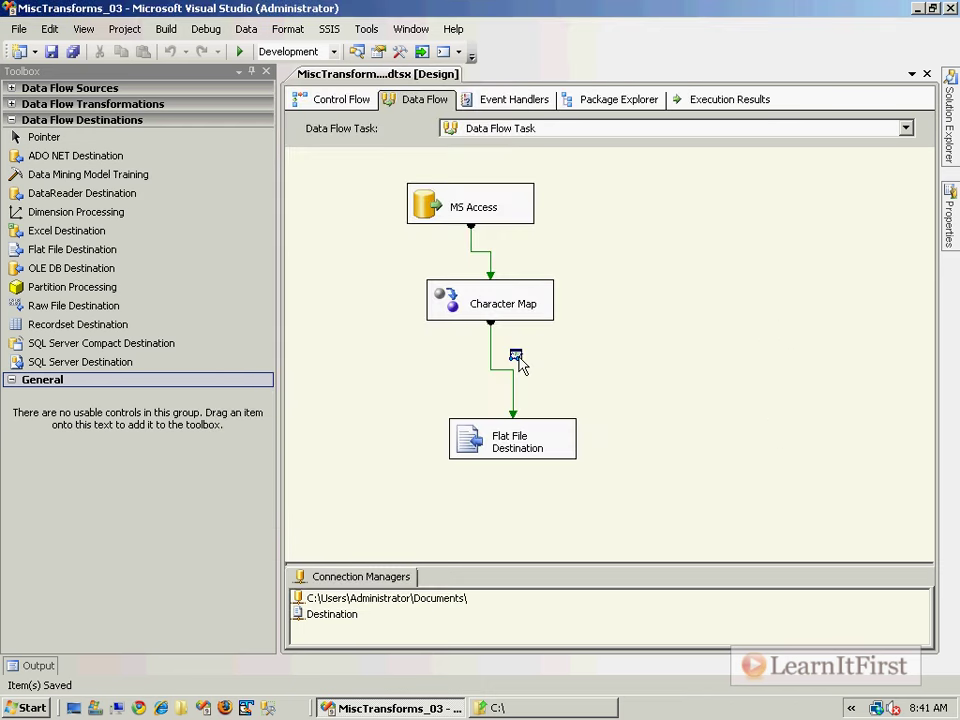
- Delete the data viewer from the path between Character Map and Flat File Destination, and save the package
right_click(518, 364)
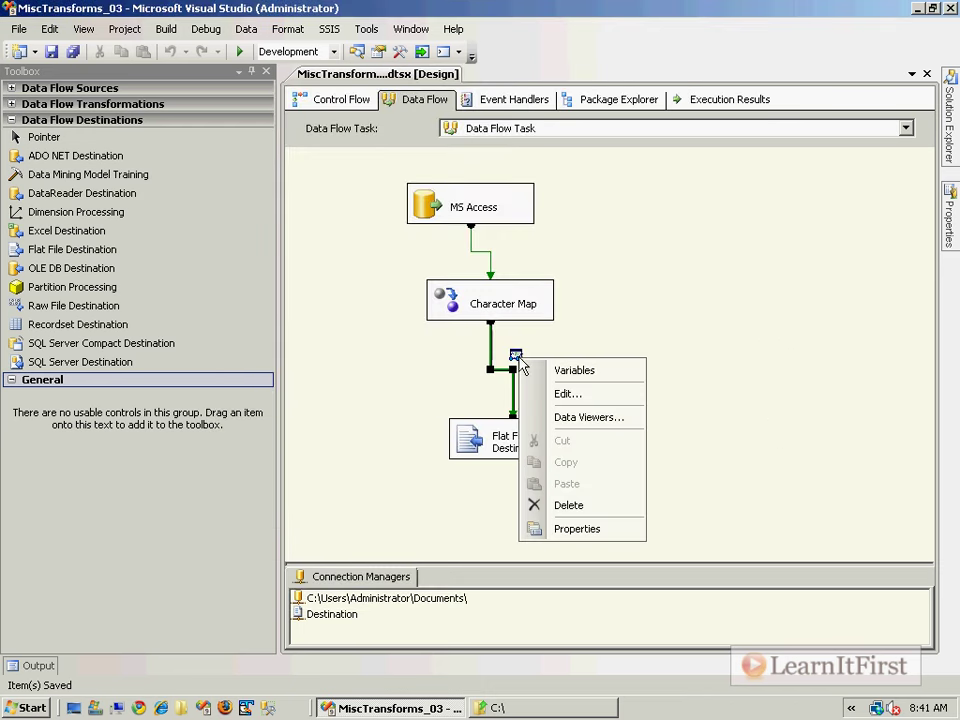
left_click(576, 425)
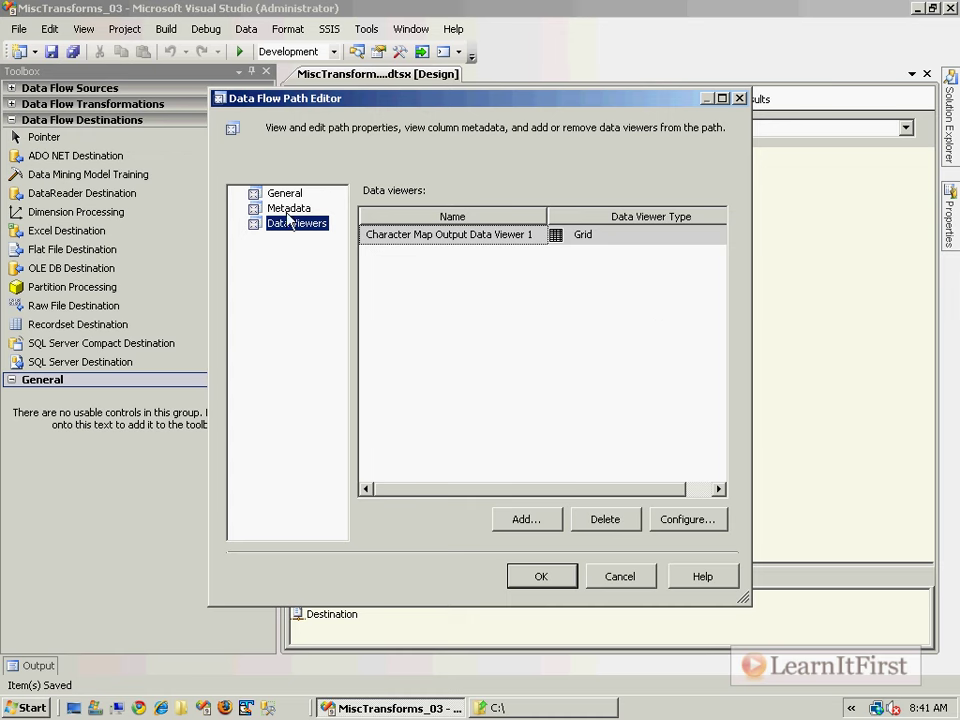
left_click(557, 566)
right_click(507, 369)
left_click(572, 454)
left_click(622, 521)
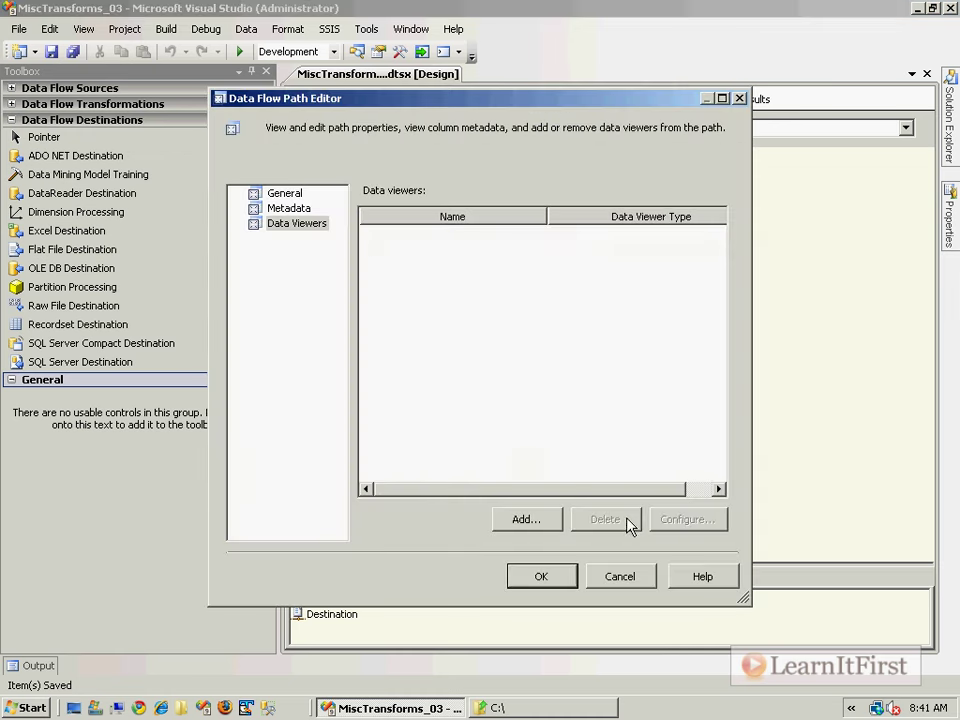
left_click(543, 578)
key("ctrl+s")
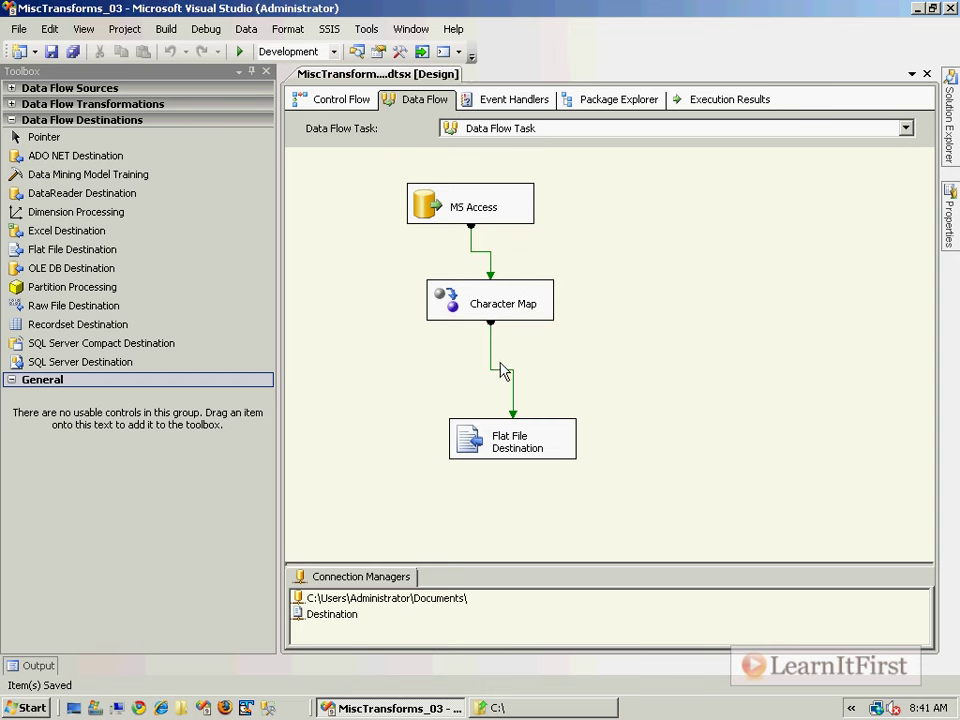
- Add a grid data viewer to the Character Map output path again, and run the package
right_click(504, 369)
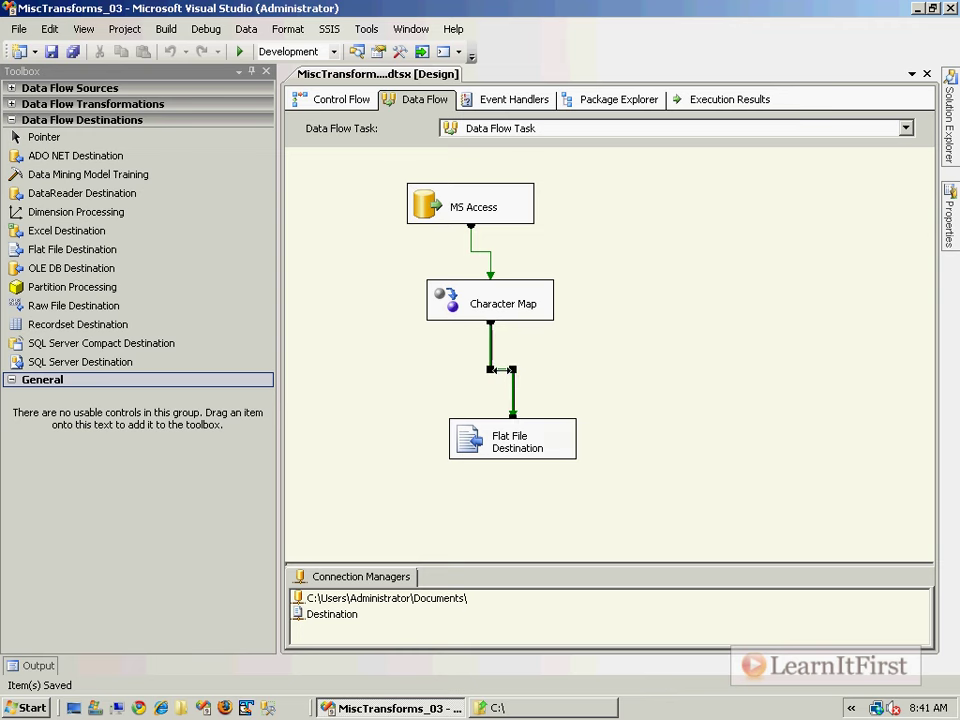
left_click(603, 428)
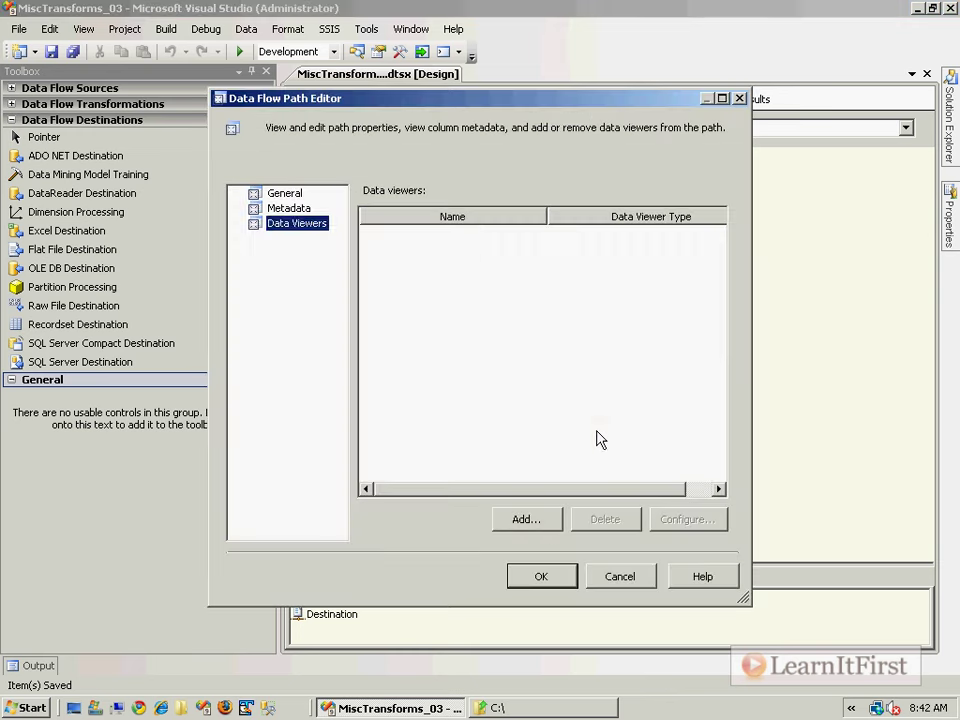
left_click(536, 527)
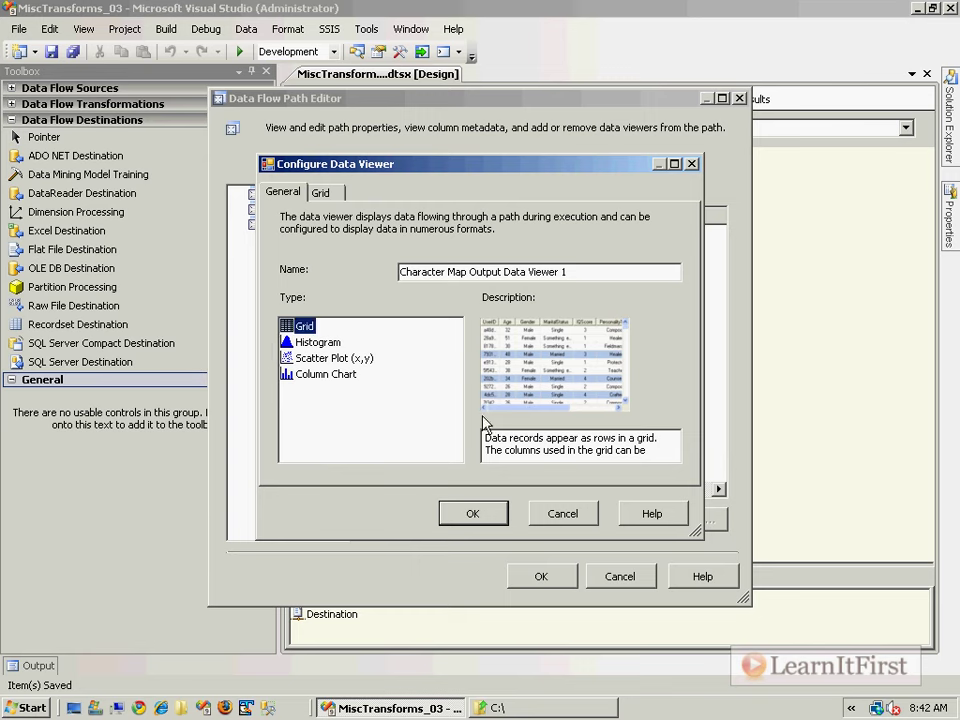
left_click(468, 515)
left_click(537, 577)
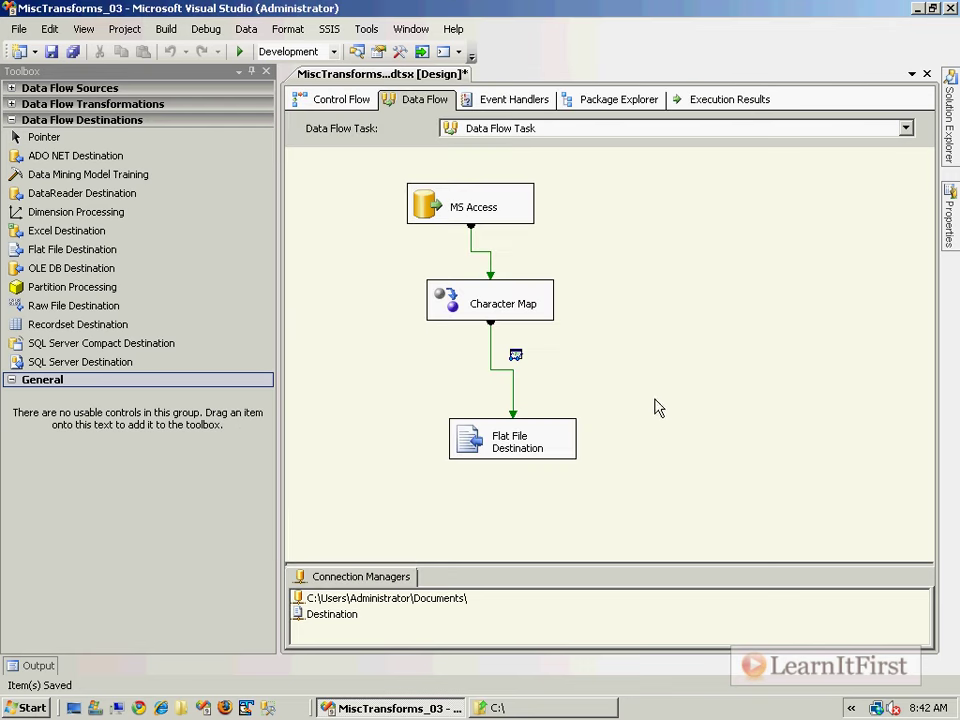
key("F5")
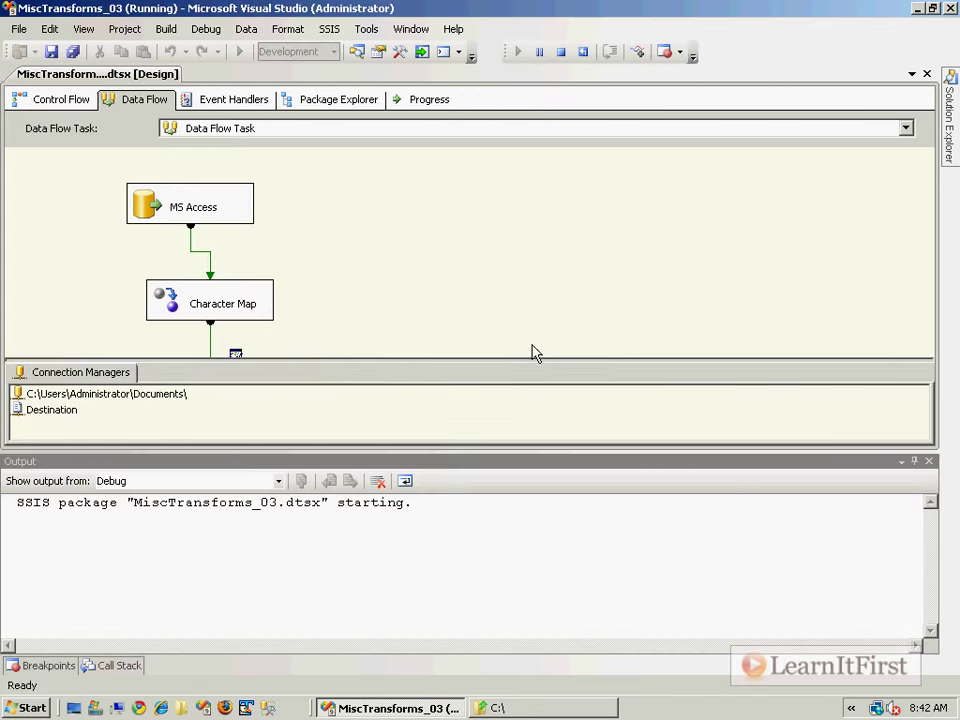
- Widen the data viewer window and examine the FirstName_ByteReversal values of the first customer rows
left_click_drag(732, 250, 900, 248)
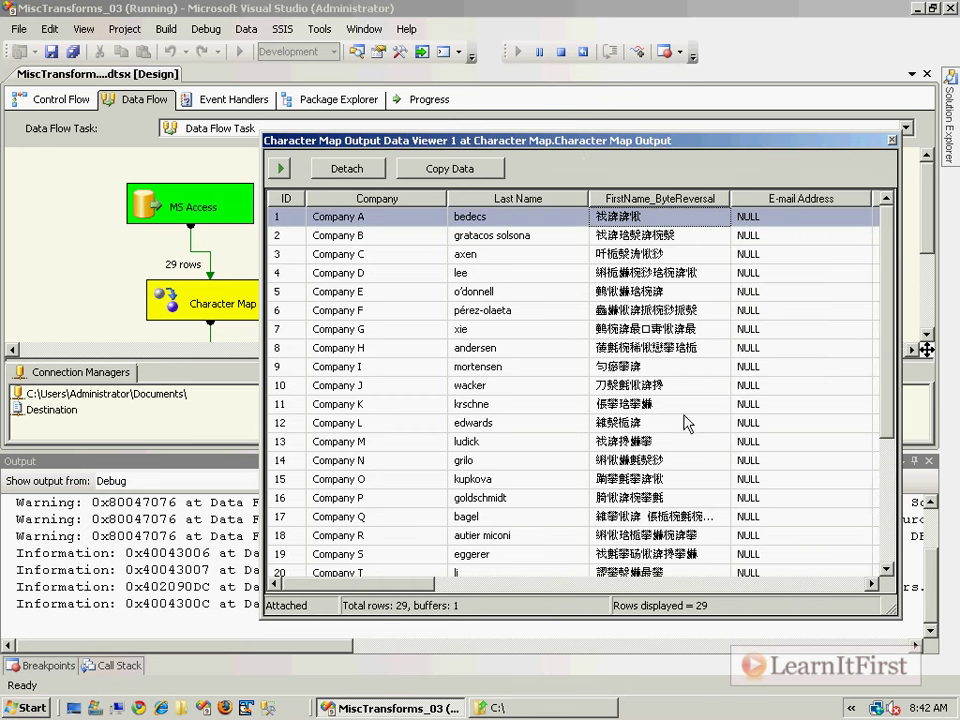
left_click(658, 236)
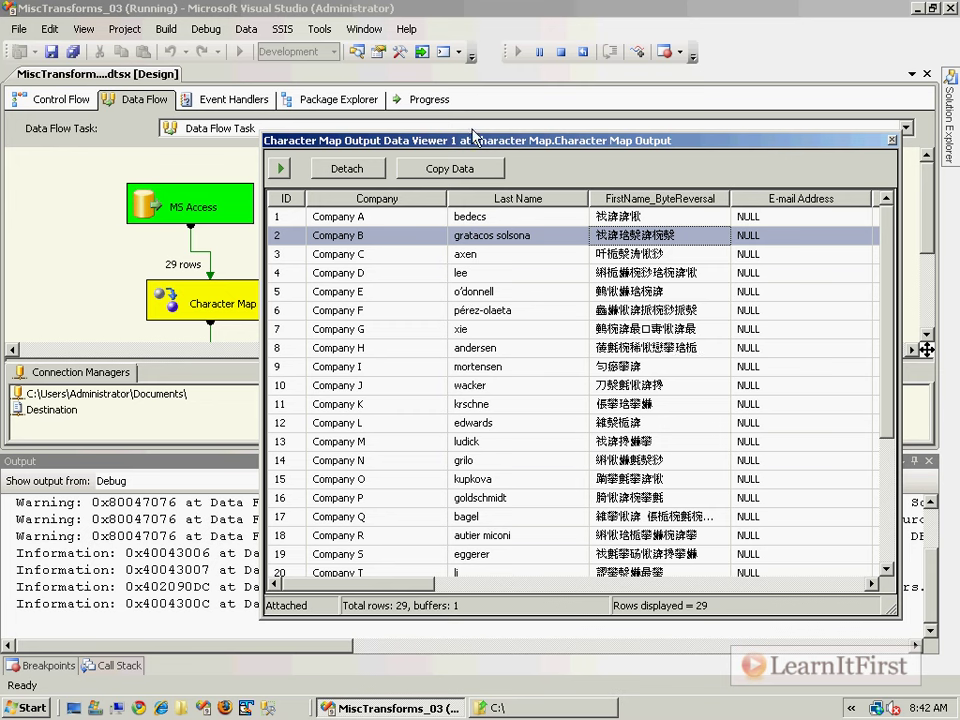
left_click(670, 258)
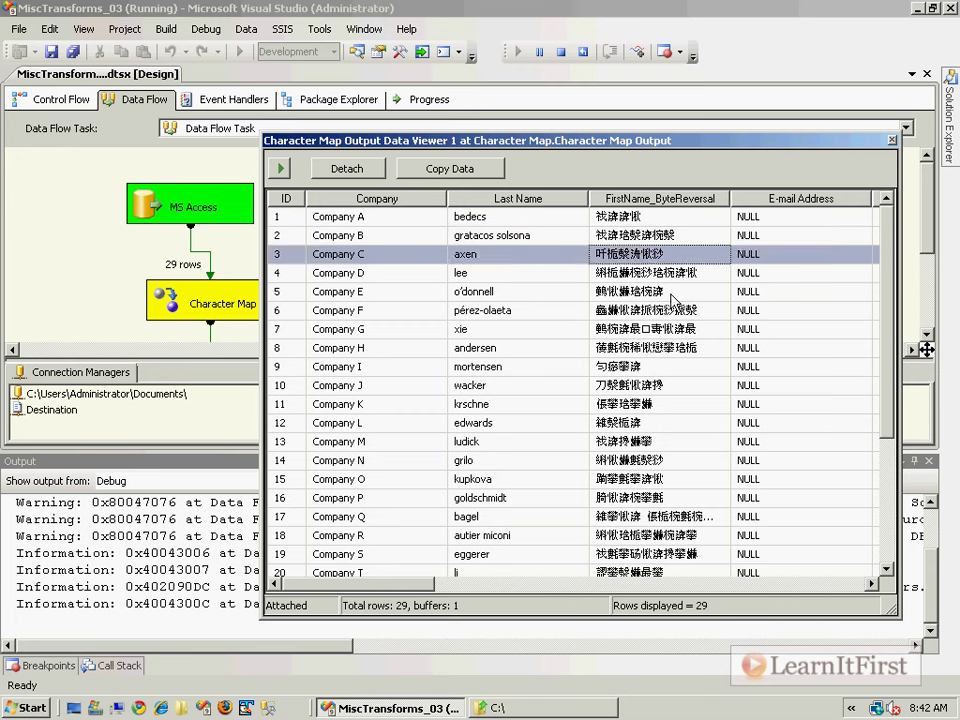
- Review the remaining FirstName_ByteReversal rows, let the package run finish, check the Flat File Destination, and return to design mode
left_click(690, 291)
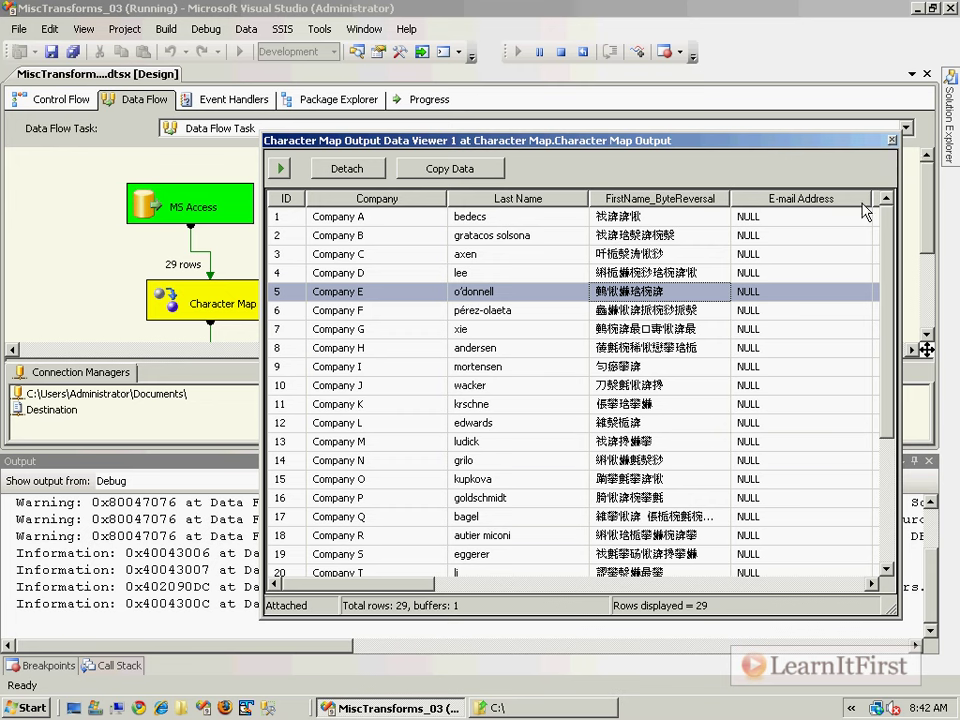
scroll(595, 437, "down", 3)
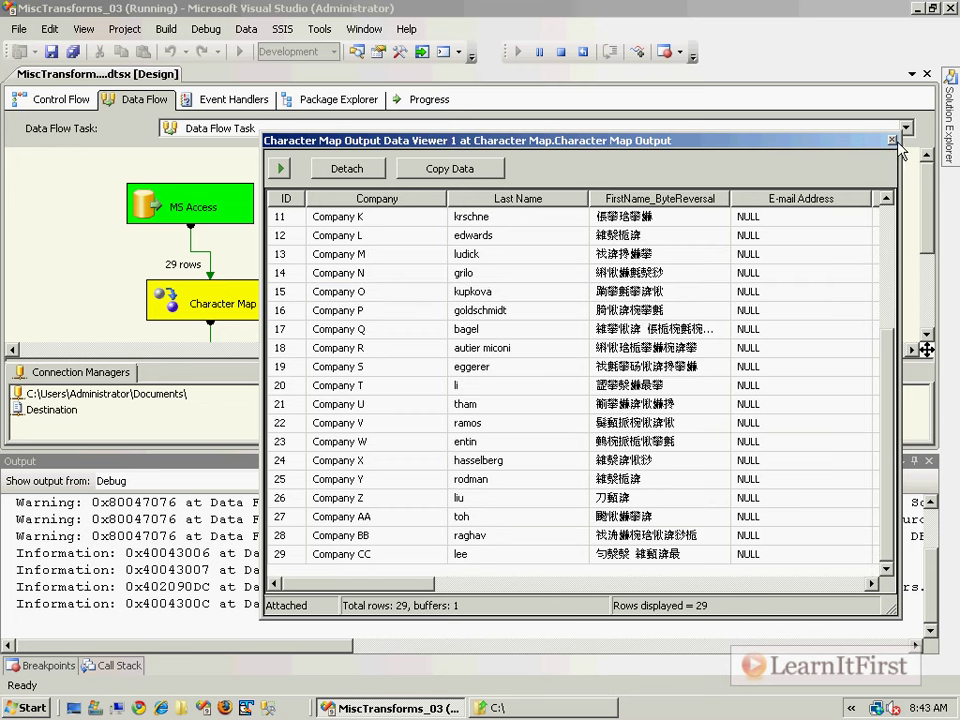
key("F5")
scroll(414, 257, "down", 3)
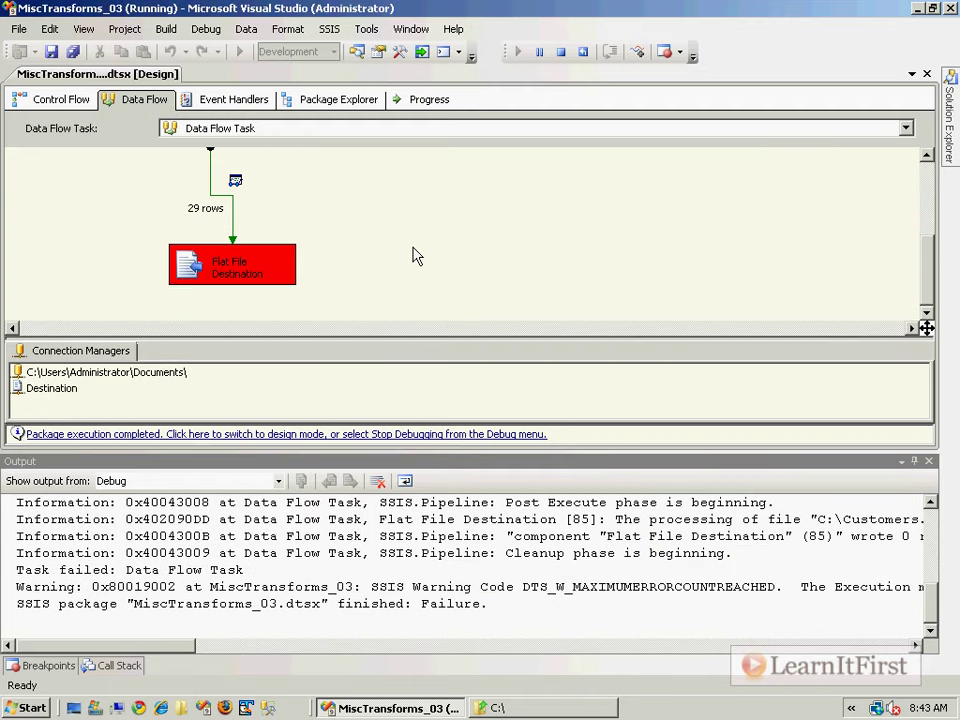
left_click(355, 436)
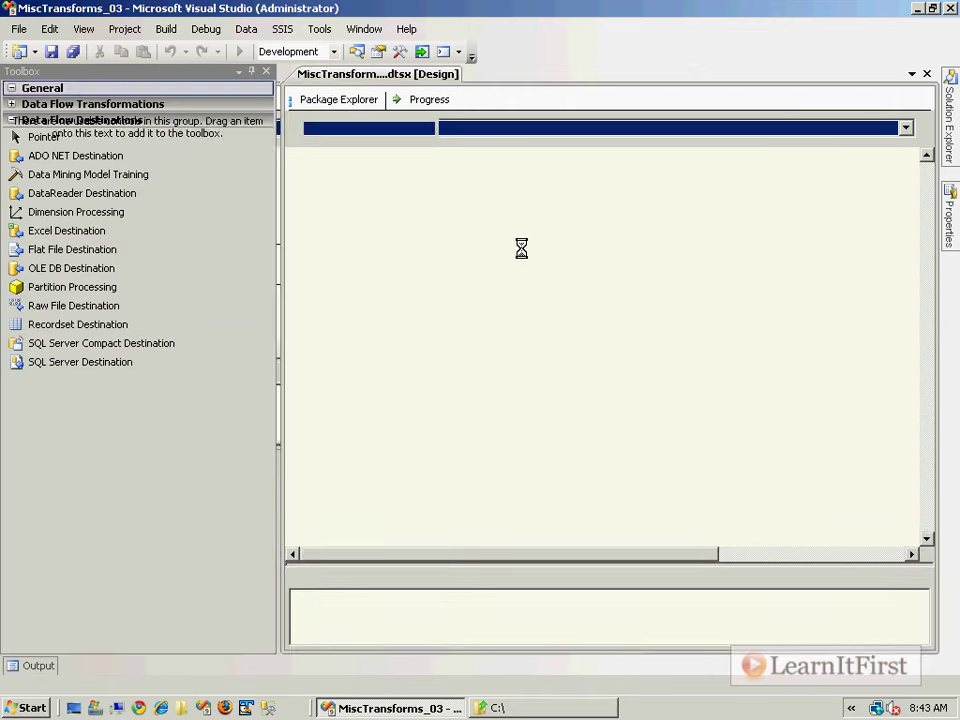
- Map the FirstName_ByteReversal destination column of the Flat File Destination to <ignore>, and save the package
double_click(476, 448)
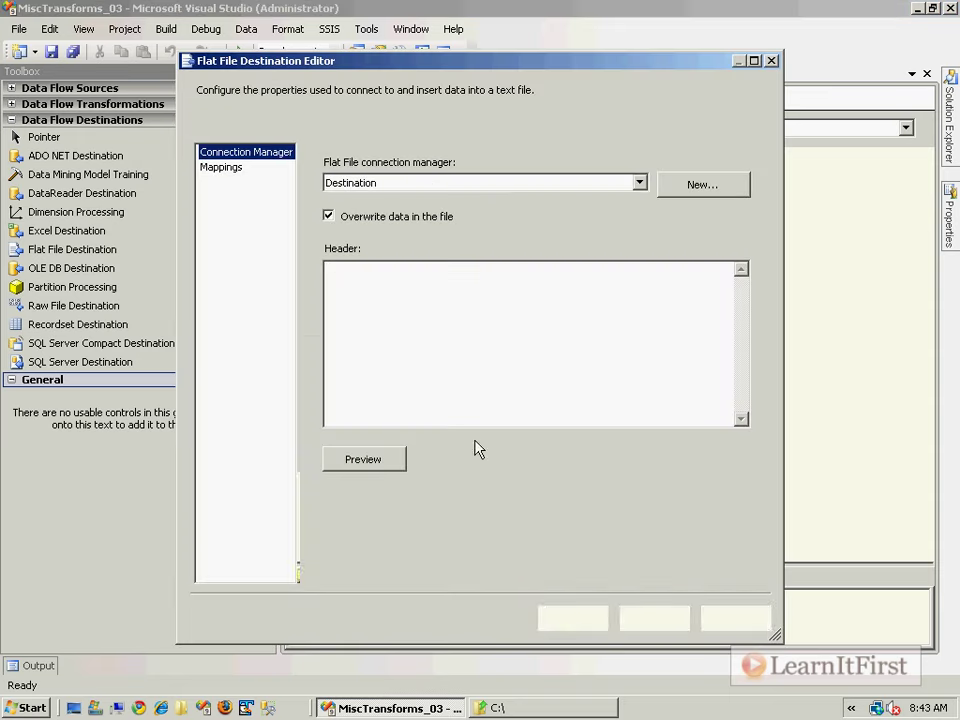
left_click(222, 167)
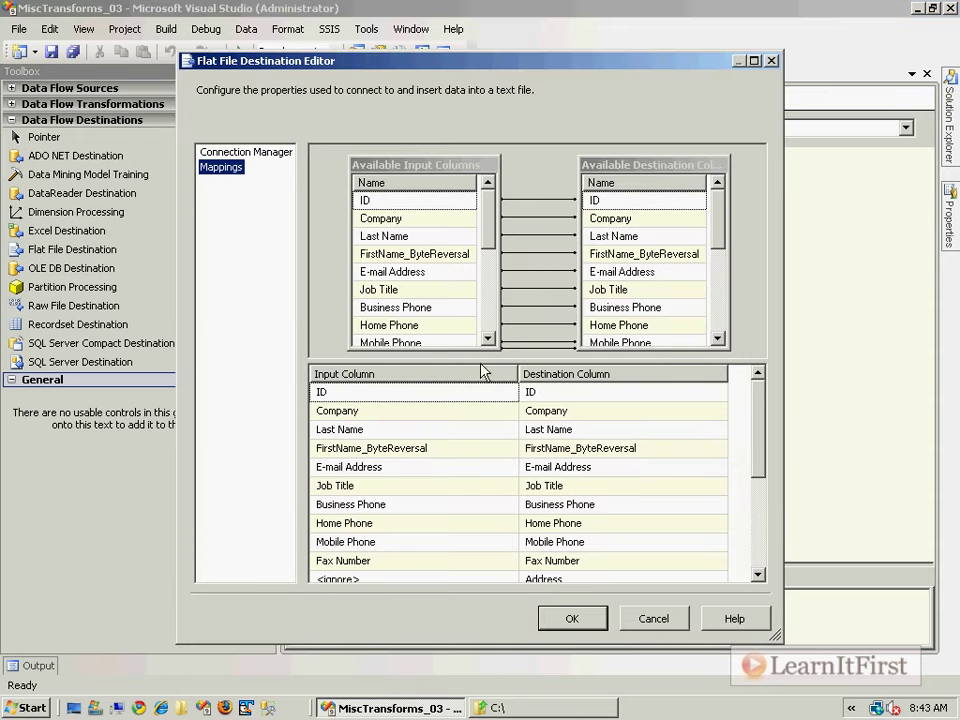
left_click(435, 449)
left_click(440, 449)
left_click(461, 472)
left_click(467, 454)
left_click(468, 457)
left_click(468, 456)
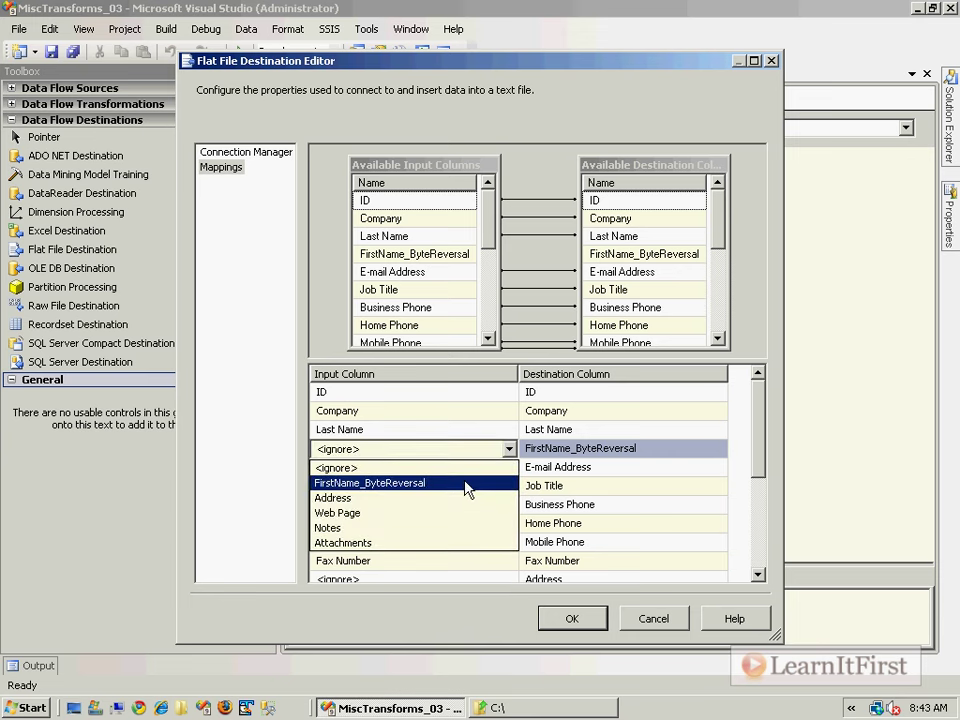
key("Up")
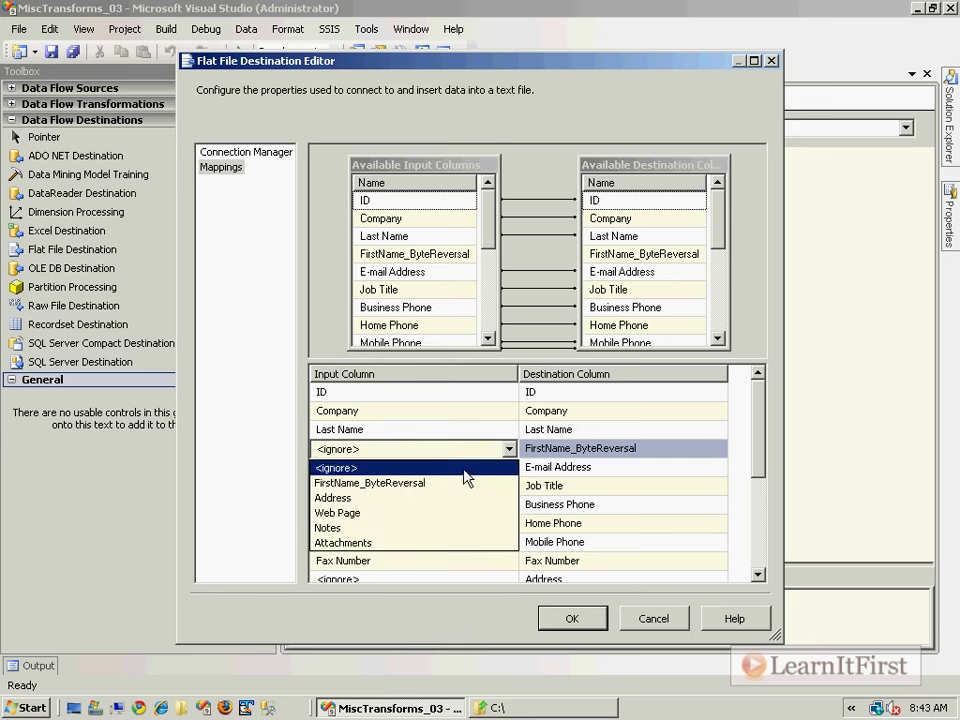
left_click(464, 468)
left_click(563, 618)
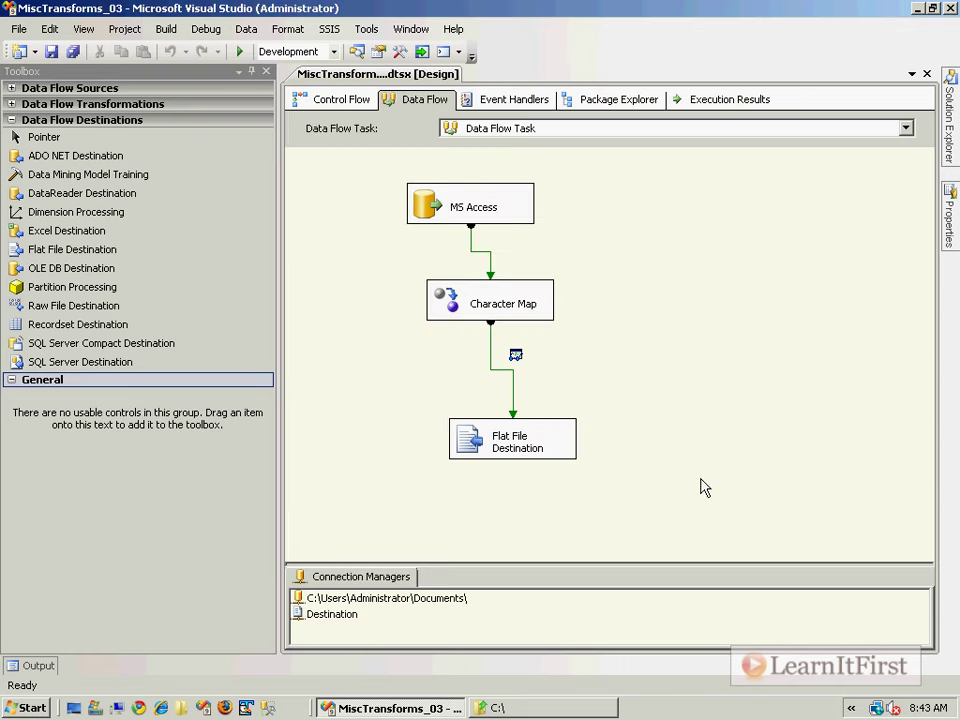
key("ctrl+s")
- Switch to the C:\ folder window, delete Customers.txt, and return to the package
key("alt+Tab")
left_click(258, 311)
key("Delete")
key("Return")
key("alt+Tab")
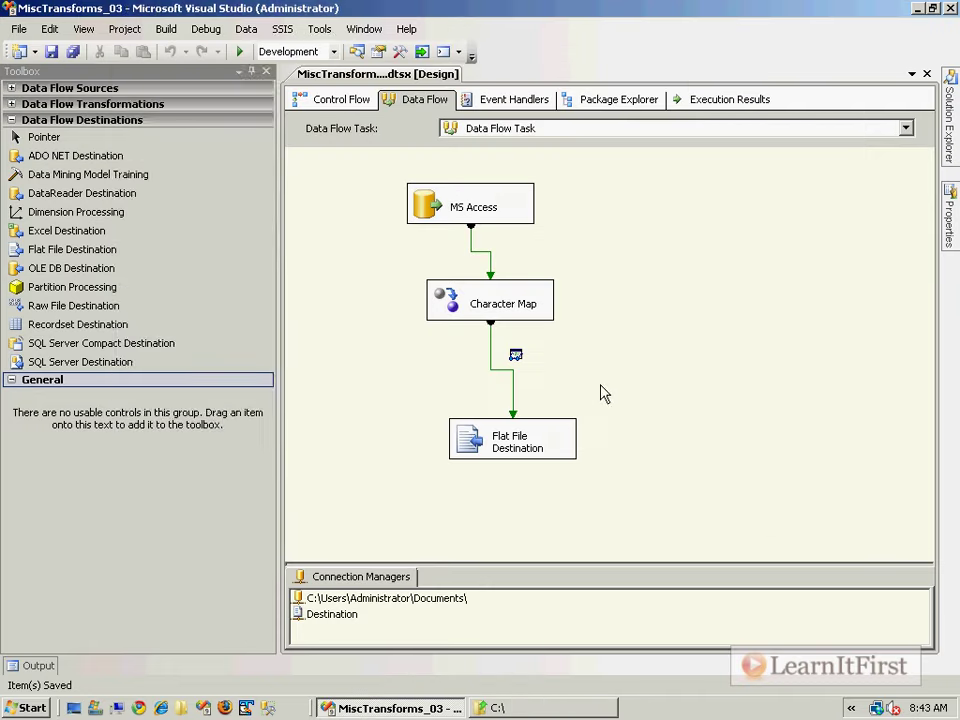
- Run the package, close the Character Map data viewer so the rows flow on, and check the Flat File Destination
key("F5")
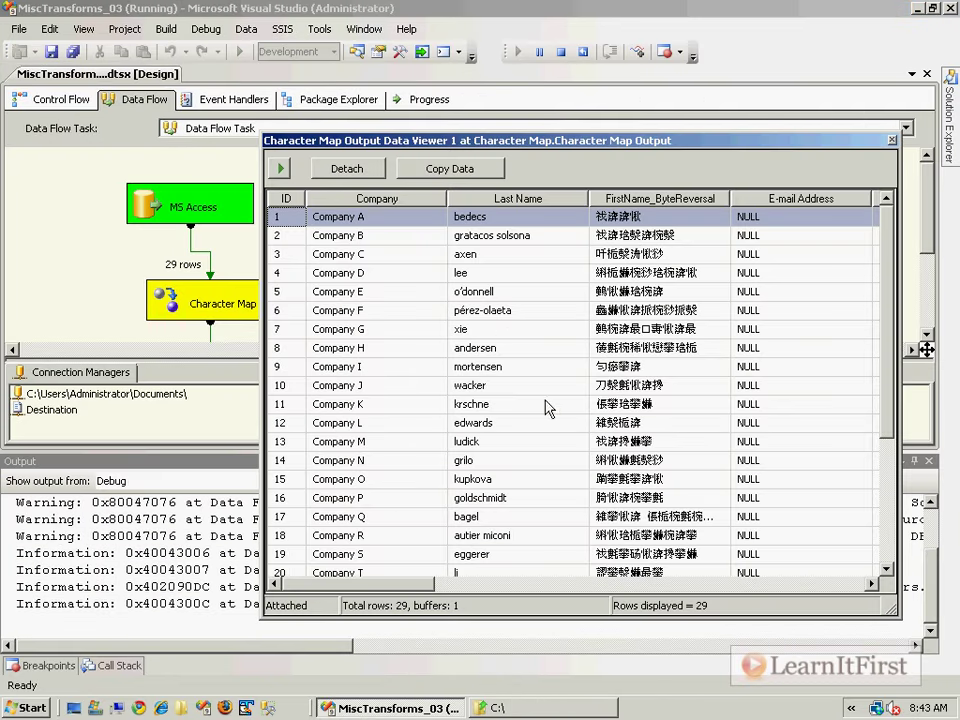
left_click(893, 140)
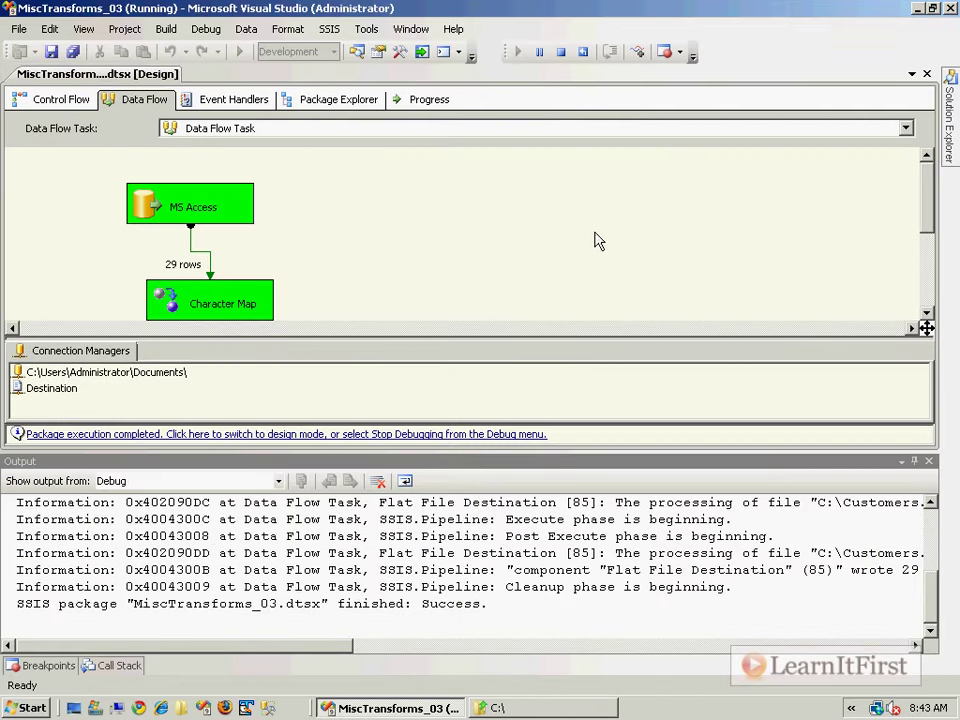
scroll(546, 222, "down", 2)
scroll(546, 229, "down", 2)
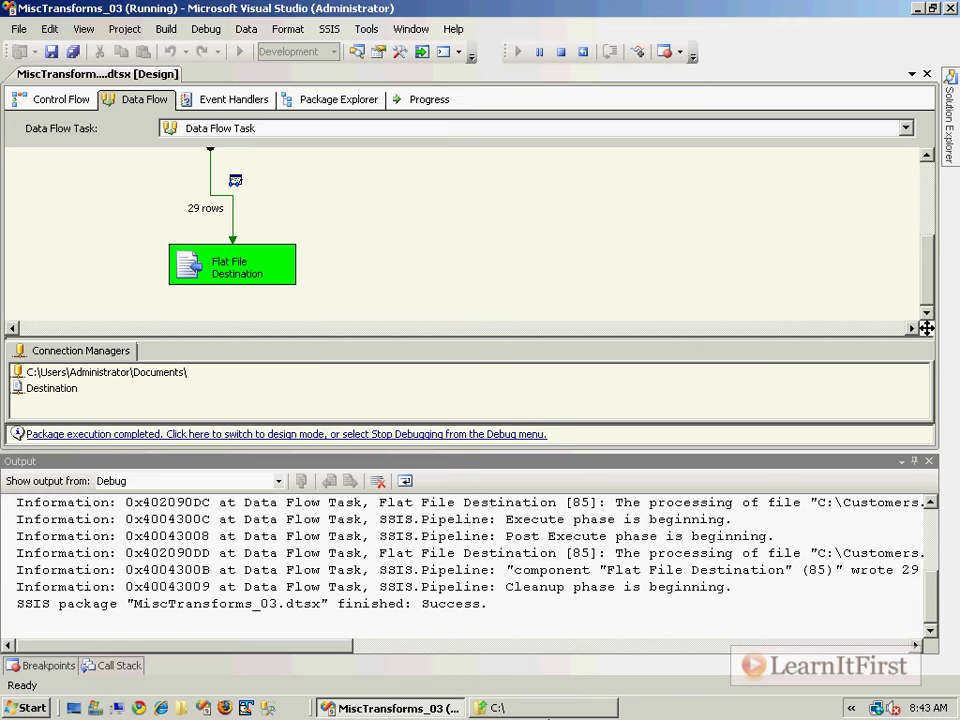
- Open the new Customers.txt from the C:\ folder in Notepad and maximize its window
left_click(555, 711)
double_click(262, 311)
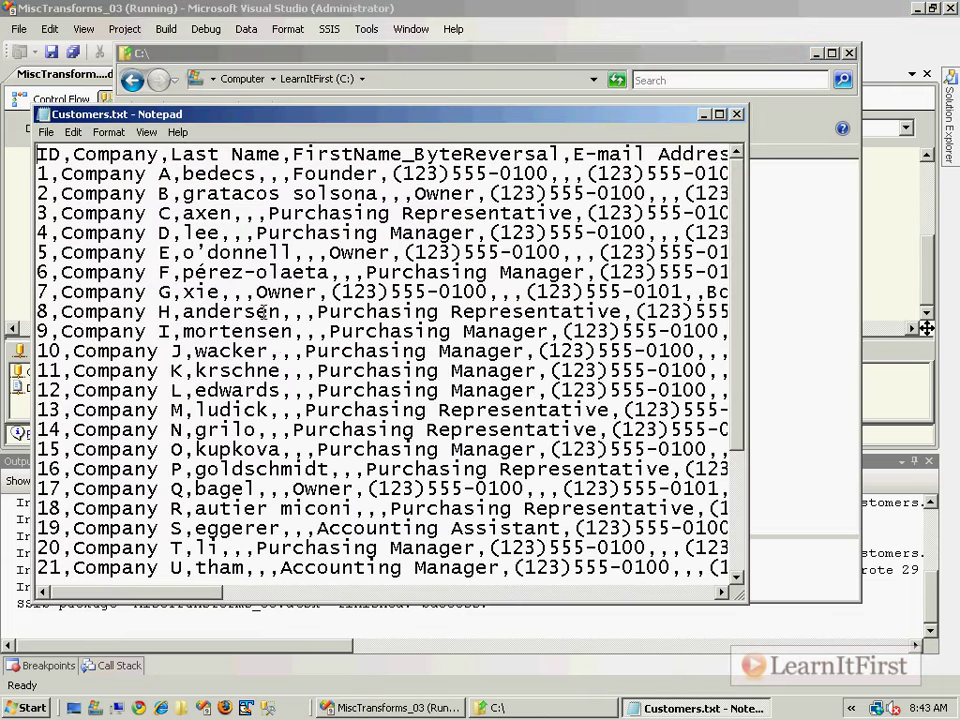
left_click(718, 88)
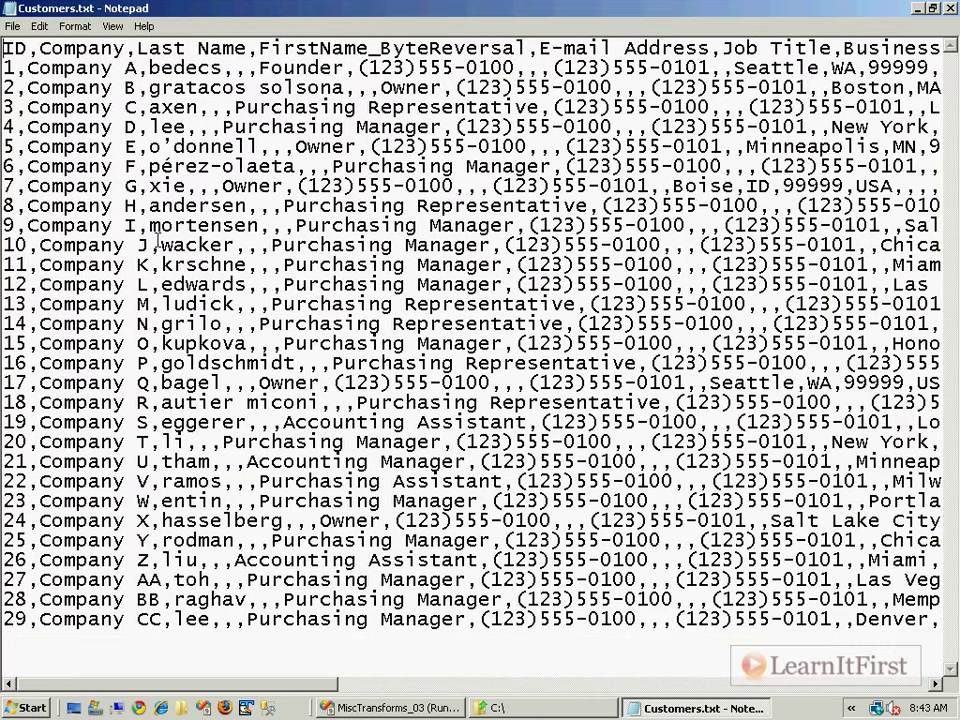
- Examine the last-name values in Customers.txt, then compare the Company header with the Company_Upper header at the line's end
left_click_drag(149, 206, 246, 206)
left_click_drag(149, 225, 259, 225)
left_click_drag(160, 245, 234, 245)
left_click(234, 242)
mouse_move(24, 52)
left_mouse_down()
mouse_move(137, 48)
mouse_move(40, 48)
left_mouse_up()
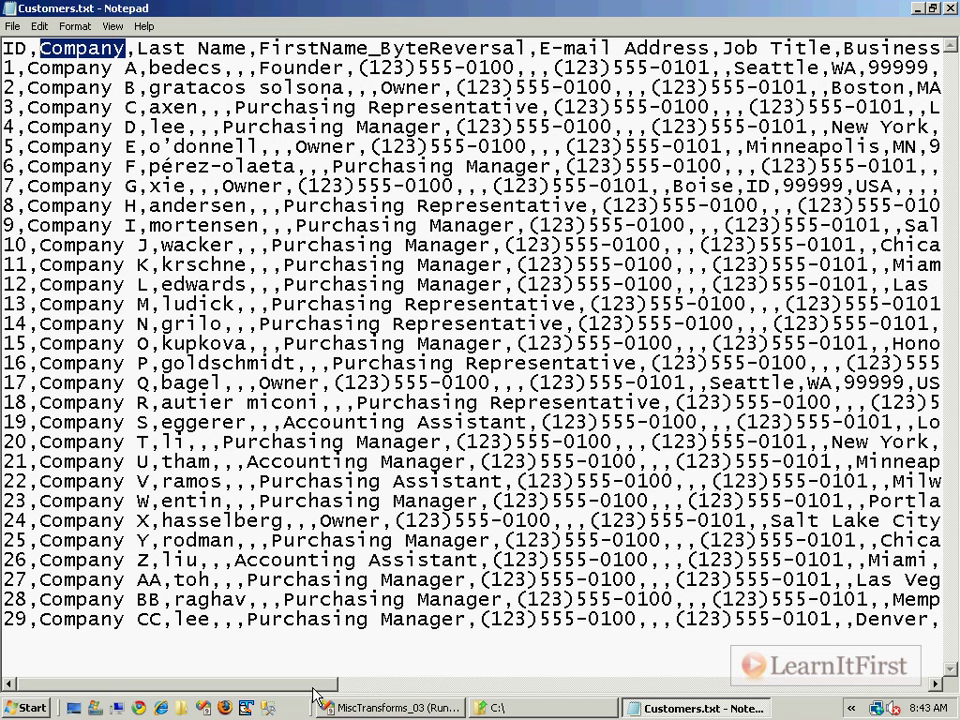
left_click_drag(316, 693, 955, 668)
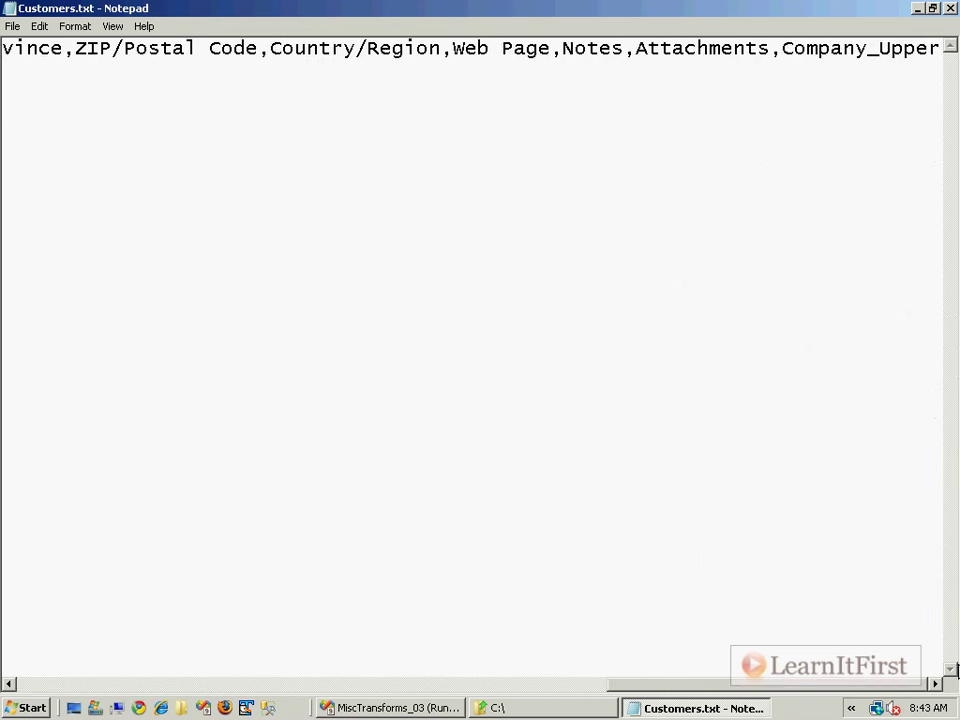
left_click_drag(783, 48, 957, 50)
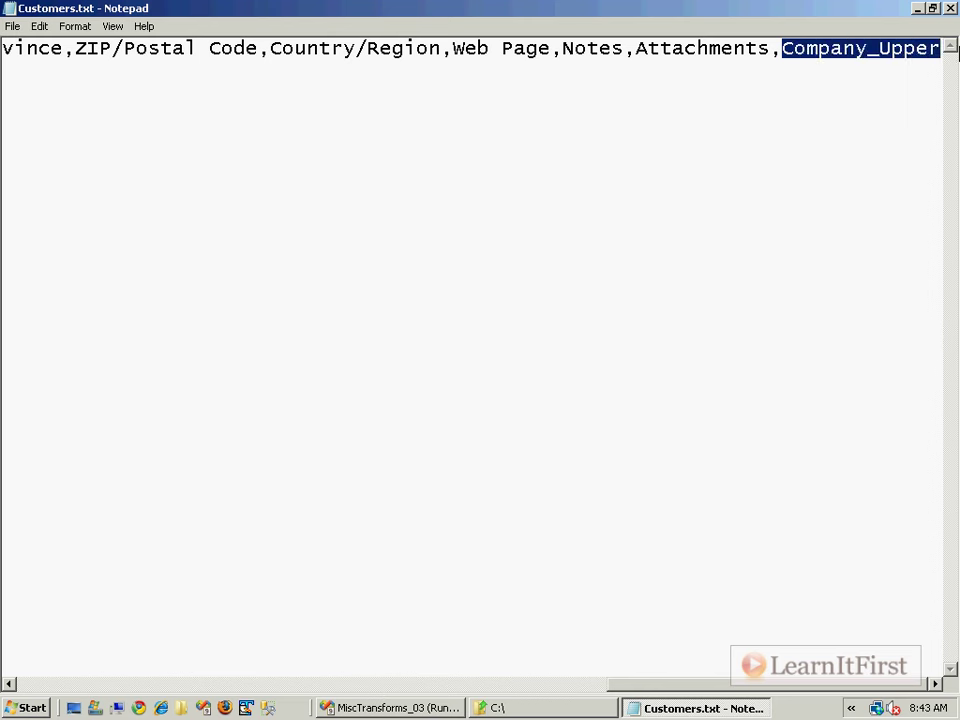